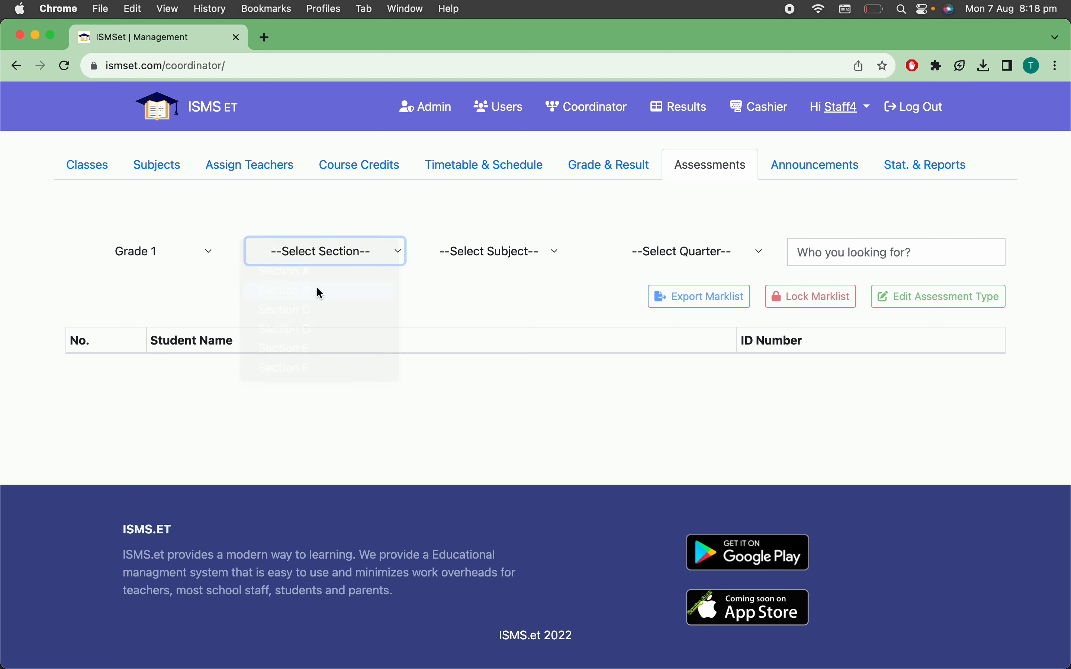
# Show the Grade 1 Section B marklist for subject S in Quarter Two and open its assessment types for editing
pyautogui.click(481, 253)
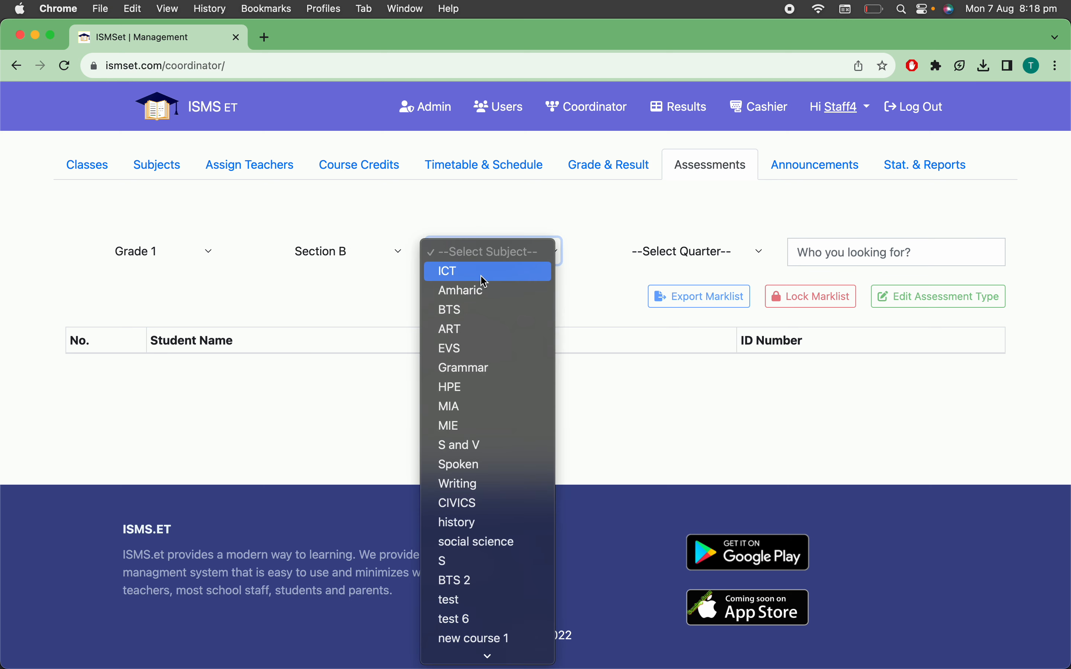
pyautogui.click(499, 563)
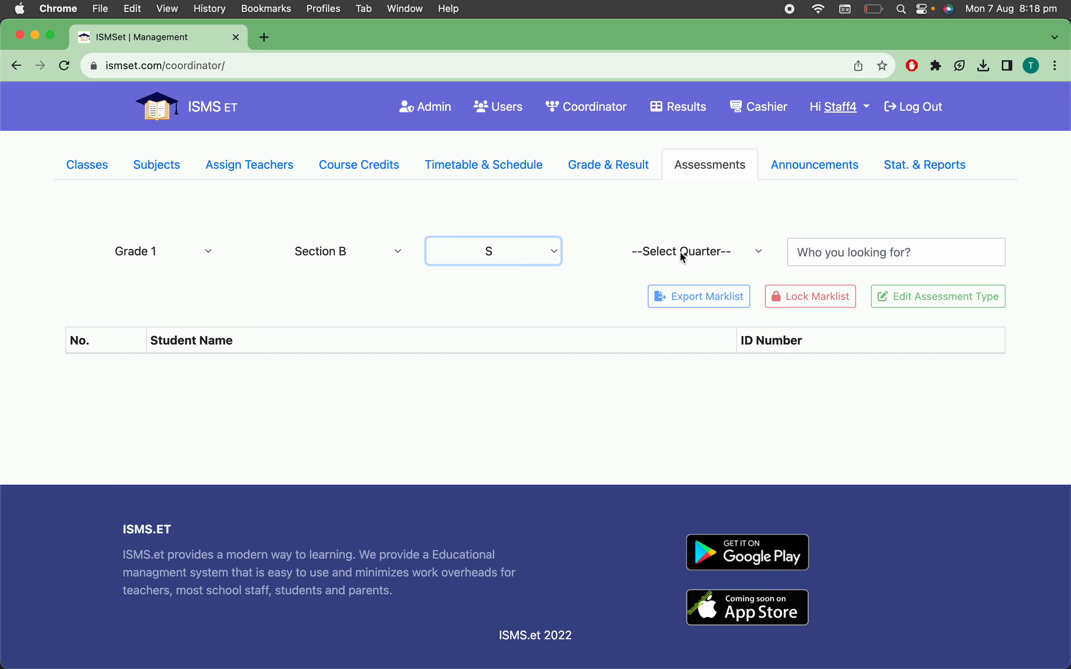
pyautogui.click(682, 255)
pyautogui.click(682, 297)
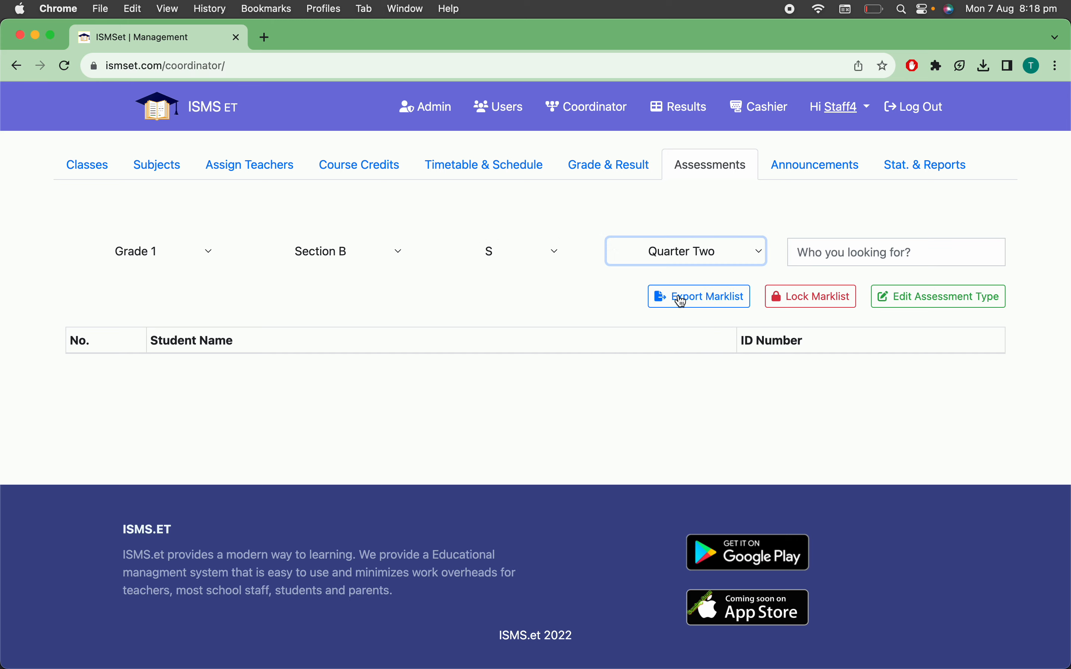
pyautogui.click(929, 303)
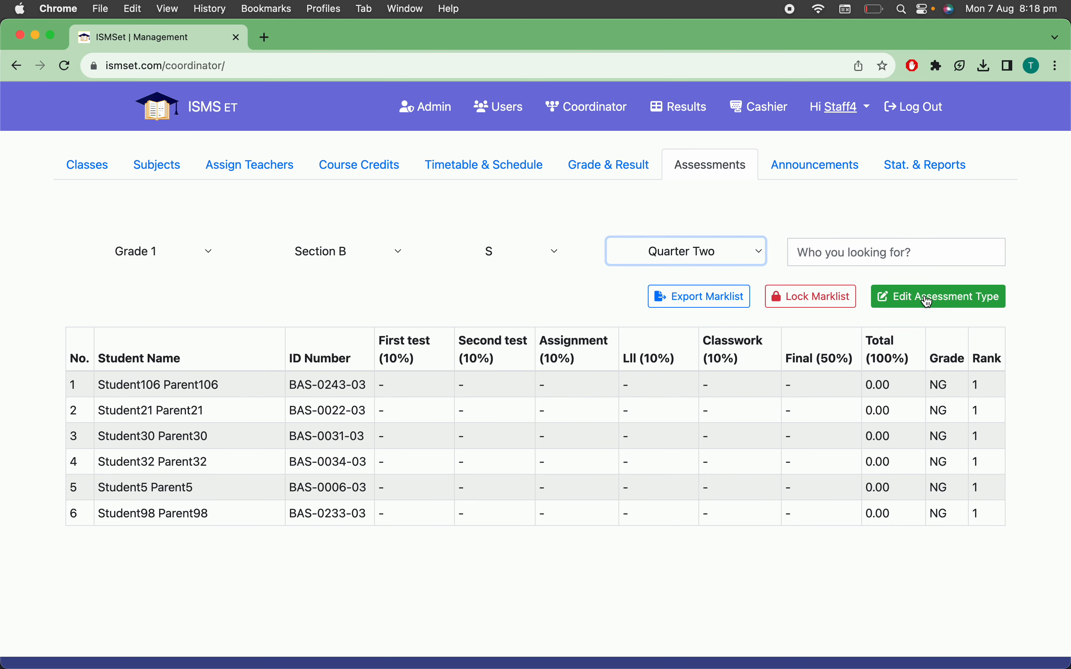
# Rename the fourth assessment as Mid and set its points to 20
pyautogui.scroll(-4, 621, 437)
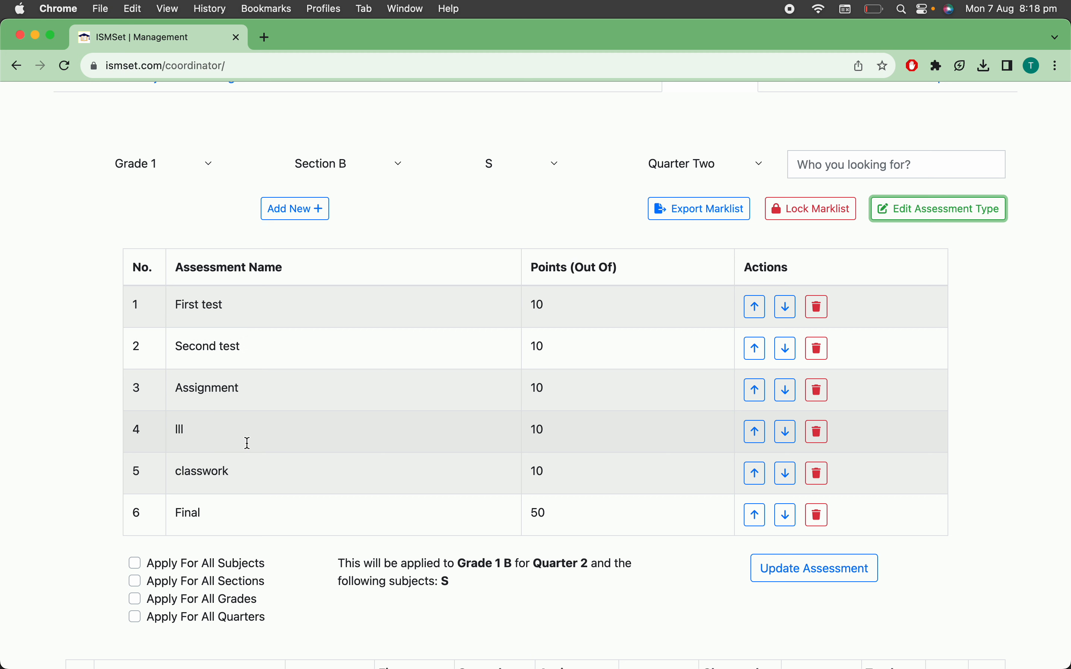
pyautogui.click(247, 444)
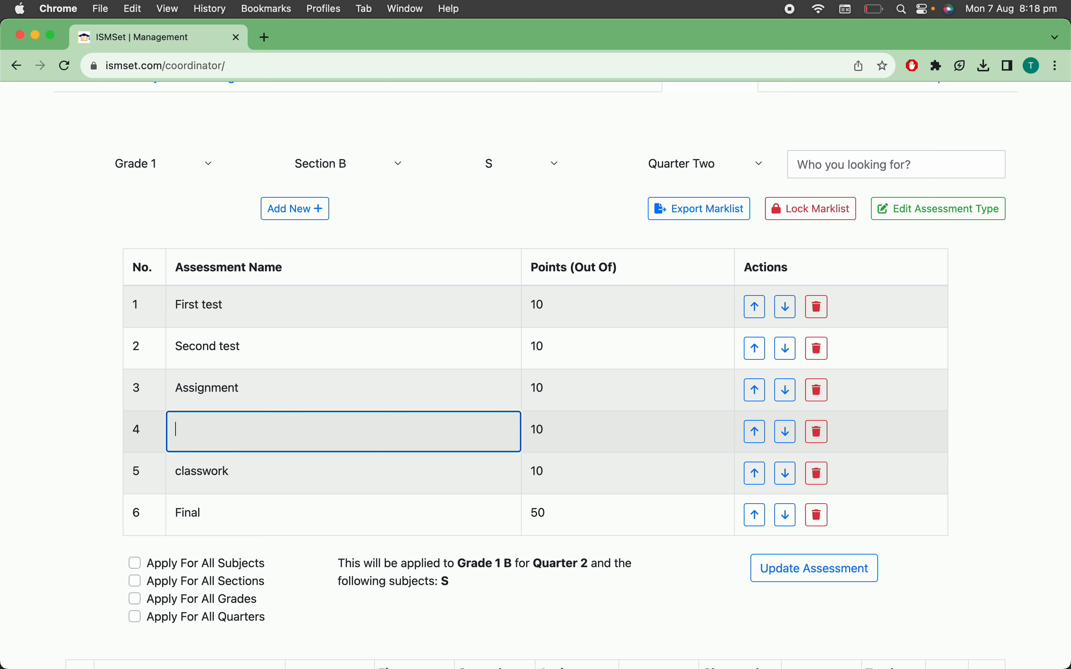
pyautogui.write('MI')
pyautogui.click(539, 428)
pyautogui.press('BackSpace')
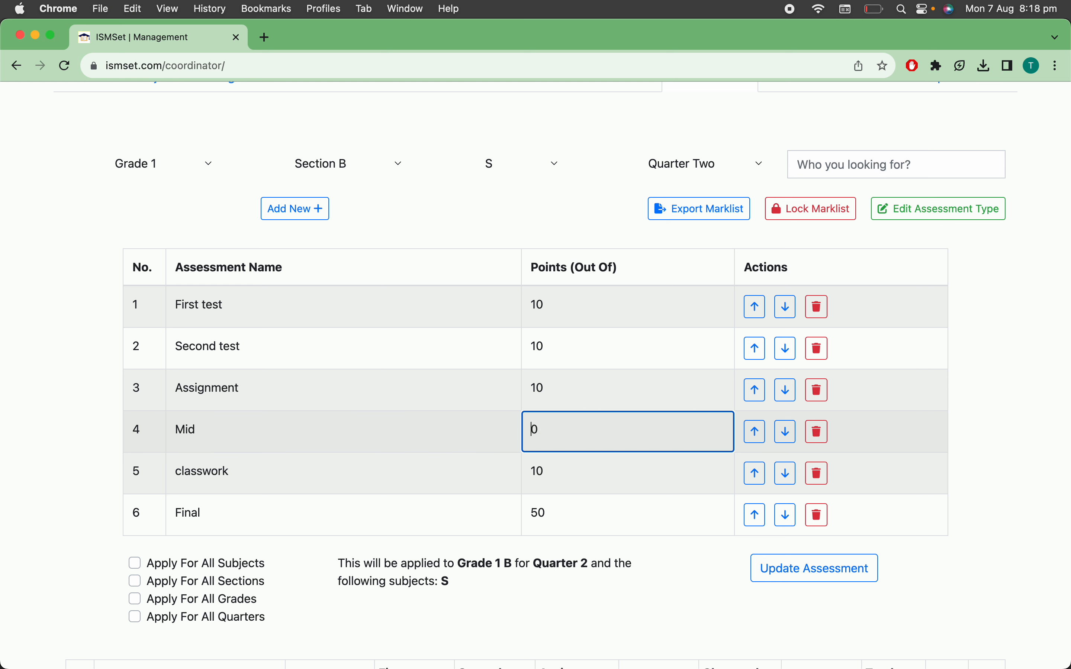
pyautogui.write('2')
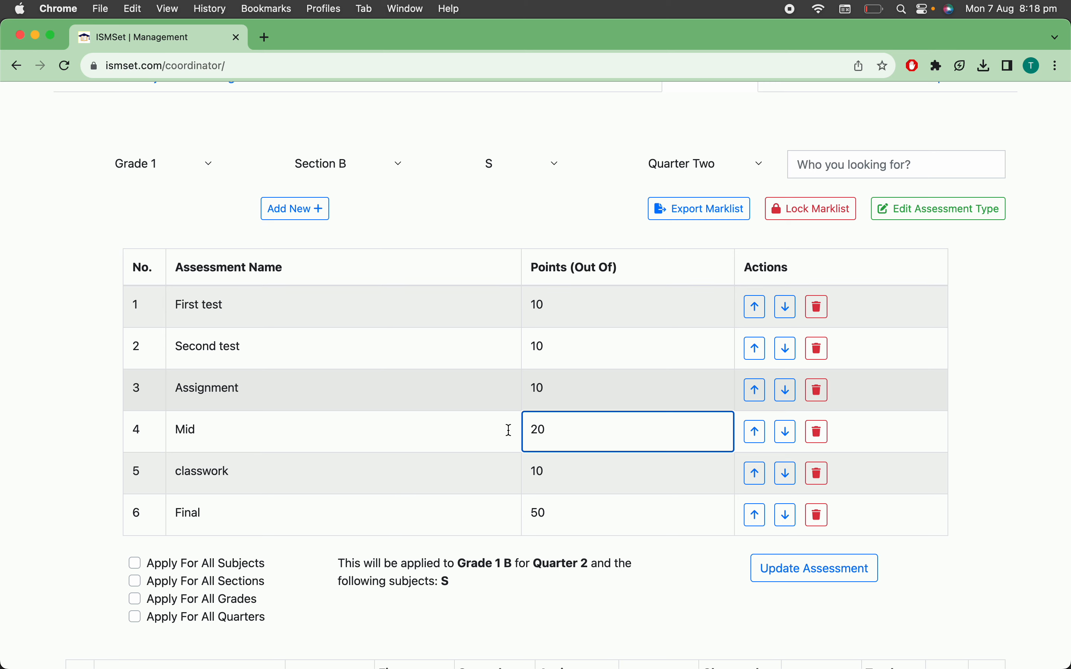
# Delete the classwork assessment and save the updated assessments for subject S in Quarter Two
pyautogui.click(821, 485)
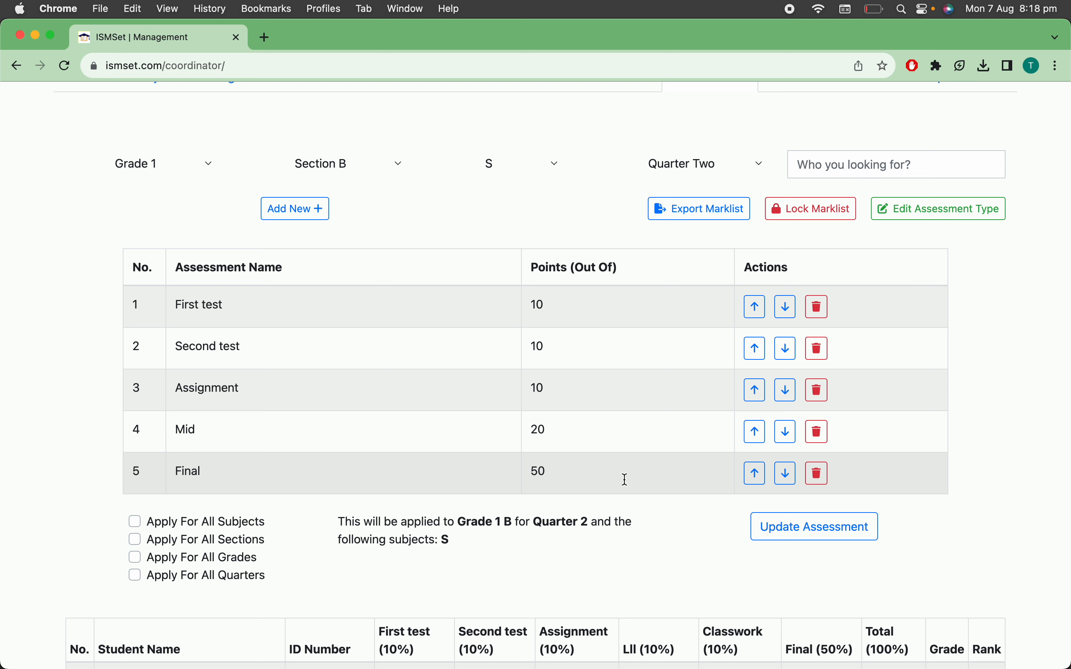
pyautogui.click(797, 534)
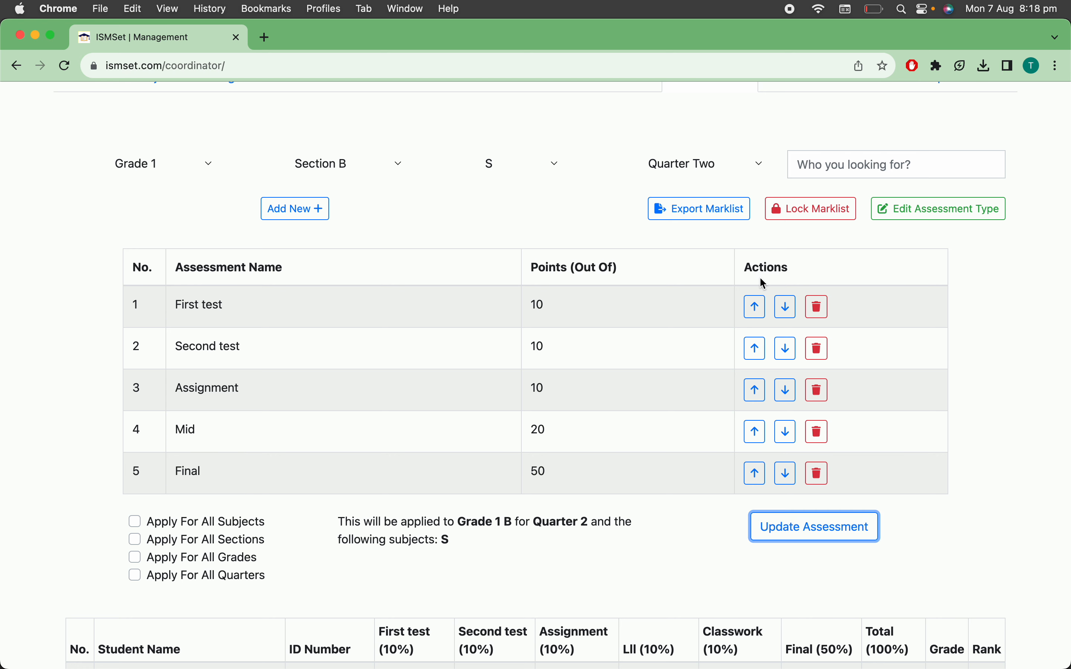
pyautogui.scroll(3, 761, 279)
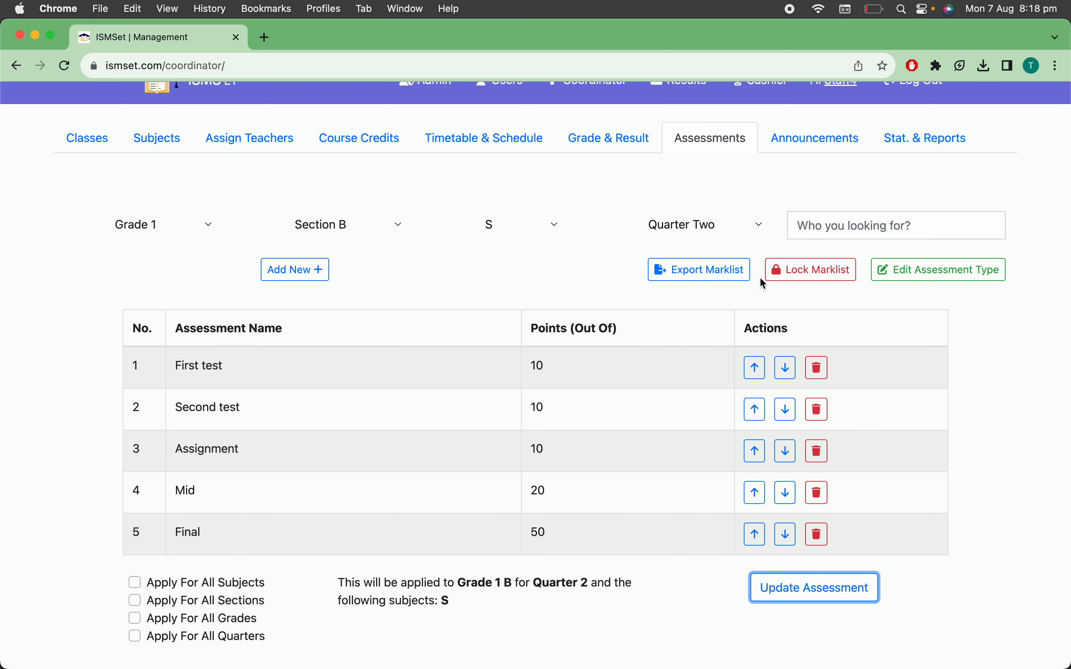
pyautogui.scroll(-5, 760, 279)
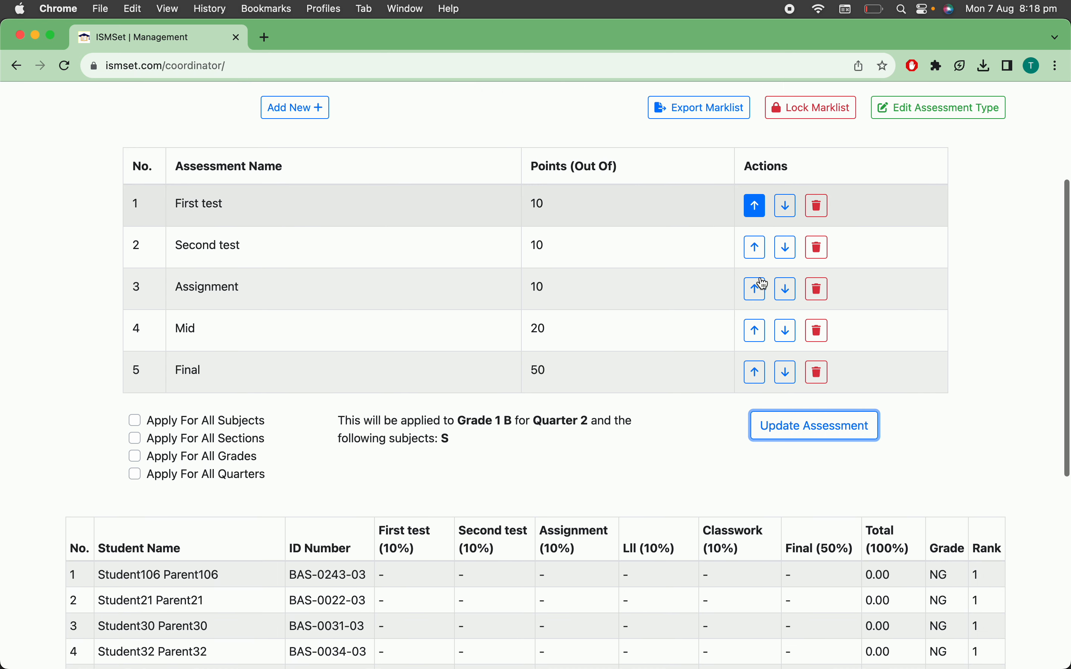
pyautogui.scroll(6, 762, 282)
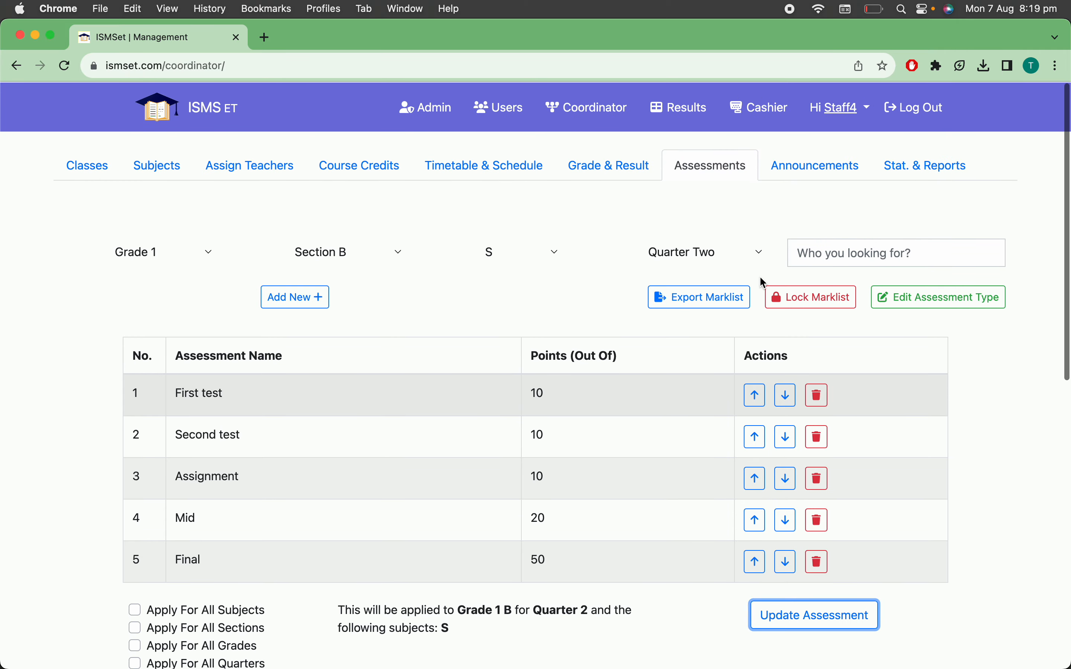
pyautogui.scroll(-2, 763, 282)
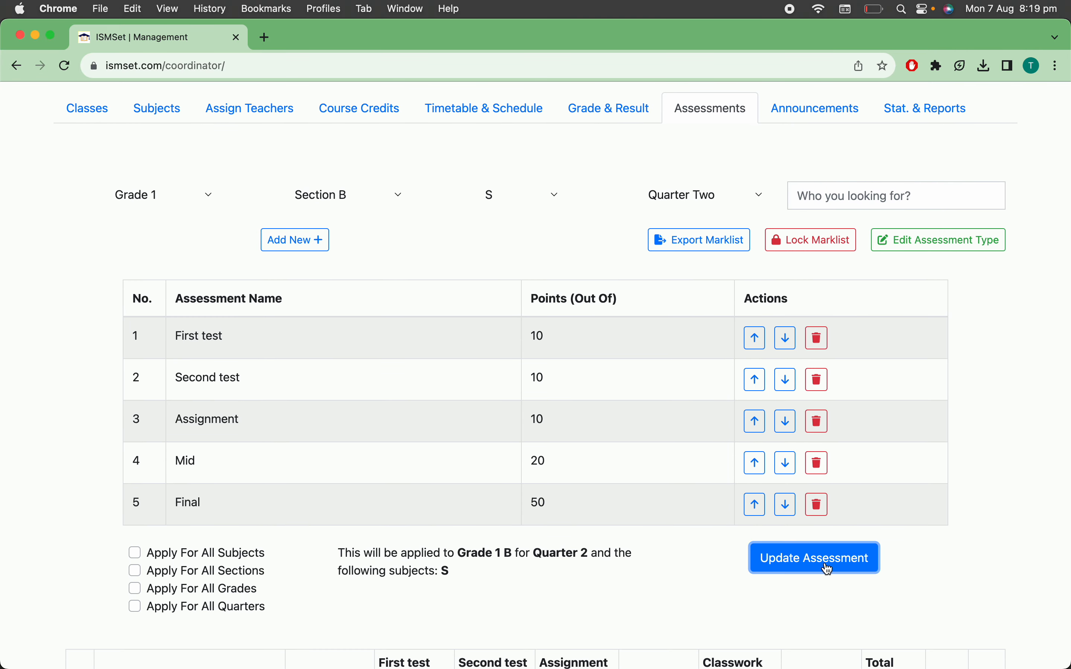
pyautogui.click(827, 569)
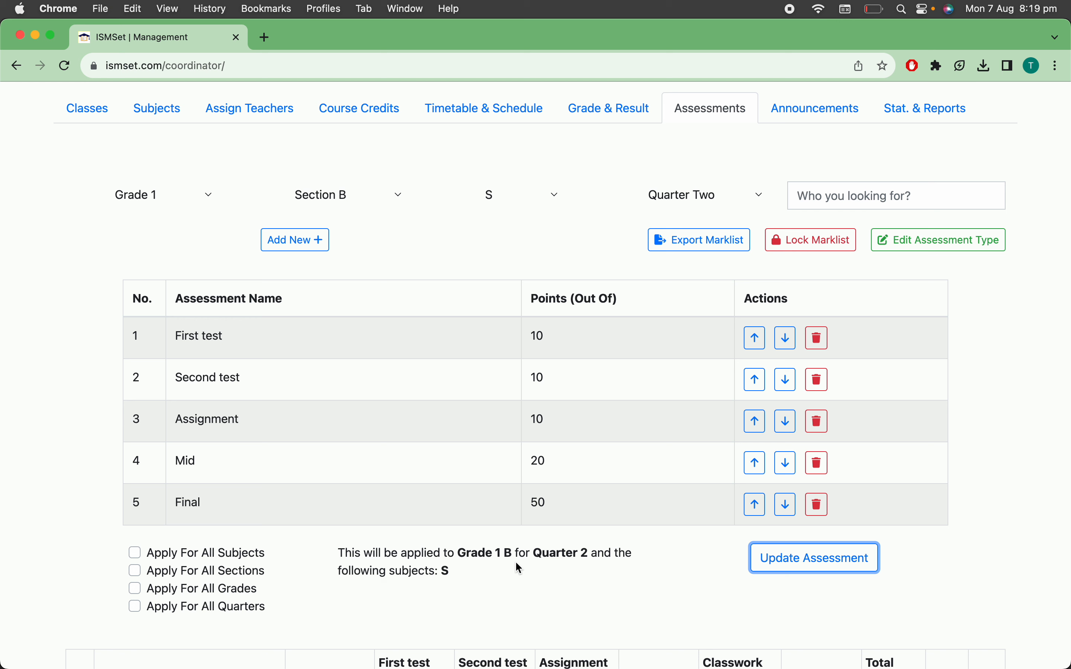
# Check the subject S assessments for Quarter One and Quarter Three, and return to Quarter Two
pyautogui.click(692, 197)
pyautogui.click(690, 183)
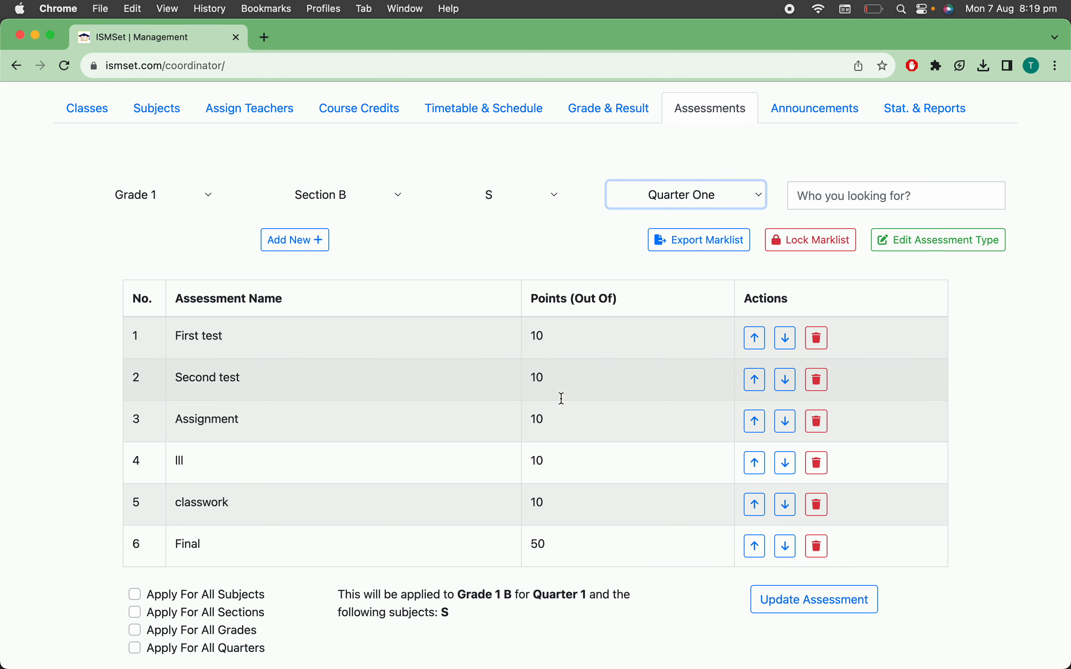
pyautogui.click(671, 195)
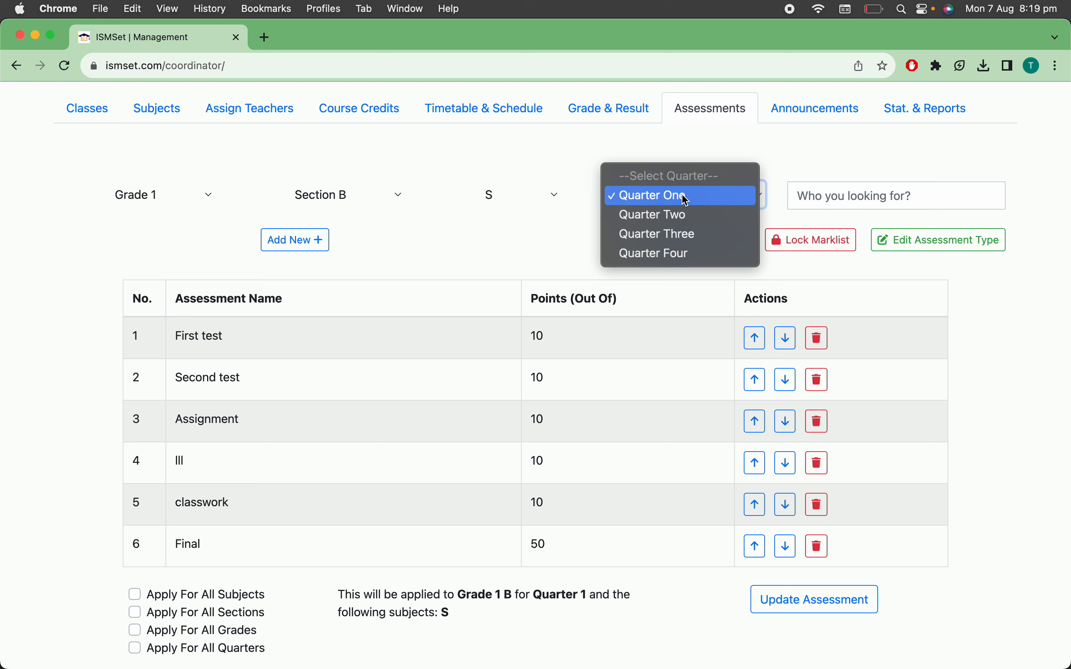
pyautogui.click(691, 239)
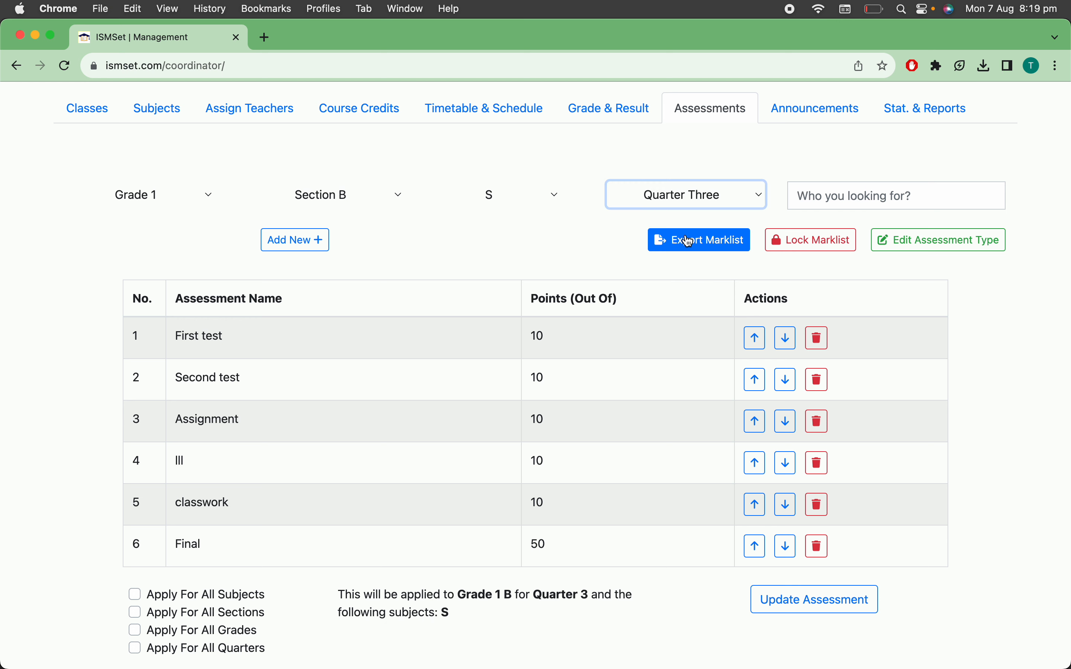
pyautogui.click(690, 198)
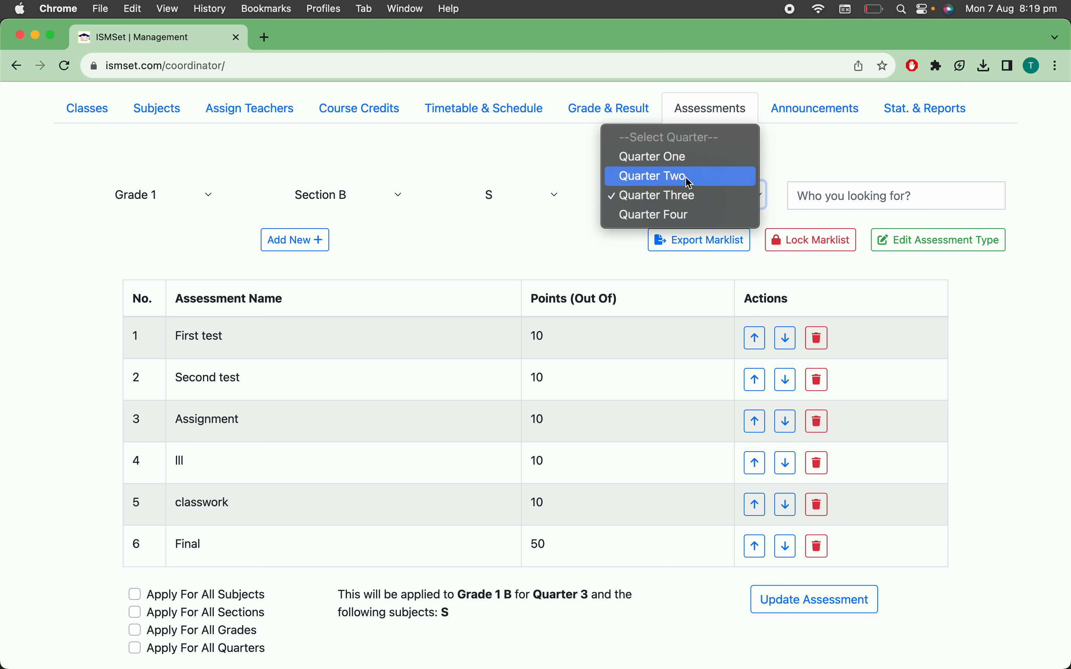
pyautogui.click(689, 178)
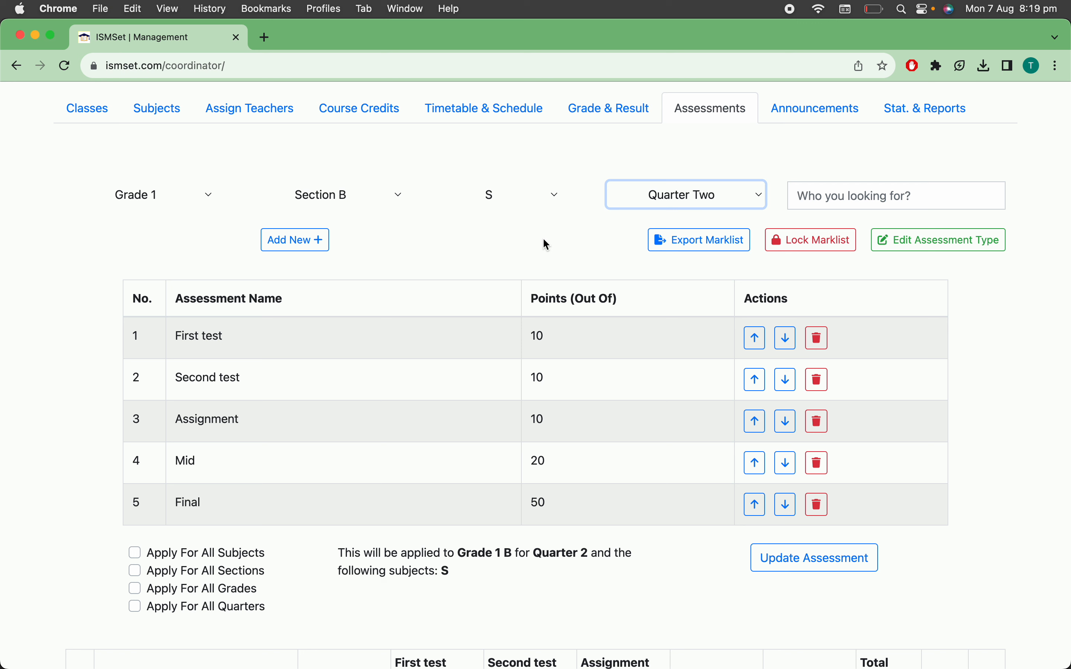
# Apply the Quarter Two assessments of subject S to all quarters and save the update
pyautogui.scroll(-3, 447, 354)
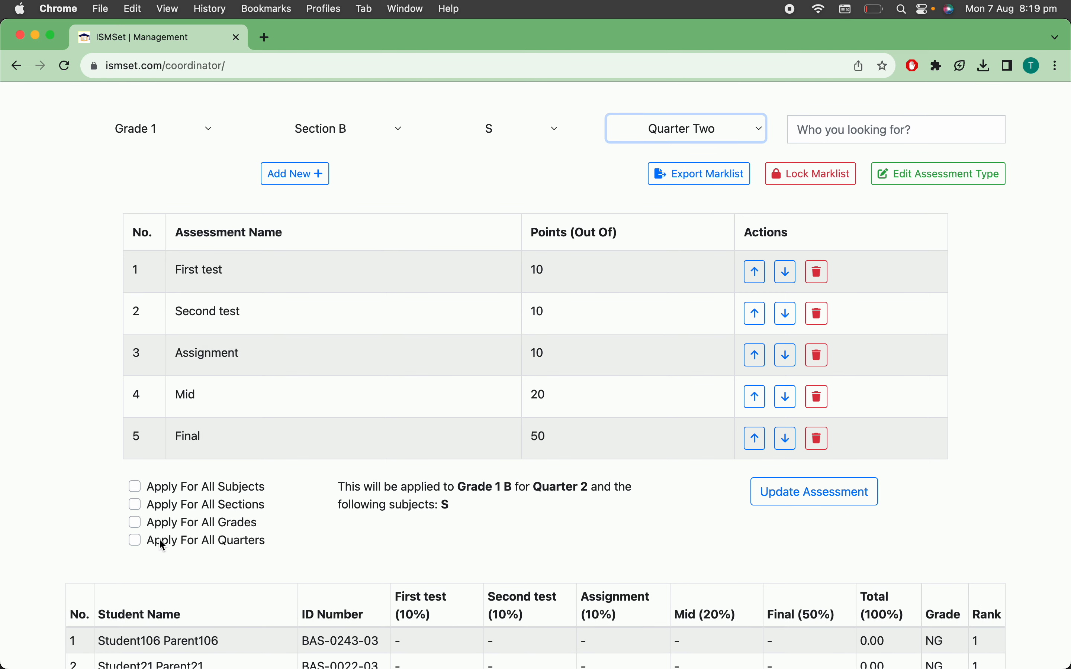
pyautogui.click(135, 541)
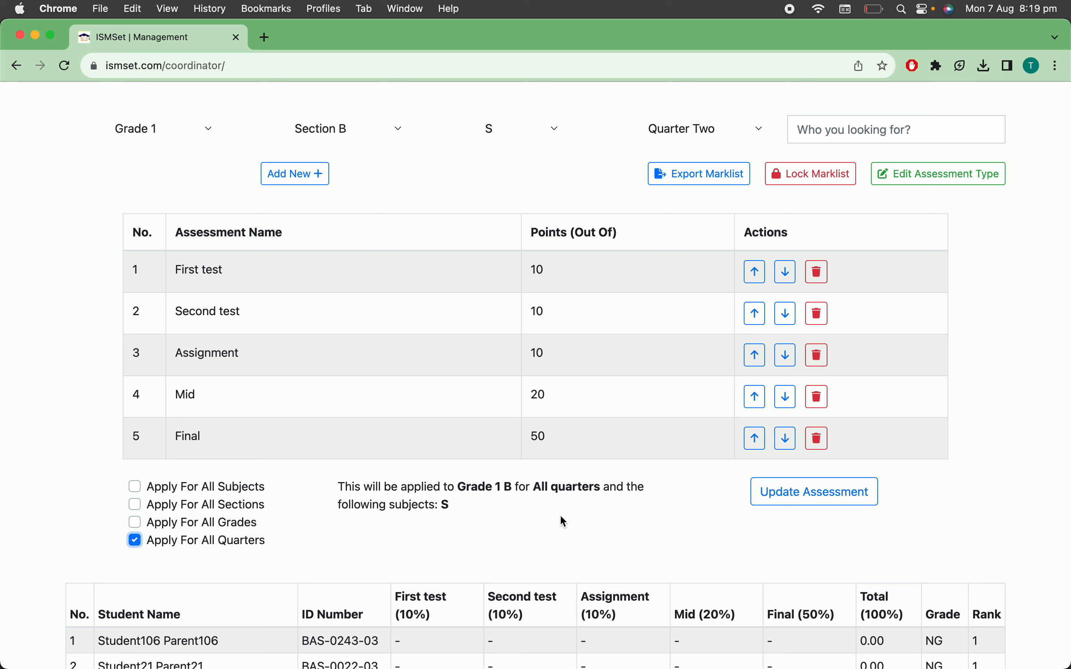
pyautogui.click(808, 495)
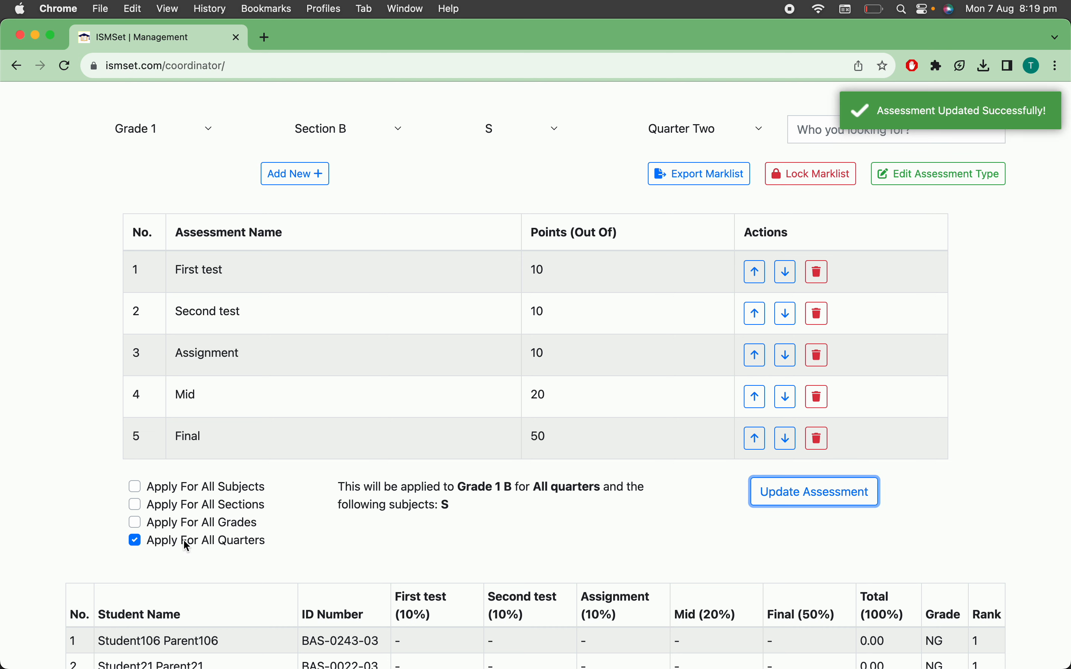
# Display the Quarter Three assessments of subject S to check the applied assessment list
pyautogui.scroll(1, 594, 522)
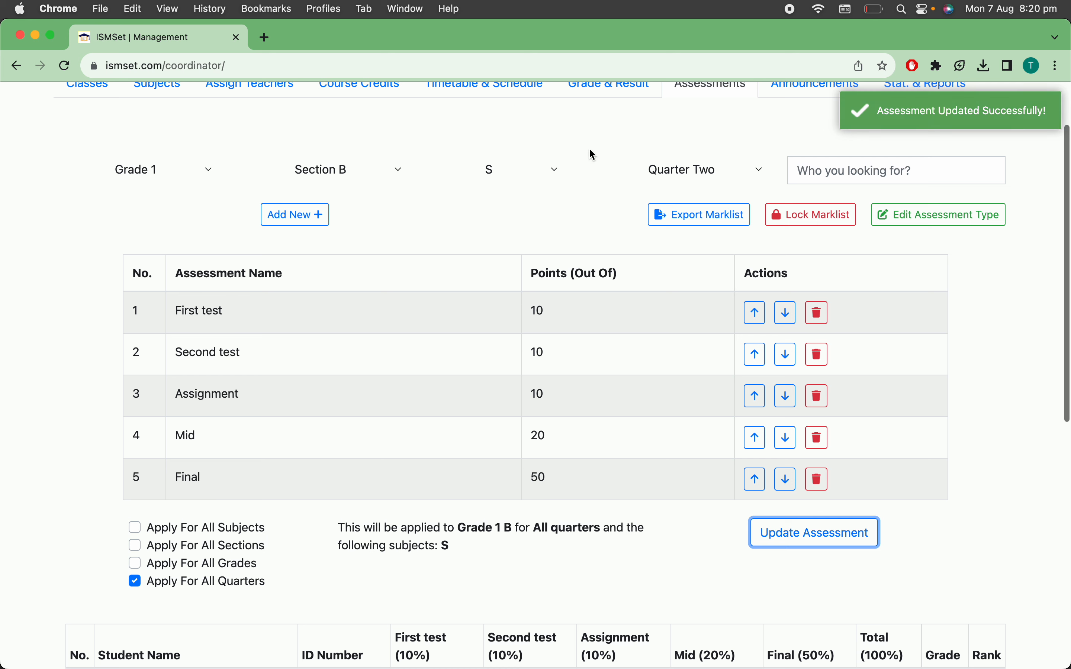
pyautogui.click(682, 175)
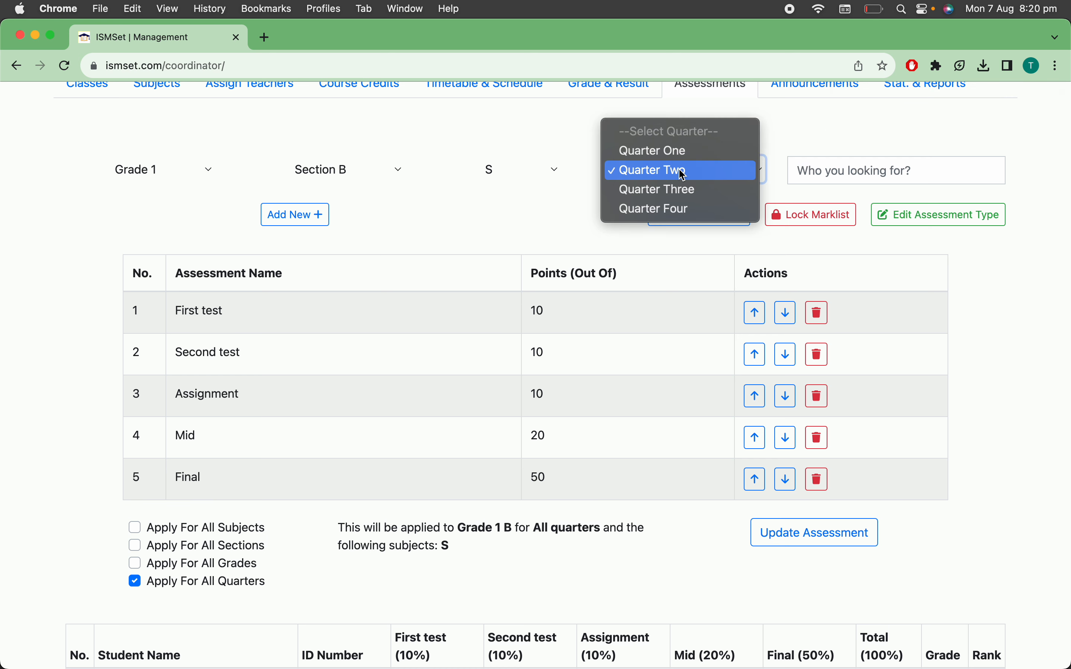
pyautogui.click(681, 188)
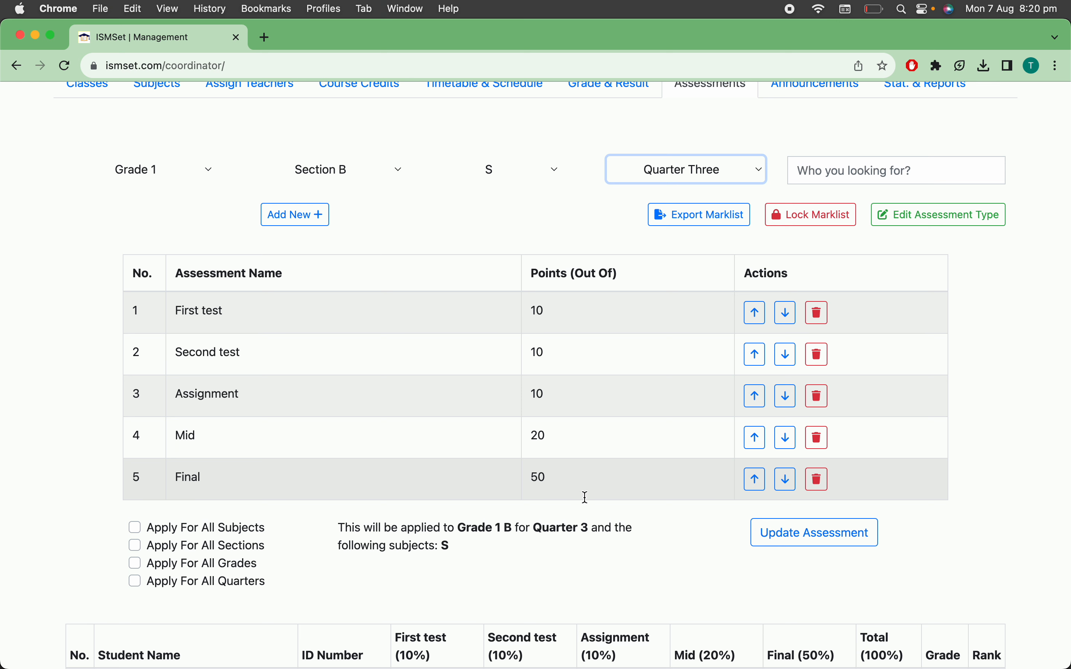
# Set the assessment list to apply for all subjects, all sections, all grades and all quarters
pyautogui.click(135, 528)
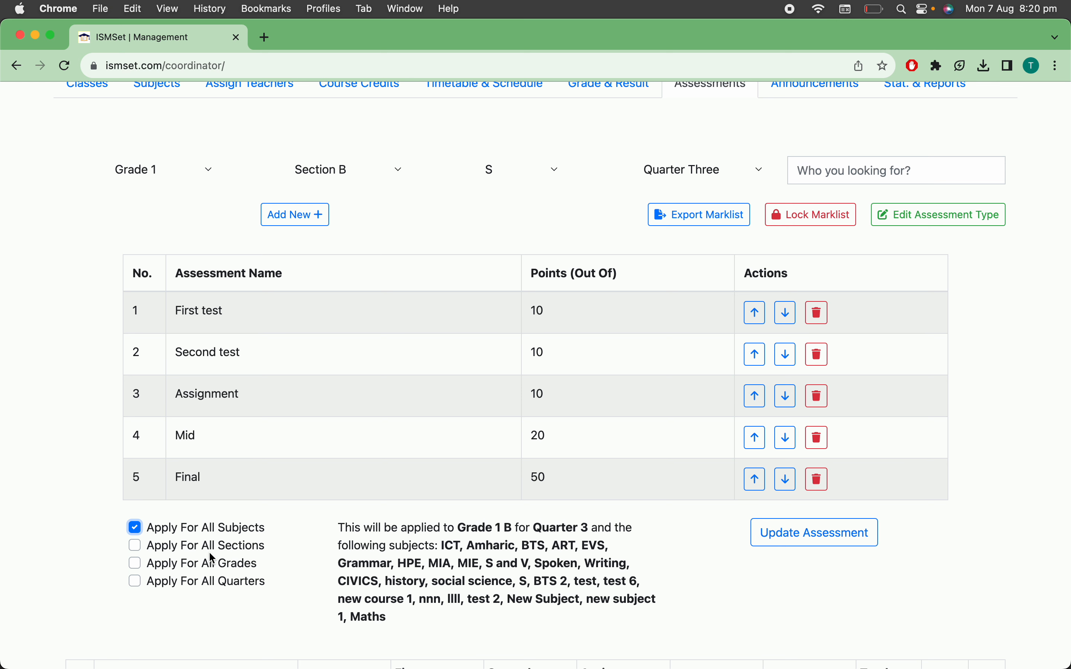
pyautogui.click(135, 546)
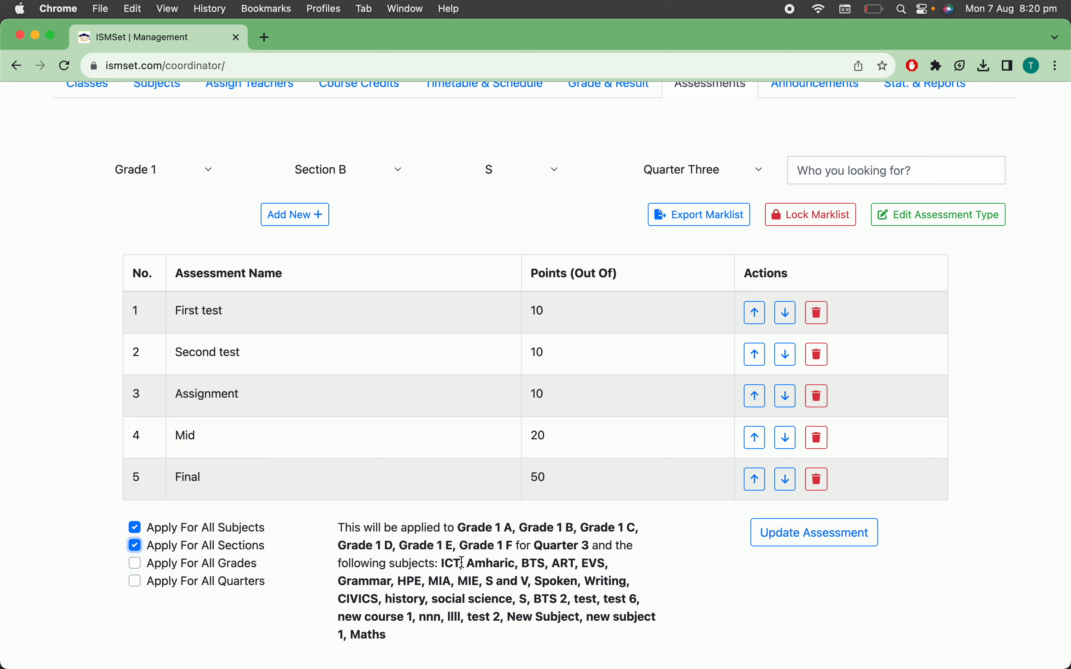
pyautogui.click(135, 563)
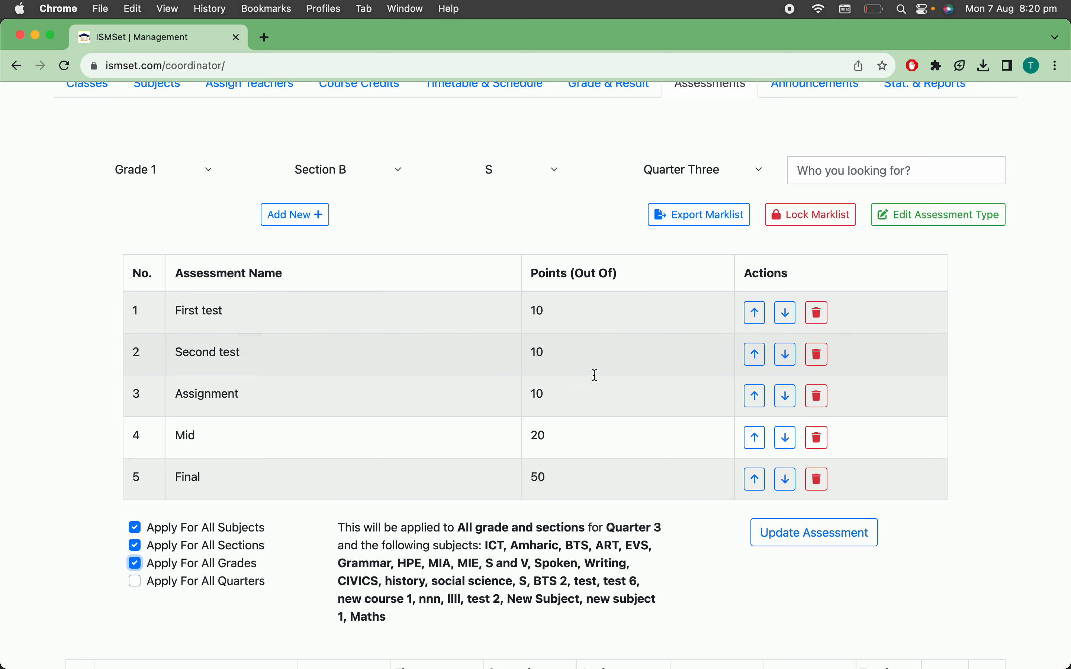
pyautogui.click(135, 582)
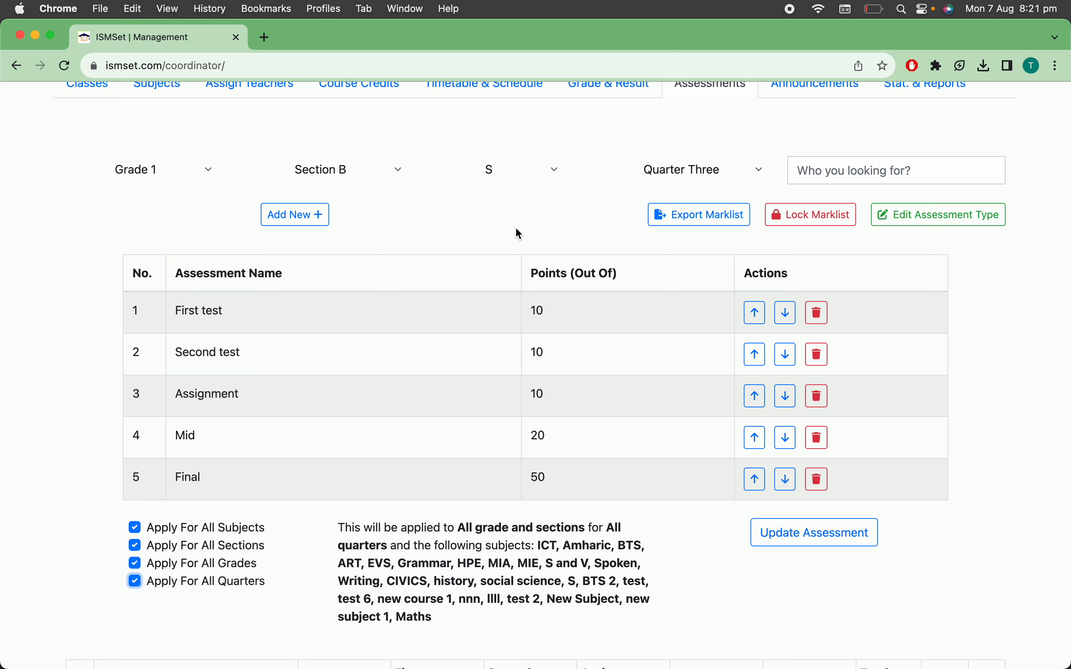
# Switch the subject to Grammar for Grade 1 Section B in Quarter Three and lock its marklist
pyautogui.scroll(2, 516, 227)
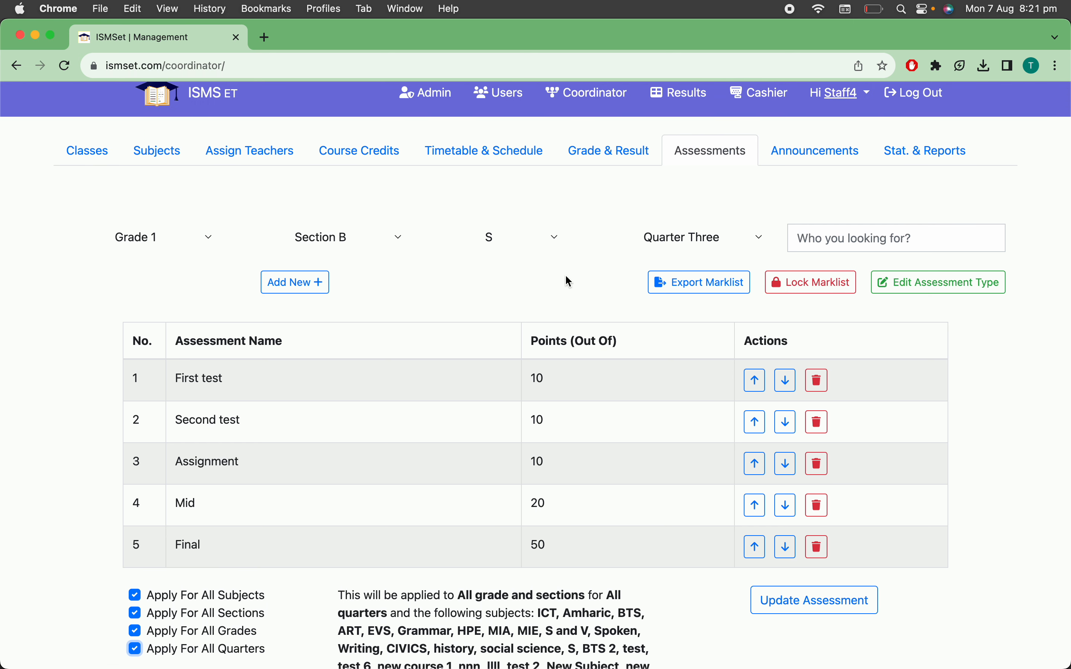
pyautogui.click(493, 244)
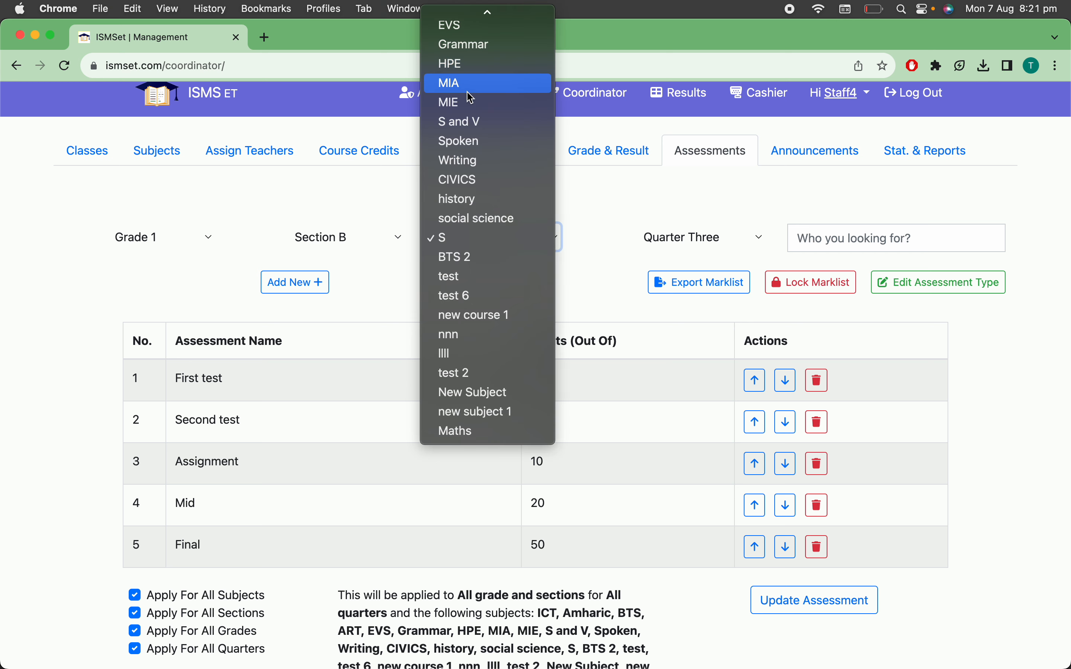
pyautogui.click(468, 47)
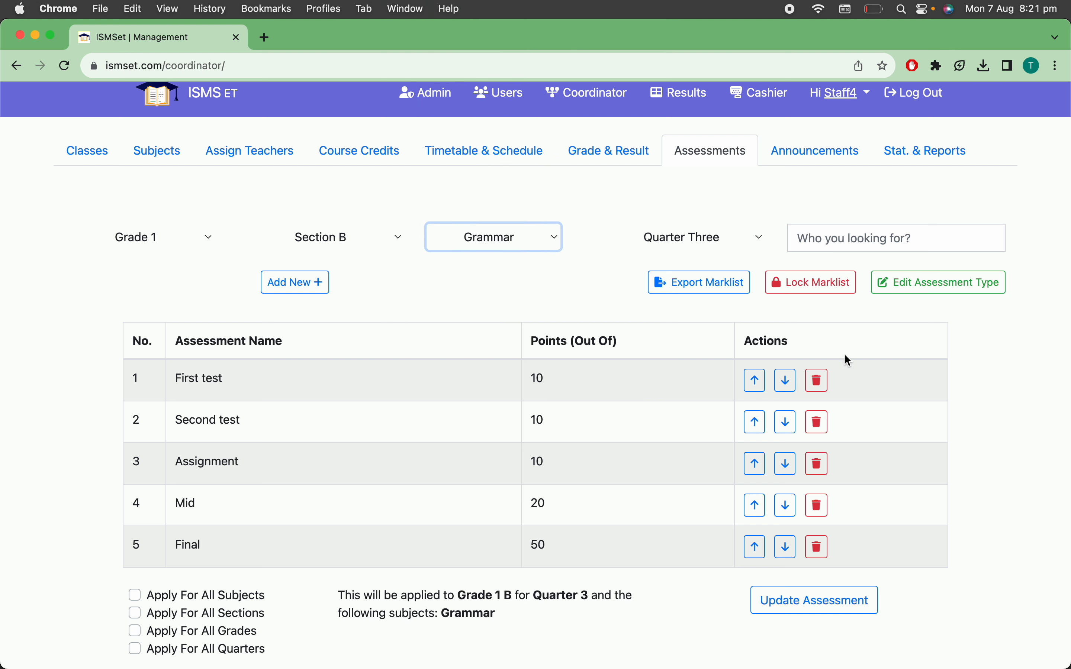
pyautogui.click(819, 291)
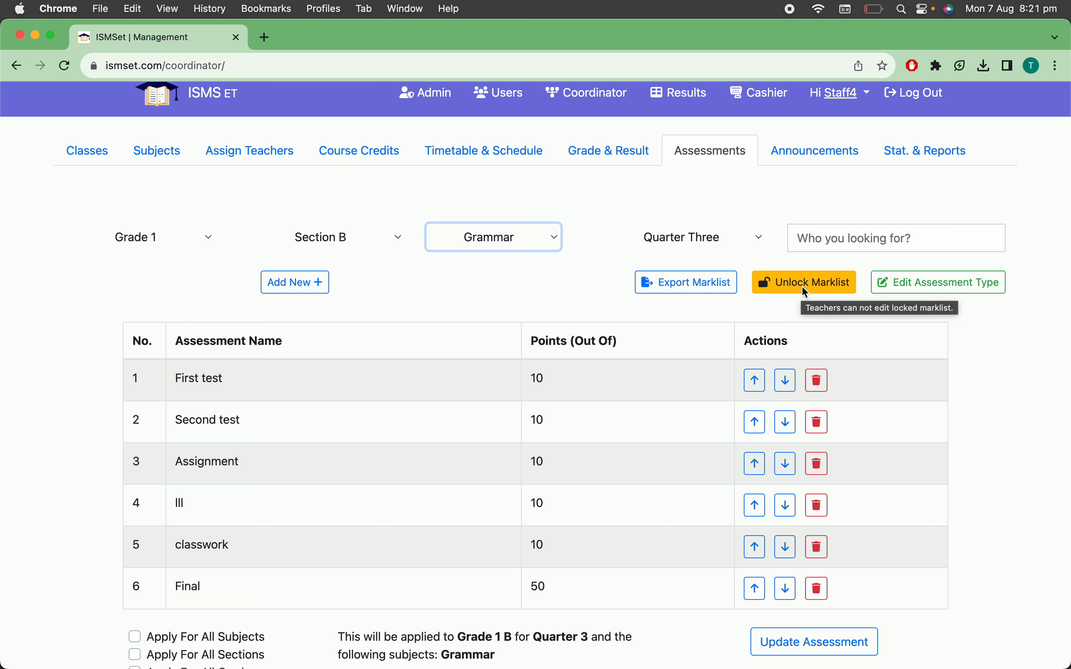
# Check the Quarter Three marklist lock status of new subject 1, new course 1 and Grammar for Grade 1 Section B
pyautogui.click(545, 239)
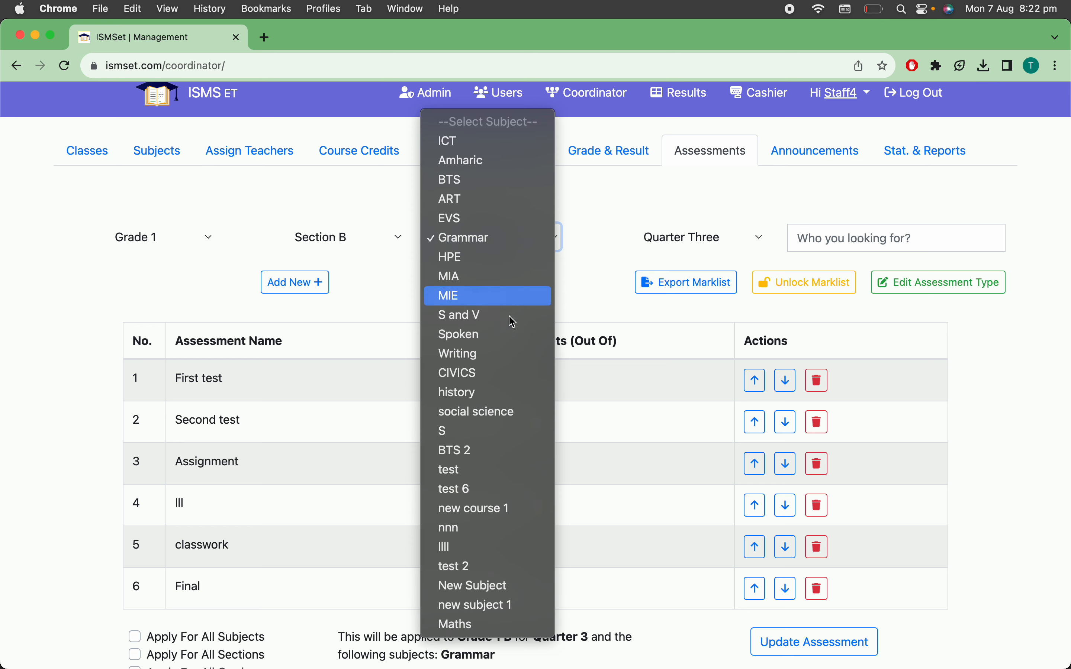
pyautogui.click(498, 612)
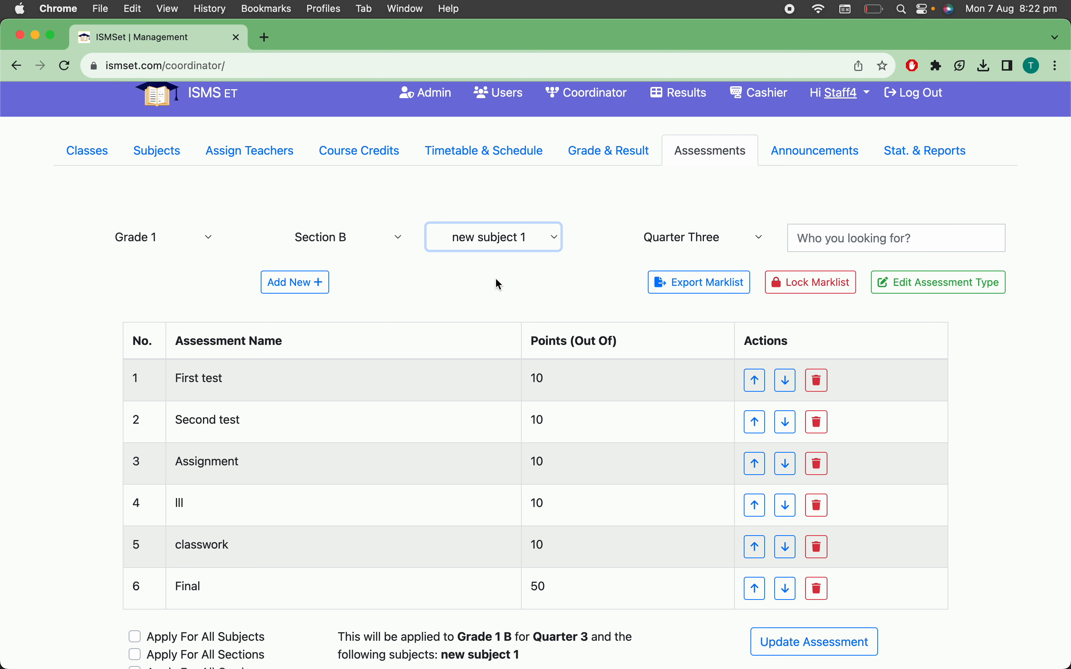
pyautogui.click(517, 248)
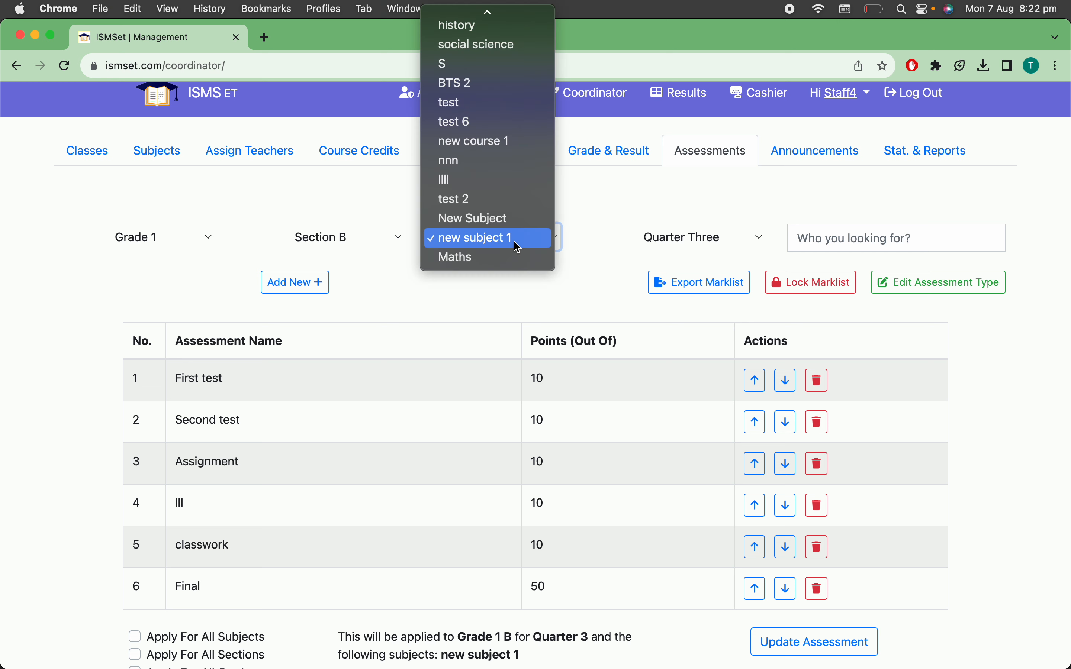
pyautogui.click(485, 142)
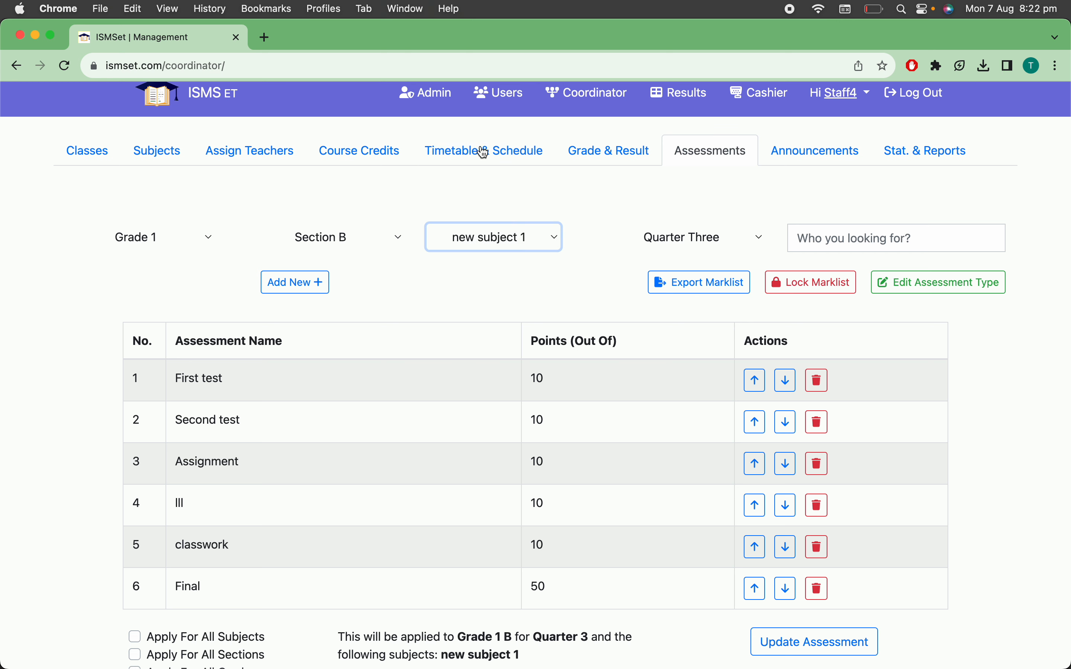
pyautogui.click(531, 242)
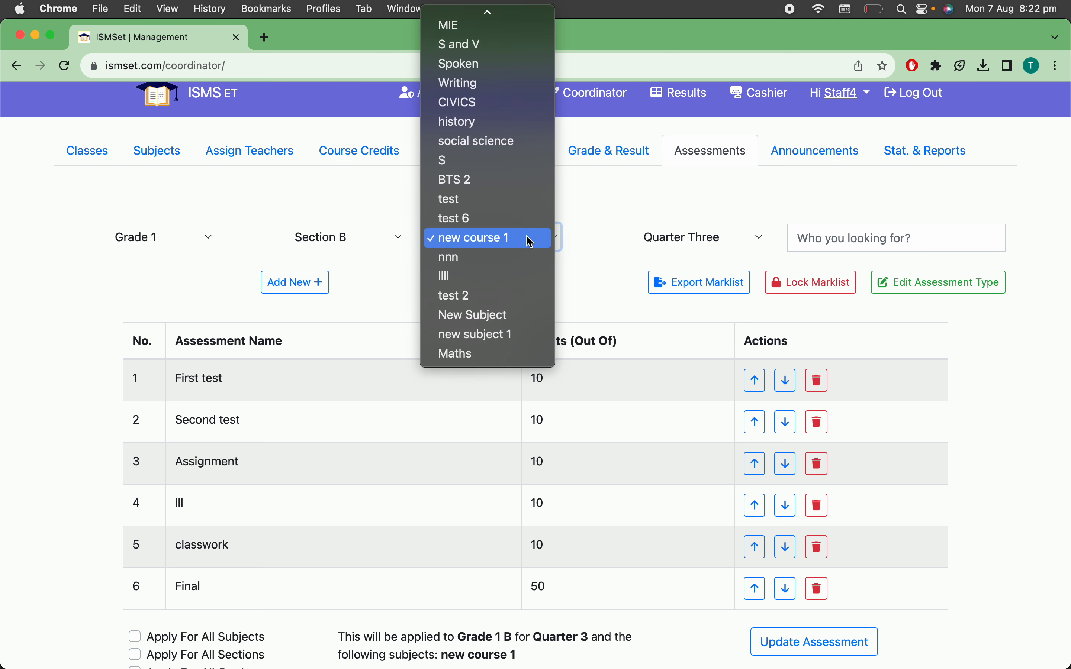
pyautogui.scroll(3, 462, 55)
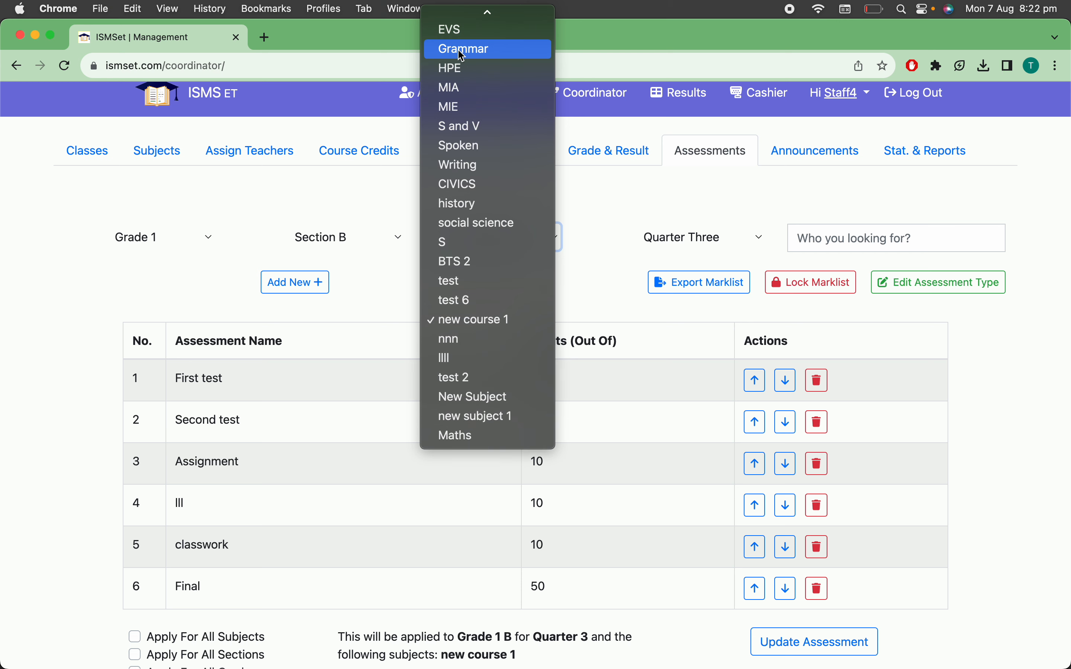
pyautogui.click(462, 50)
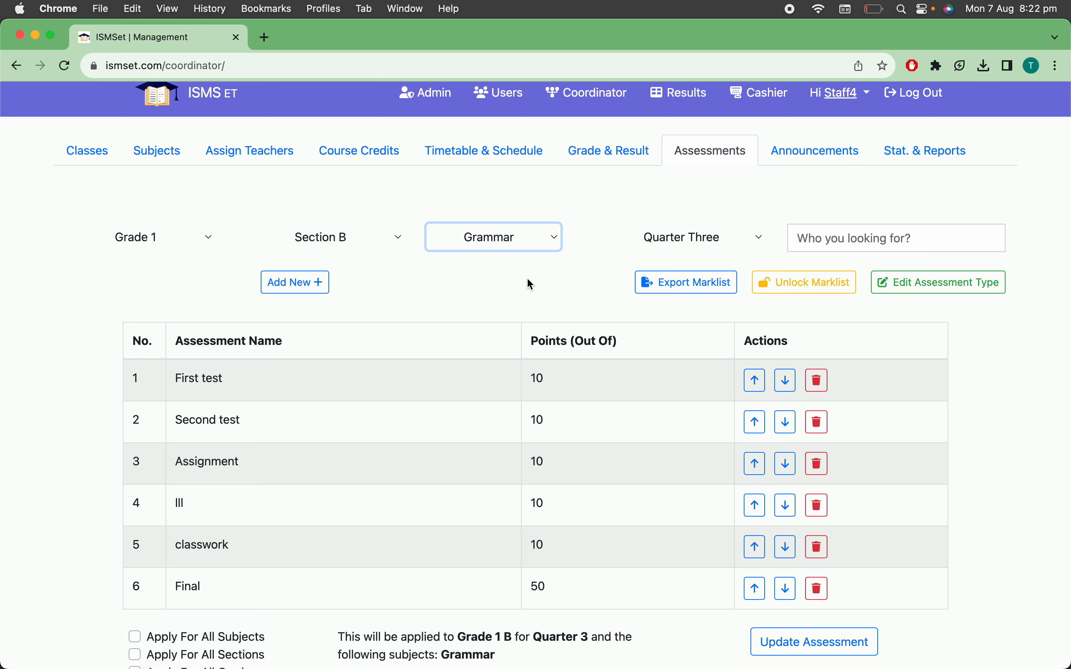
pyautogui.scroll(-4, 504, 316)
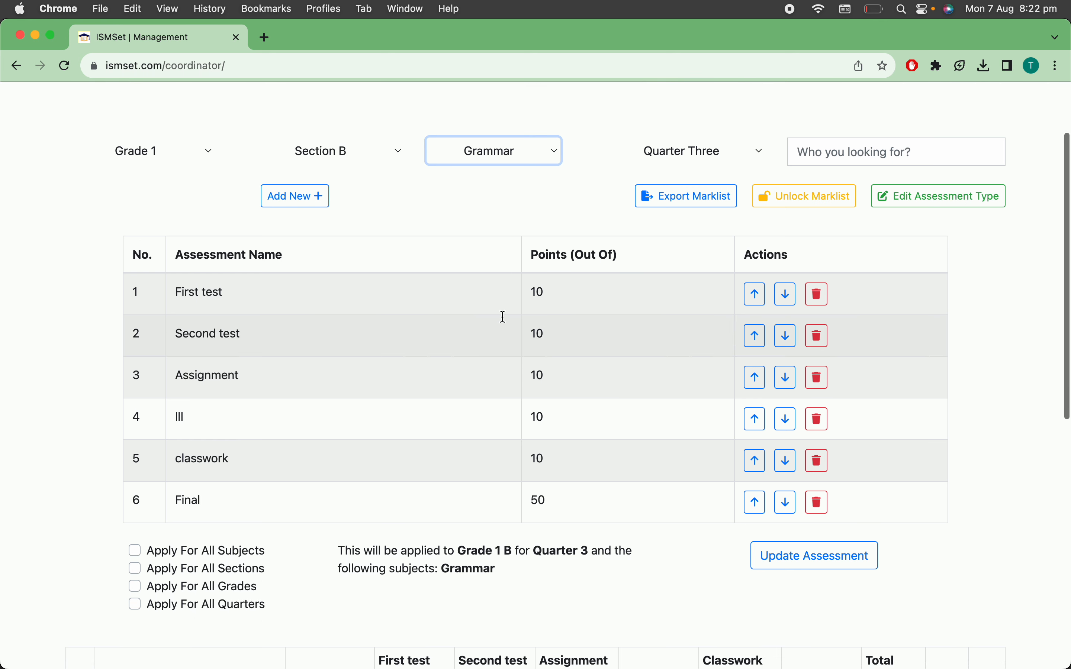
pyautogui.scroll(-5, 504, 317)
pyautogui.scroll(9, 503, 317)
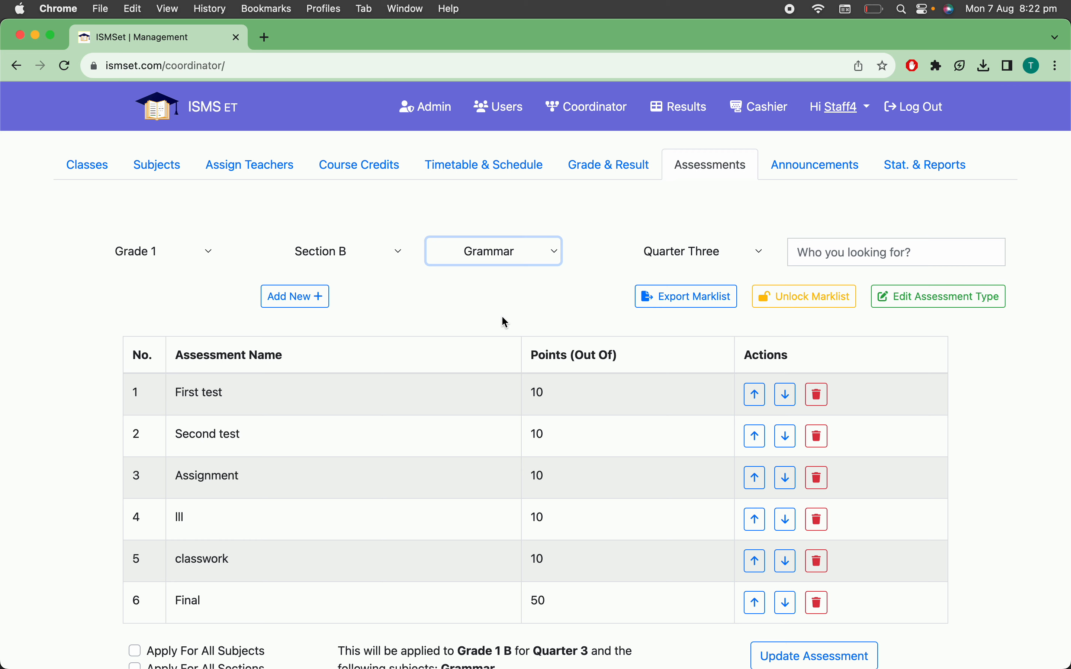
# Go to Announcements and set Students as the only target group of the new broadcast
pyautogui.click(805, 165)
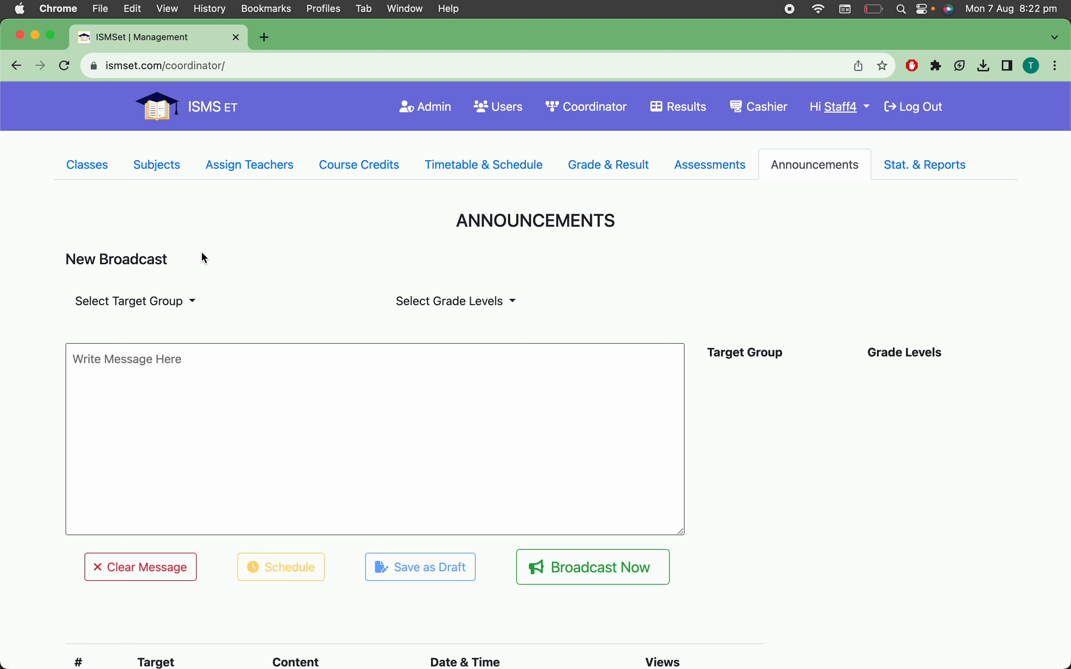
pyautogui.click(162, 314)
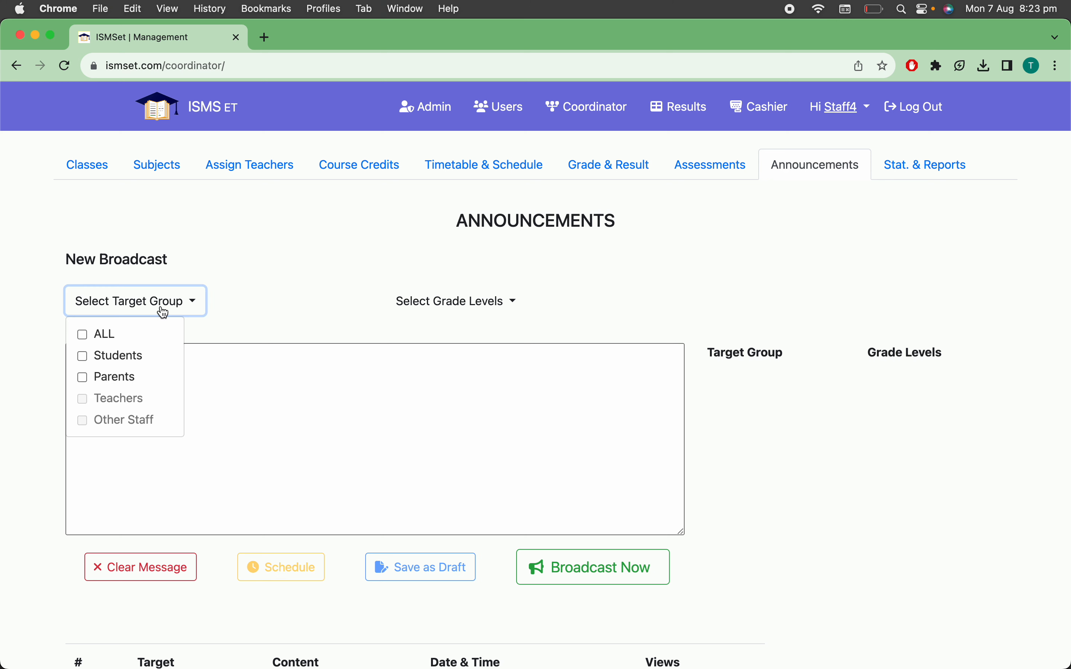
pyautogui.click(555, 291)
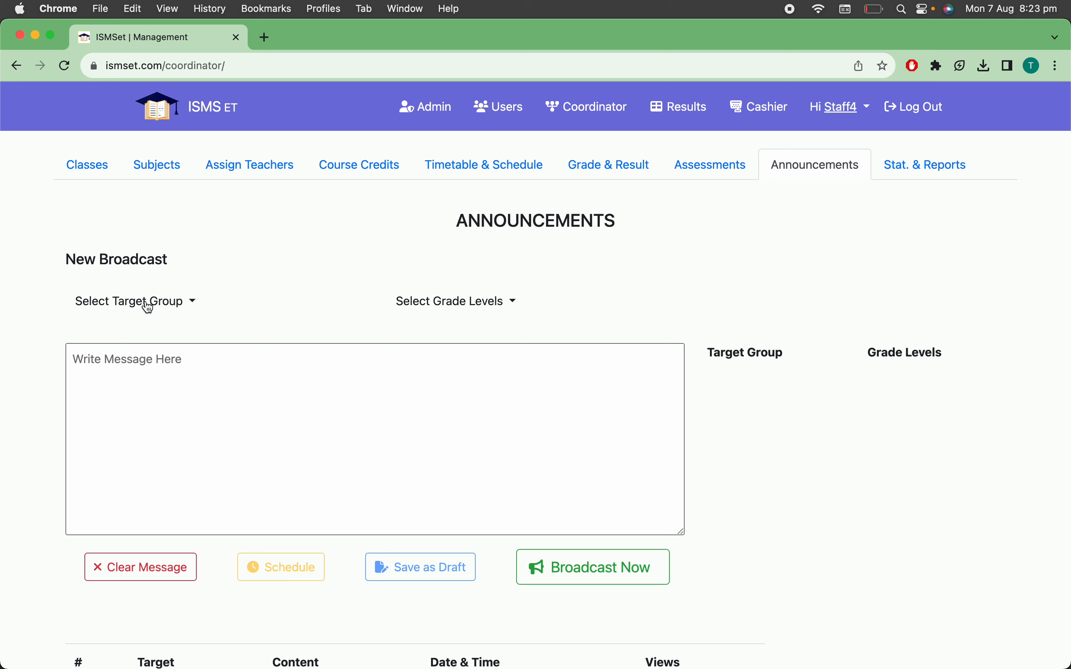
pyautogui.click(172, 305)
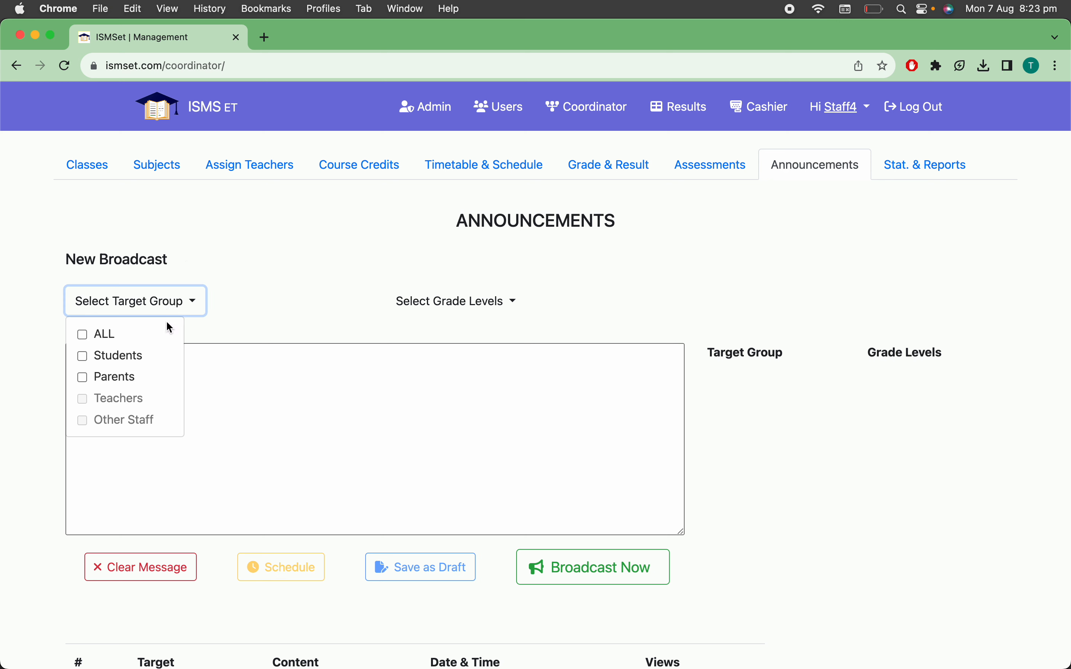
pyautogui.click(143, 380)
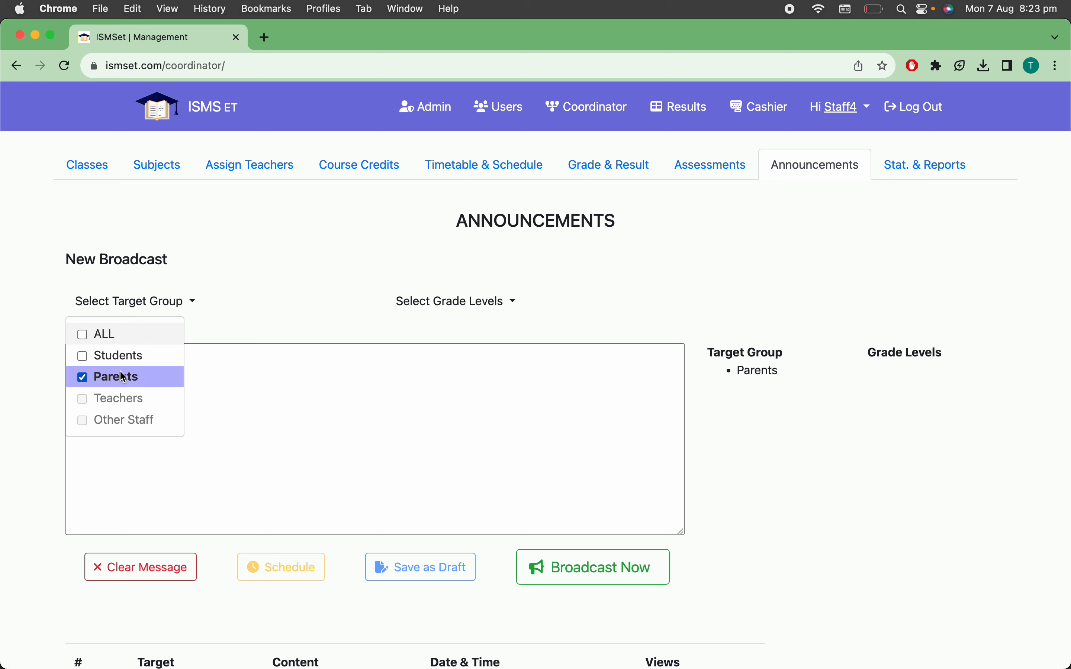
pyautogui.click(111, 361)
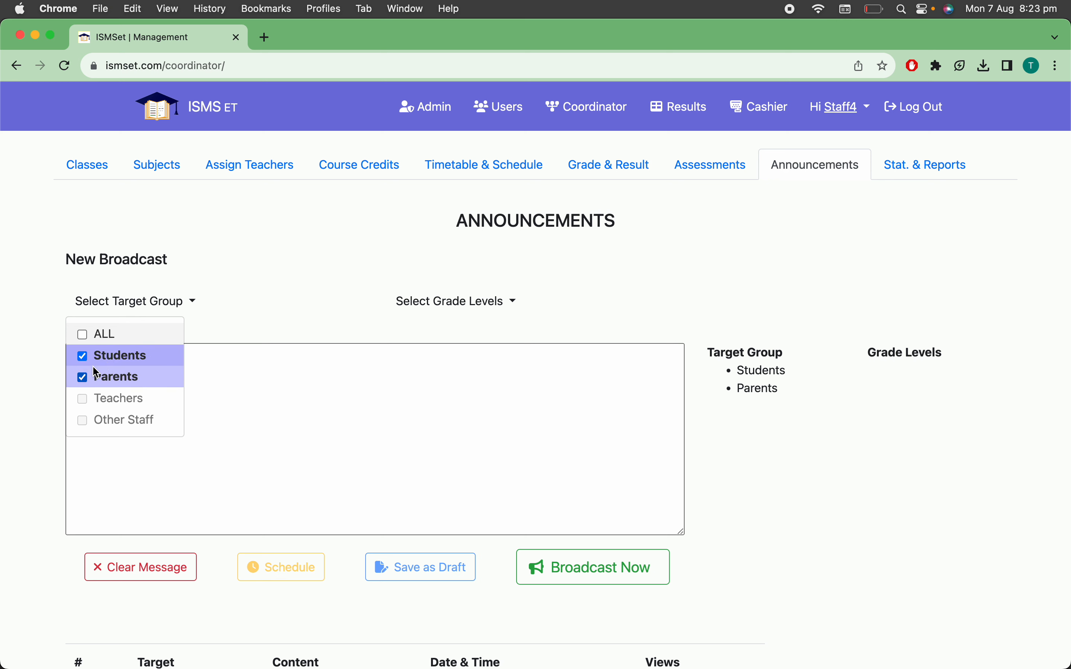
pyautogui.click(81, 377)
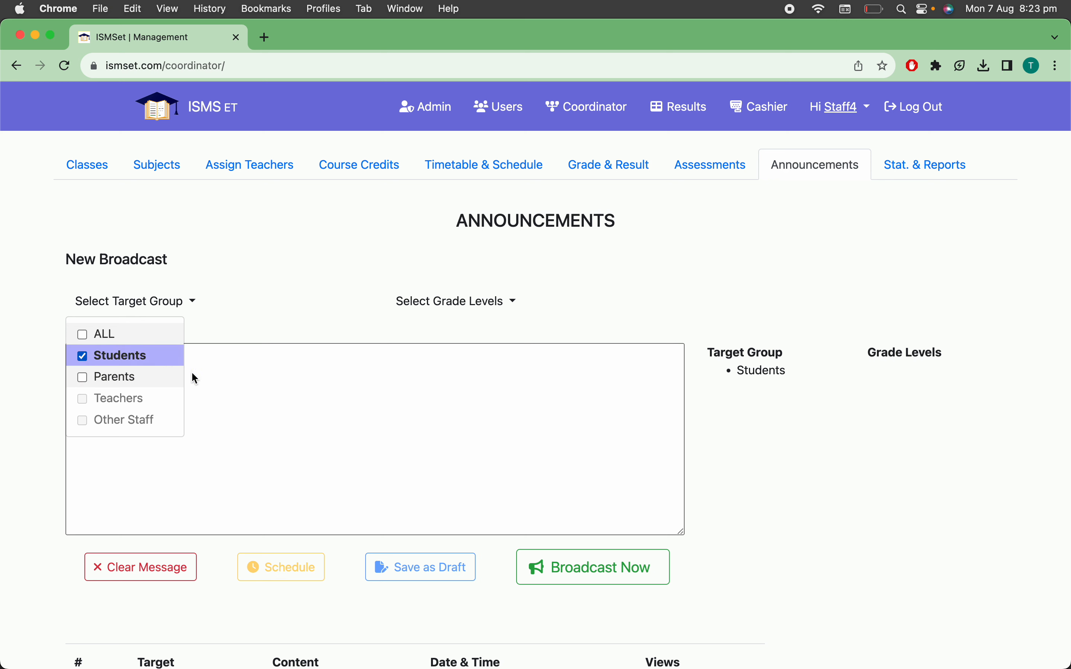
pyautogui.click(235, 404)
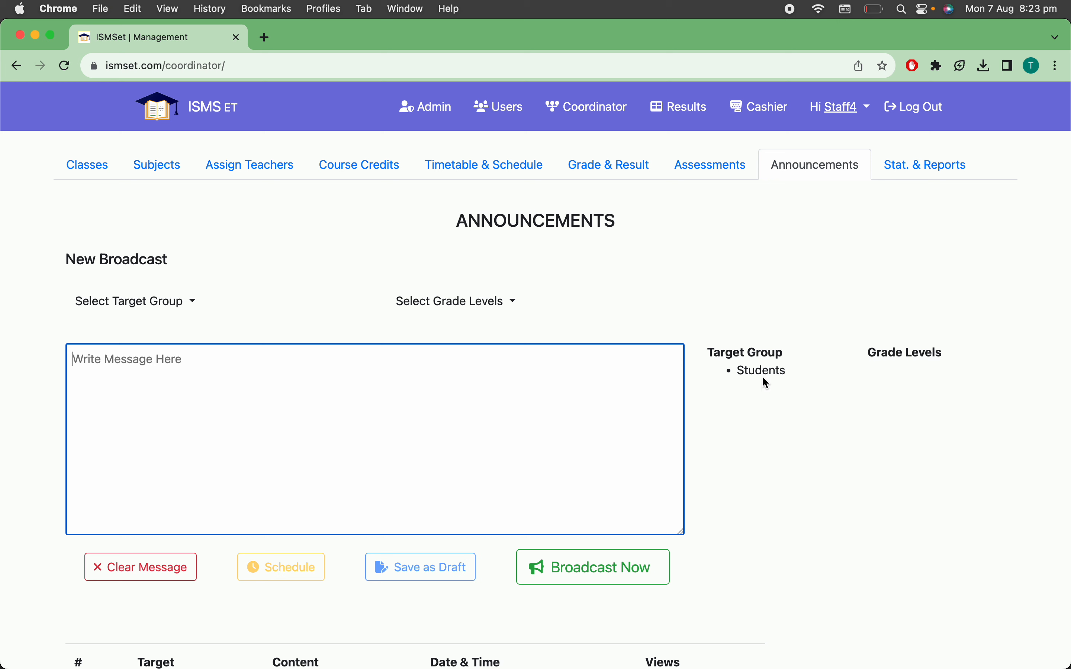
# Add Grade 1 and Grade 6 to the broadcast's grade levels and remove Grade 6 again
pyautogui.click(463, 307)
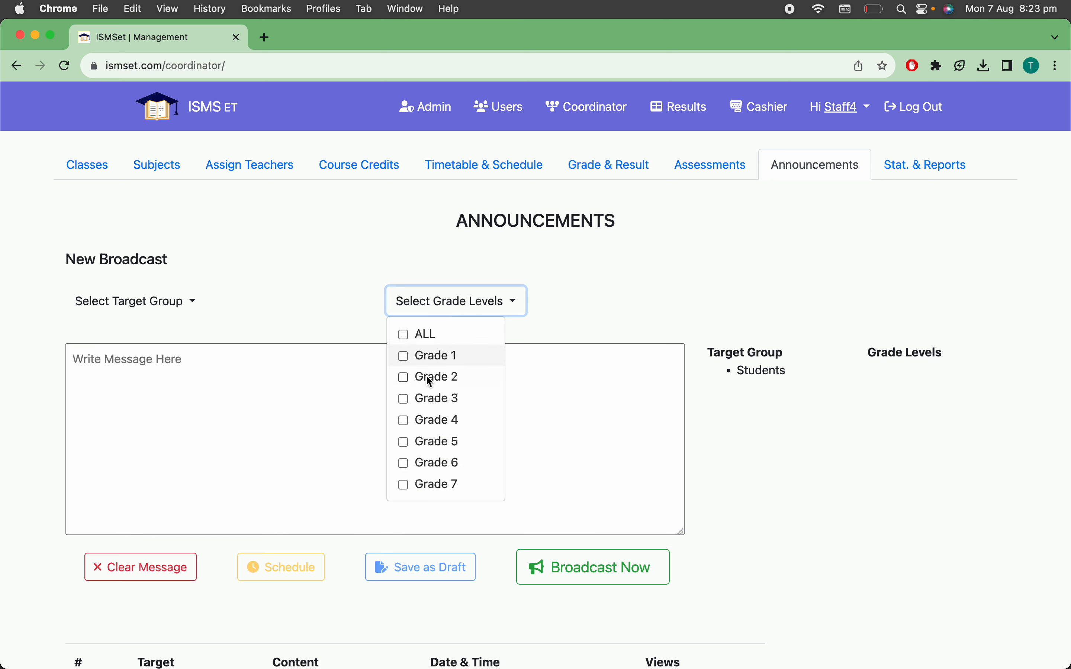
pyautogui.click(432, 356)
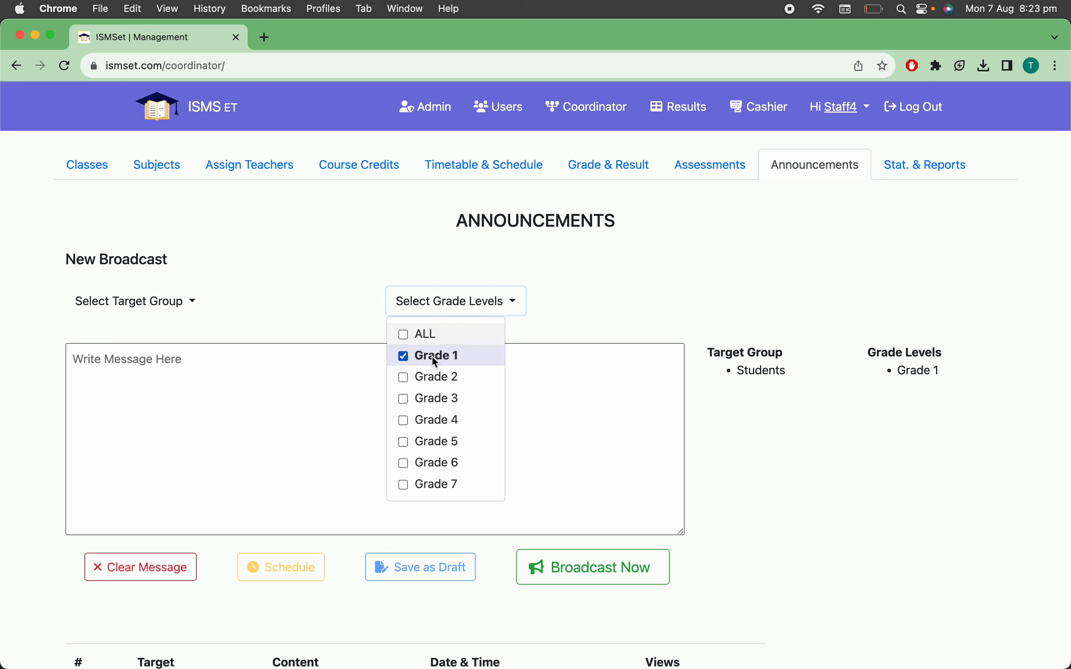
pyautogui.click(430, 461)
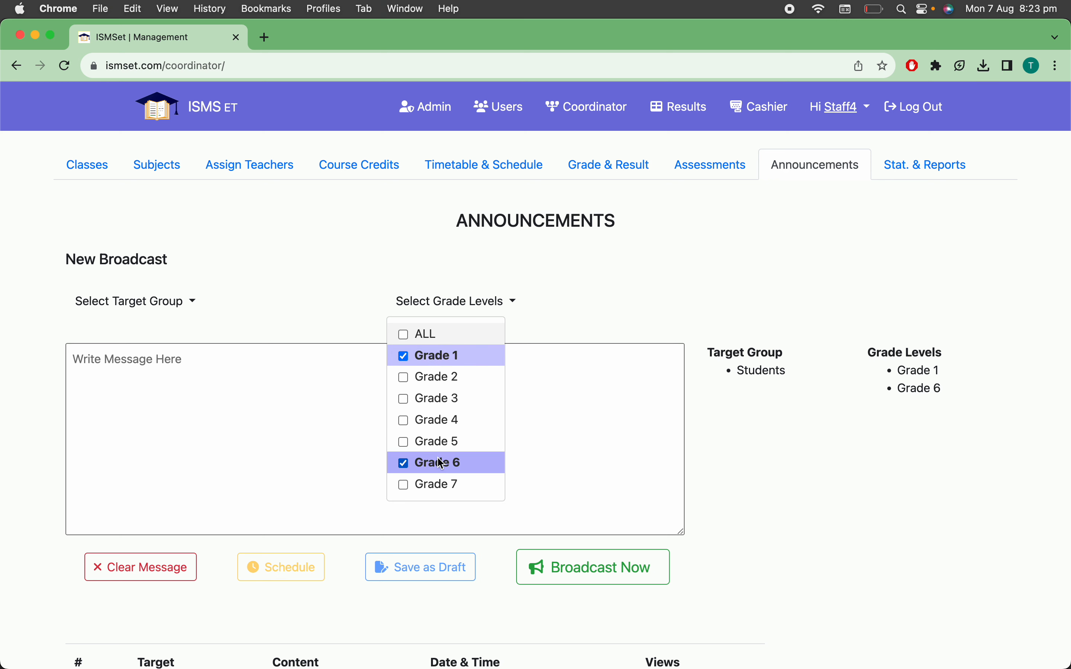
pyautogui.click(570, 410)
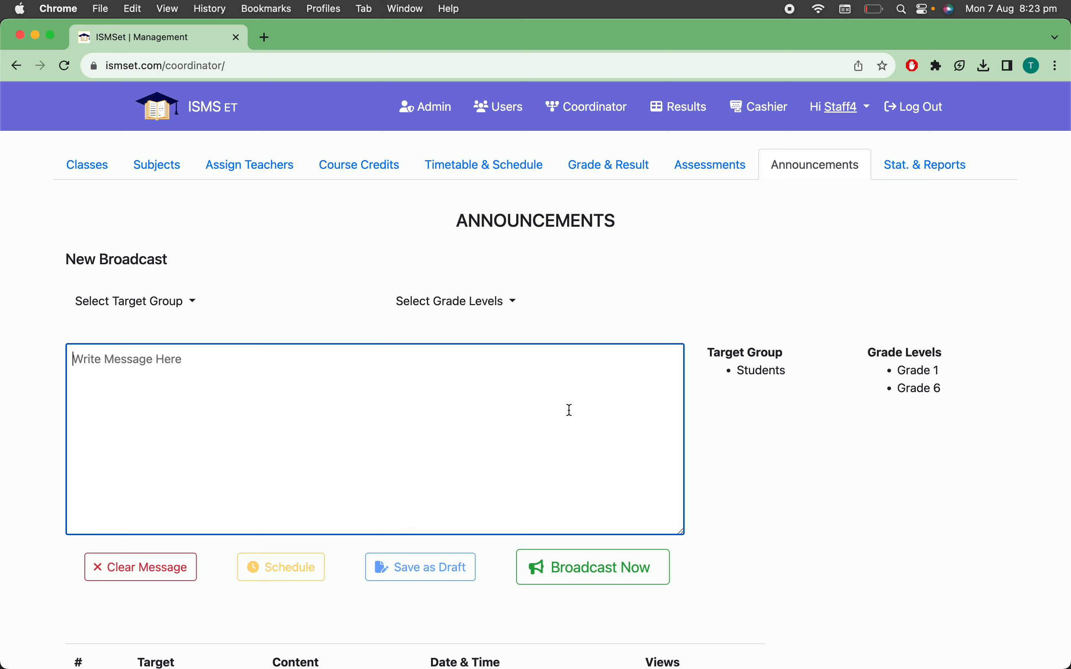
pyautogui.click(461, 306)
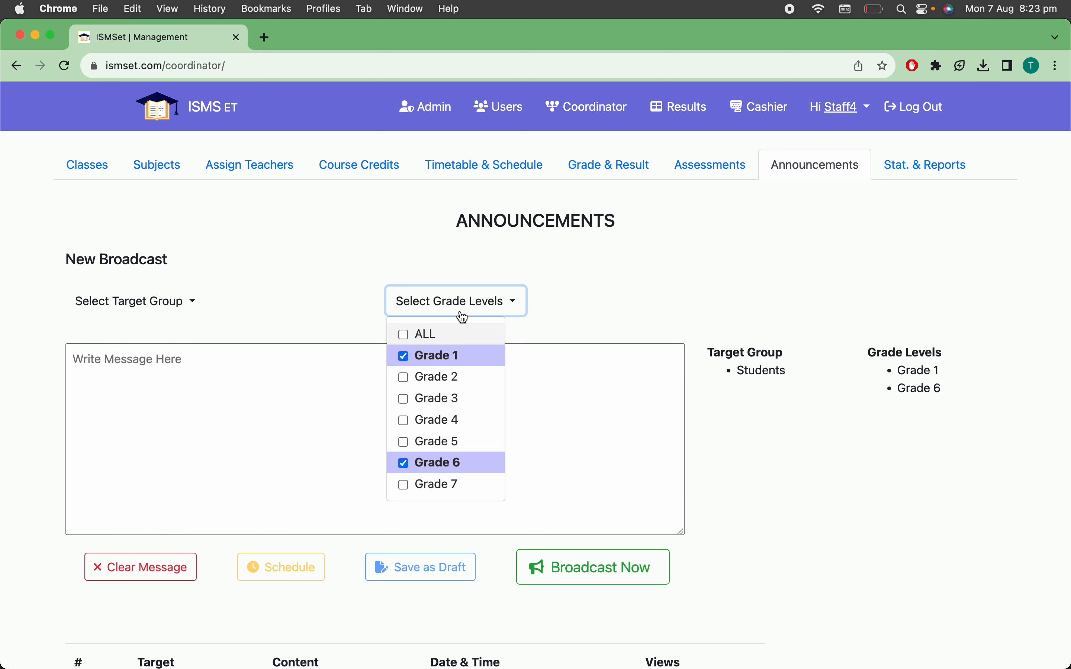
pyautogui.click(405, 464)
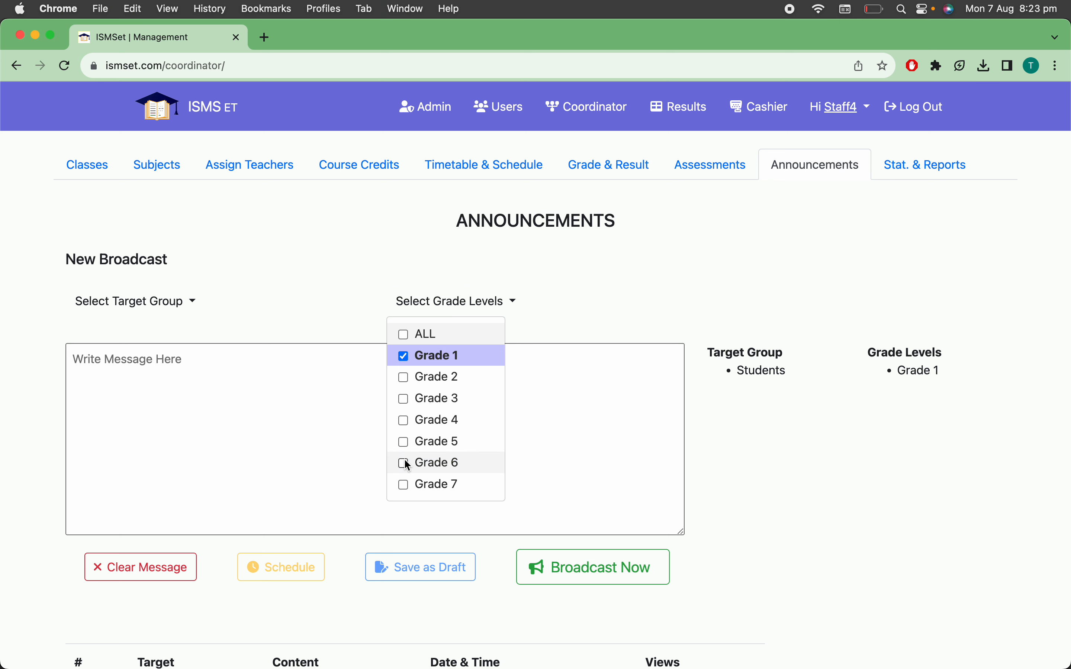
pyautogui.click(307, 414)
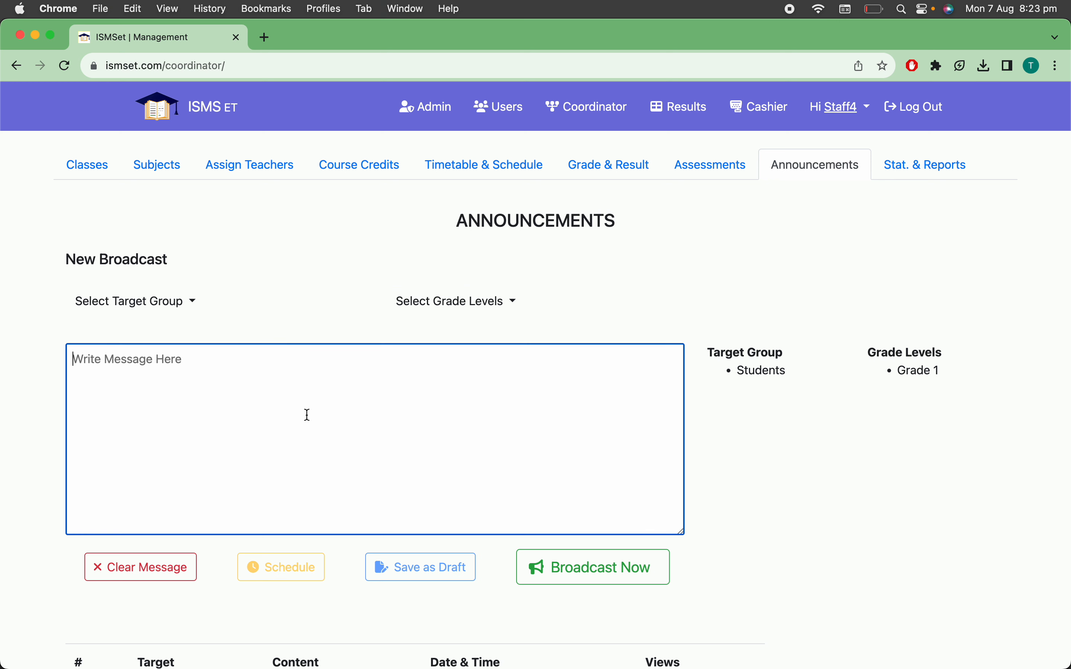
# Change the broadcast's target group from Students to Parents
pyautogui.click(159, 310)
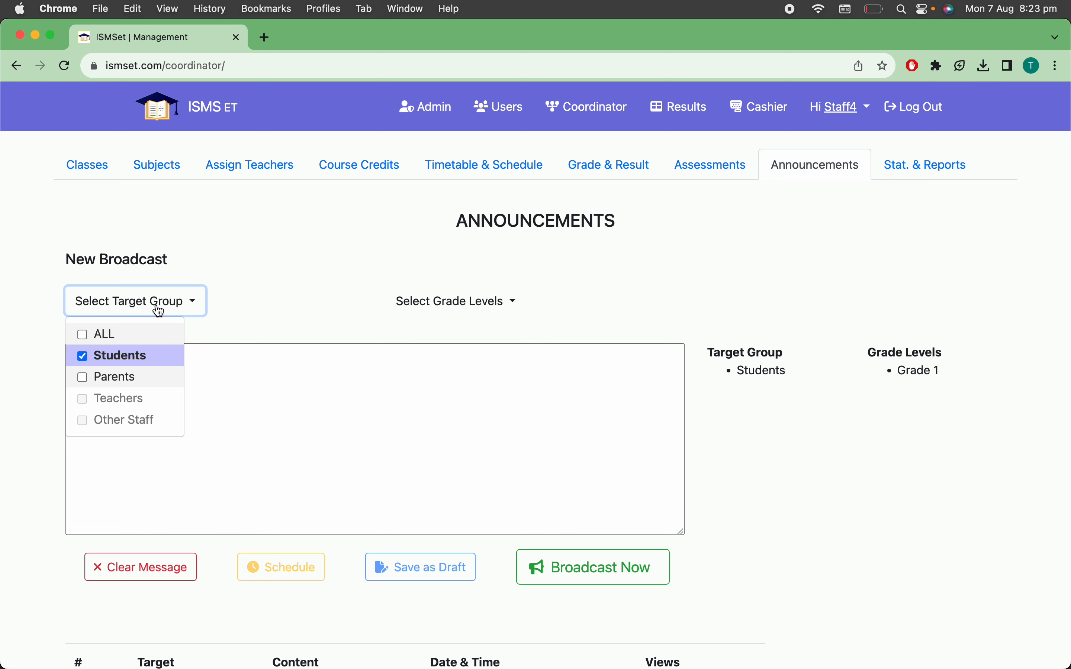
pyautogui.click(84, 376)
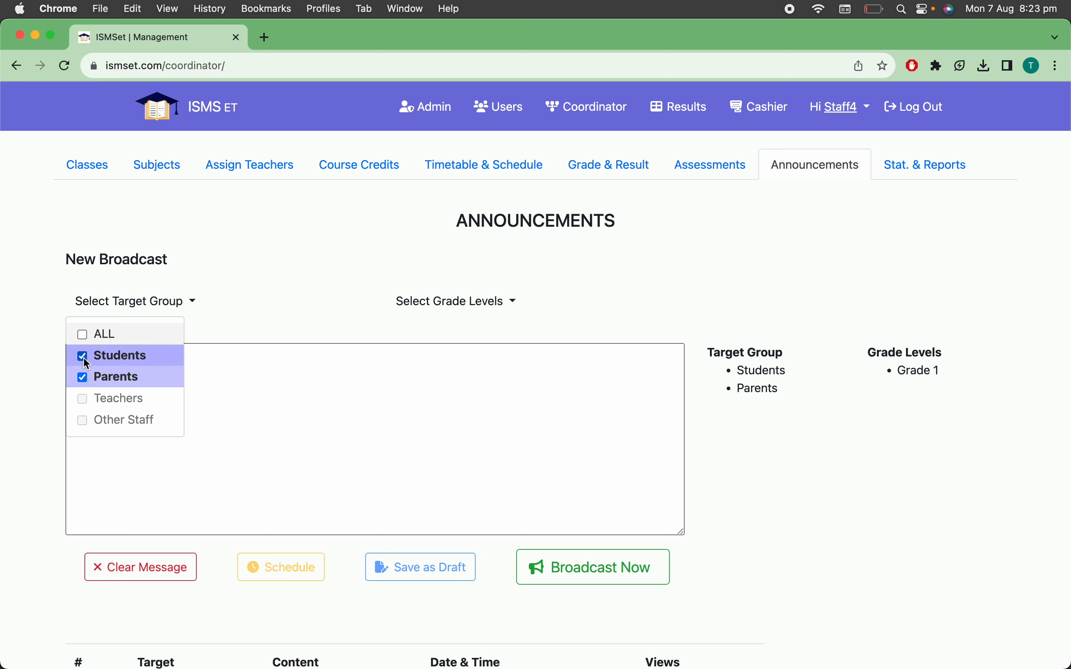
pyautogui.click(84, 356)
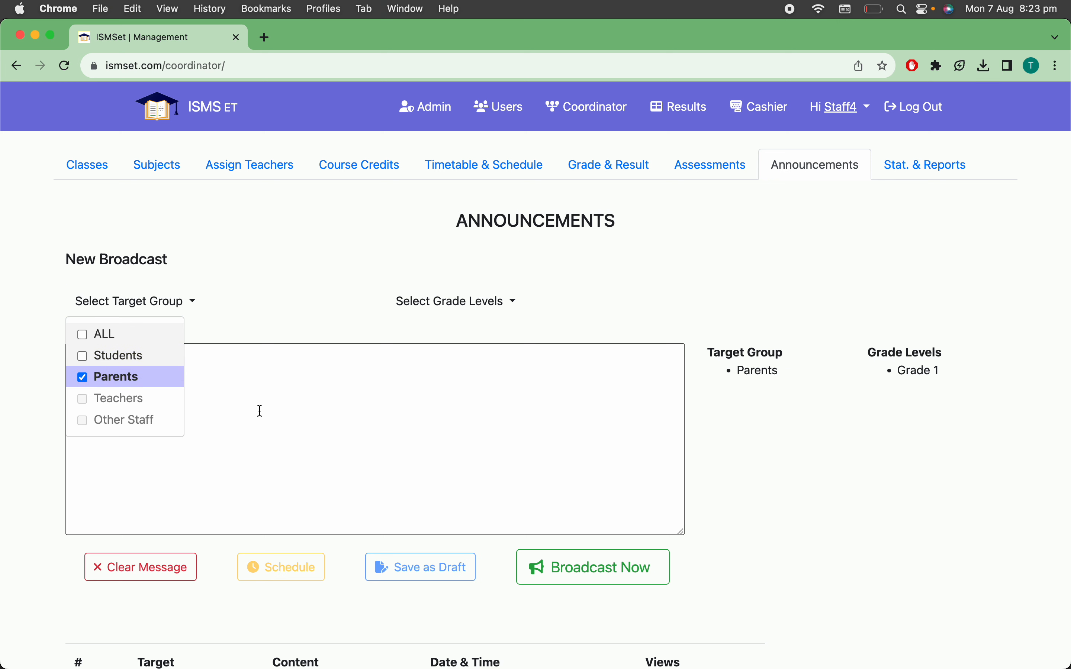
pyautogui.click(290, 409)
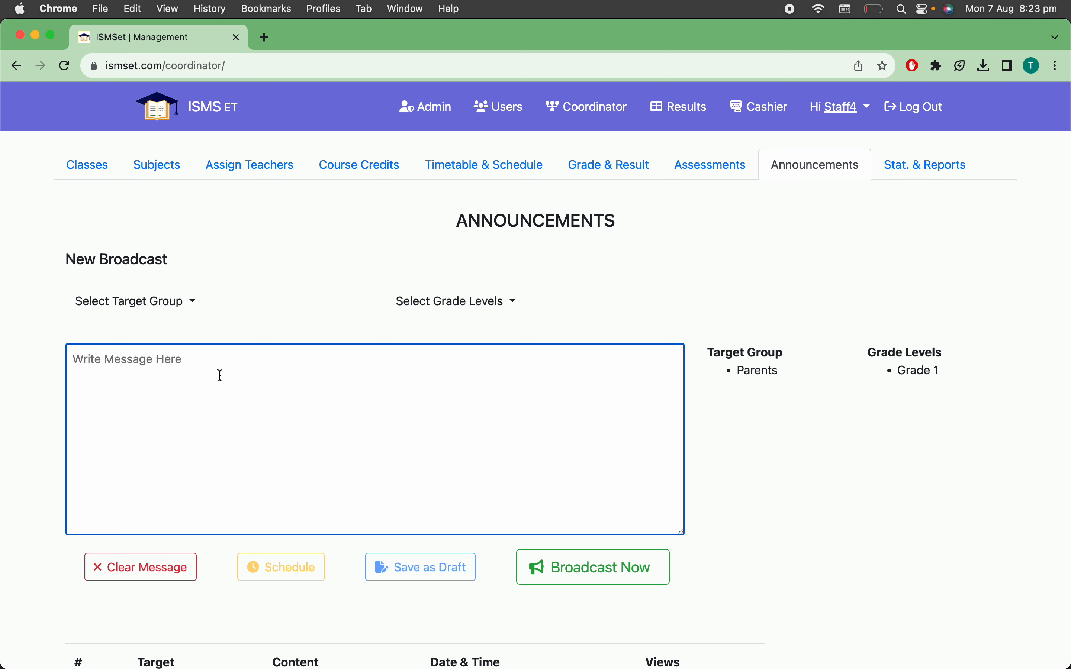
# Write the message "There is no class tomorrow!" and try to broadcast it immediately
pyautogui.write('Th')
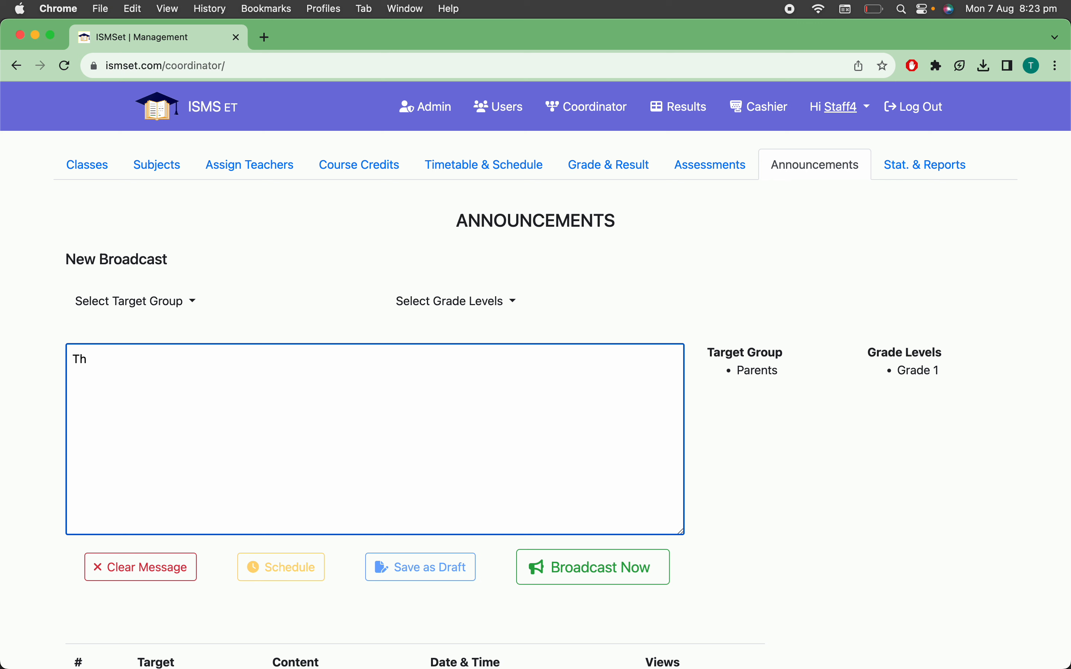
pyautogui.write('ere is no class tomorrow')
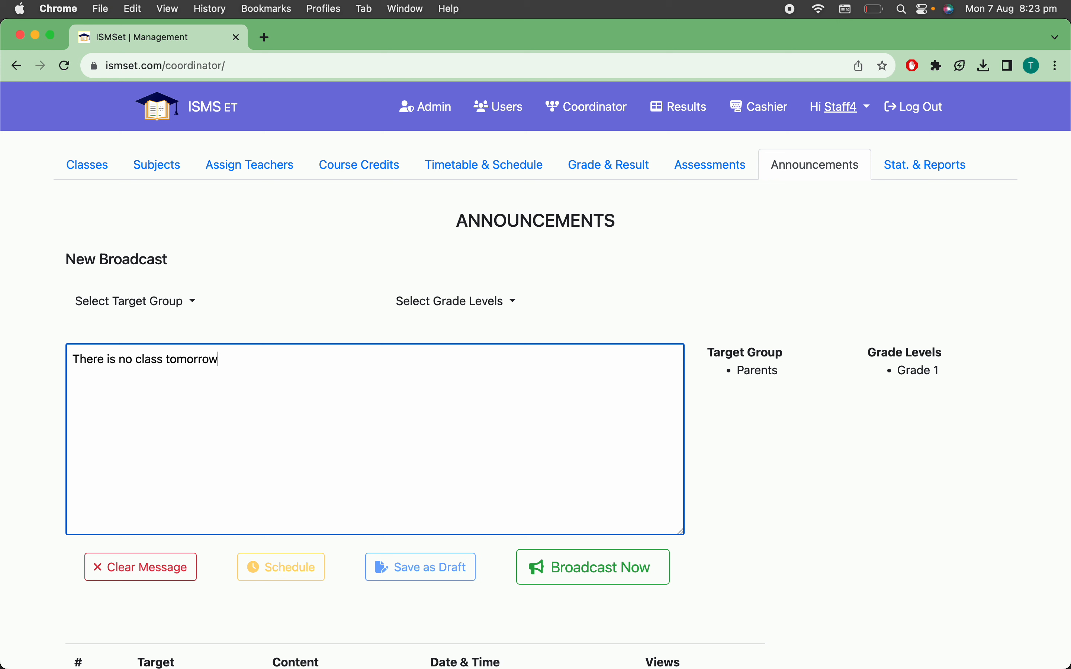
pyautogui.write('!')
pyautogui.click(572, 570)
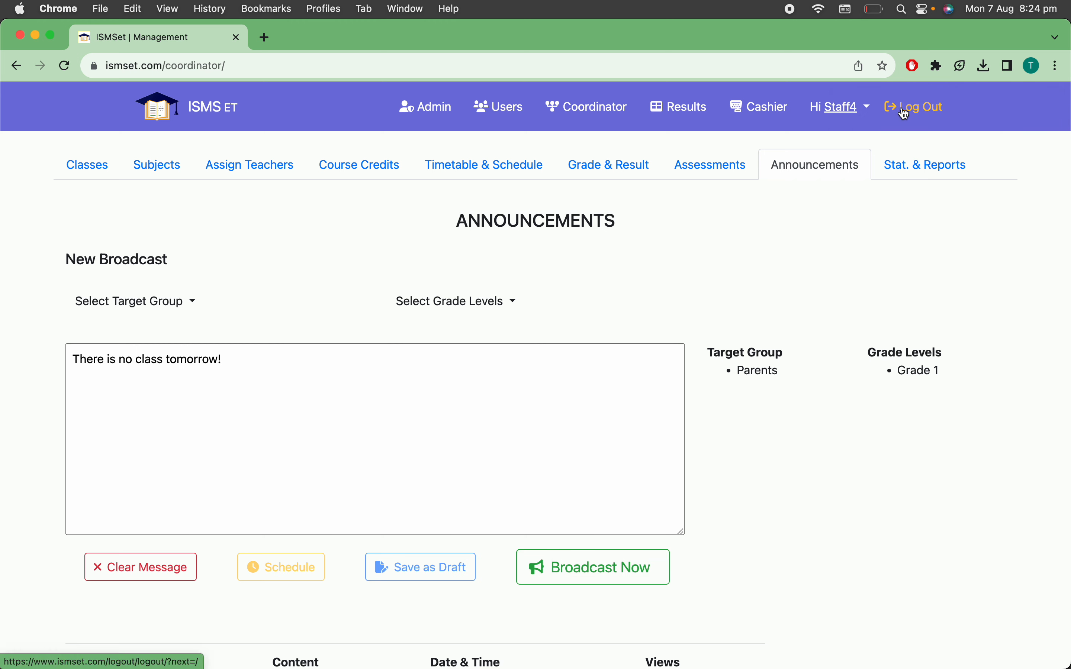
pyautogui.click(299, 372)
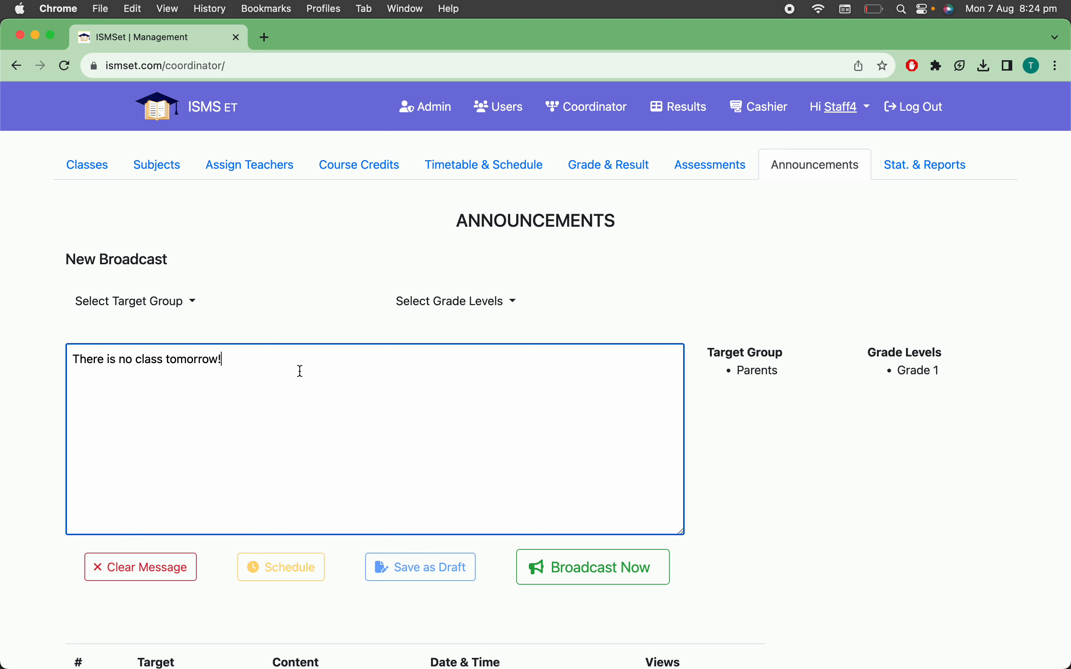
pyautogui.click(558, 562)
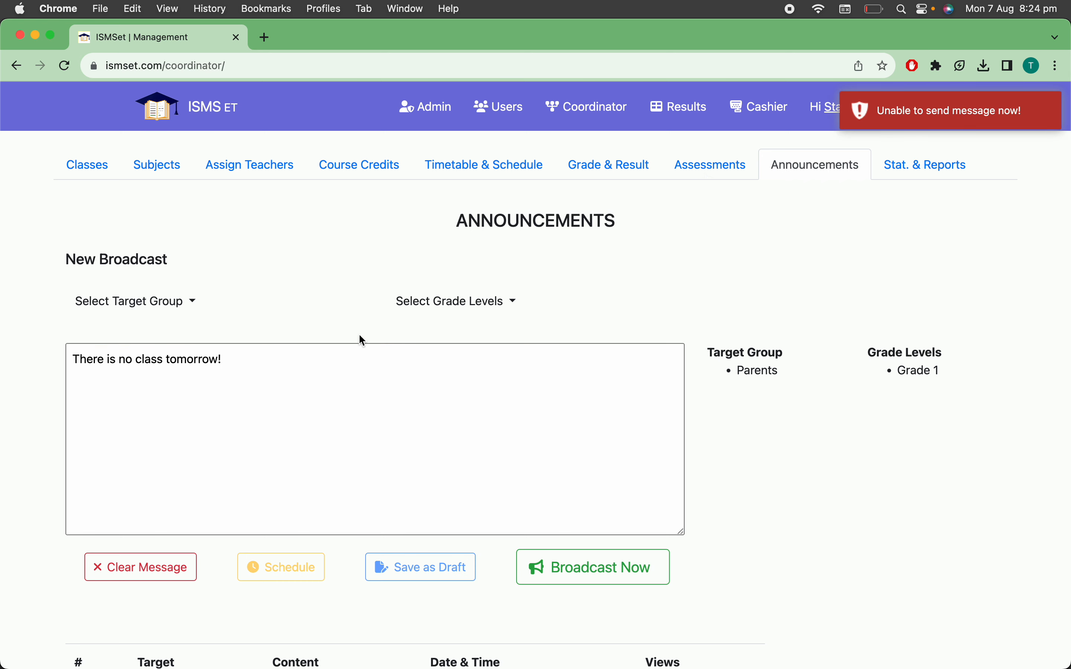
# Change the broadcast's target group from Parents to Students
pyautogui.click(162, 310)
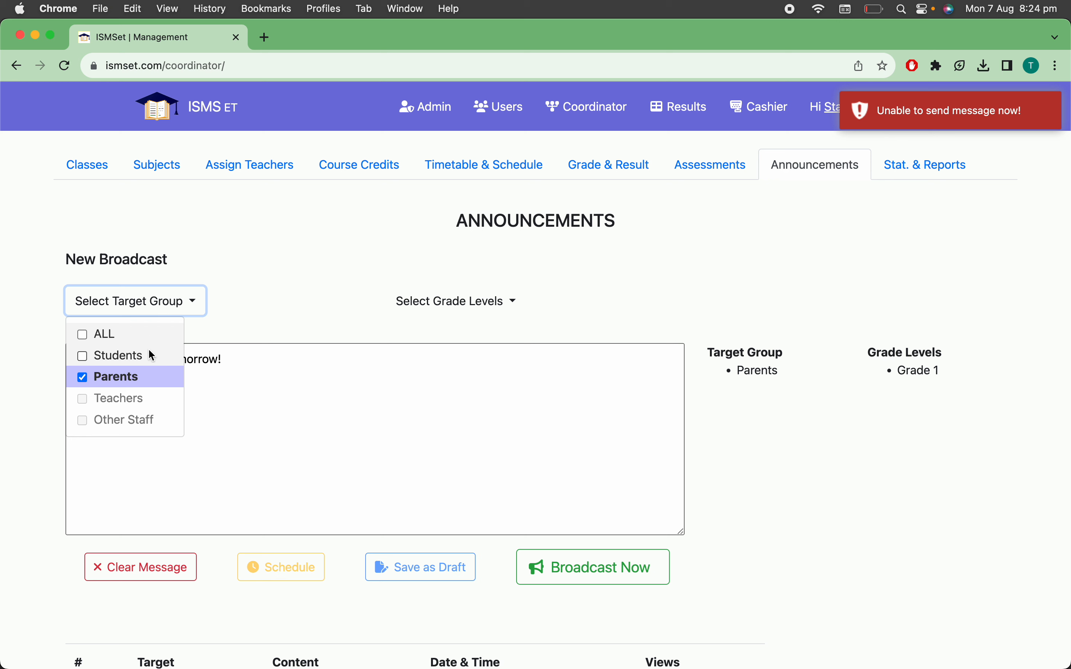
pyautogui.click(129, 356)
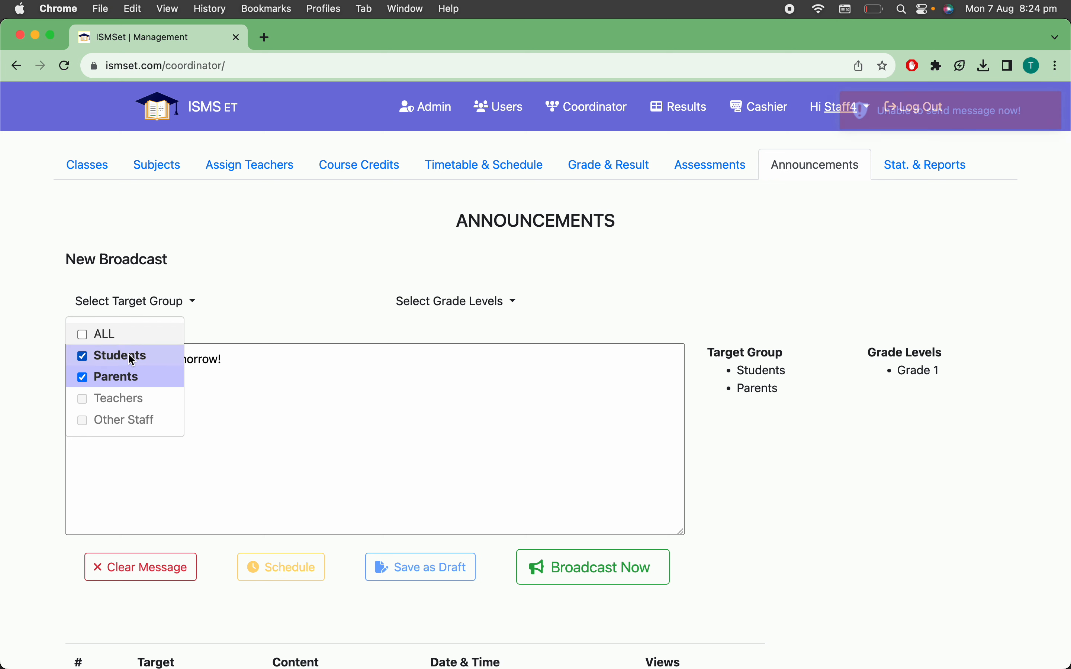
pyautogui.click(84, 376)
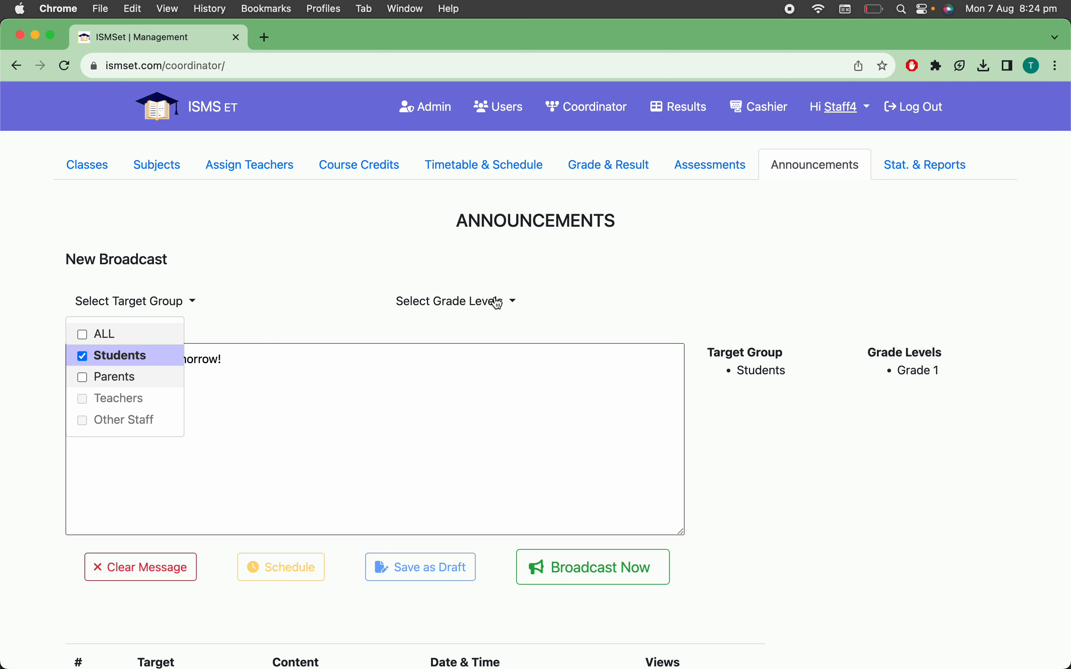
# Replace Grade 1 with Grade 6 as the only grade level of the broadcast
pyautogui.click(491, 304)
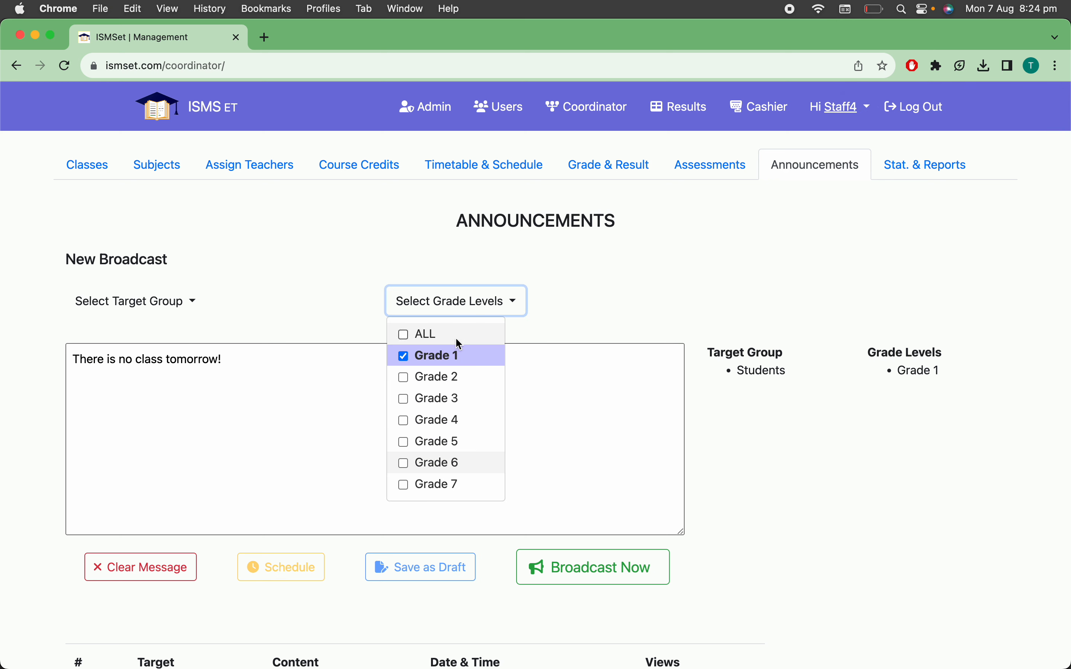
pyautogui.click(405, 357)
pyautogui.click(405, 357)
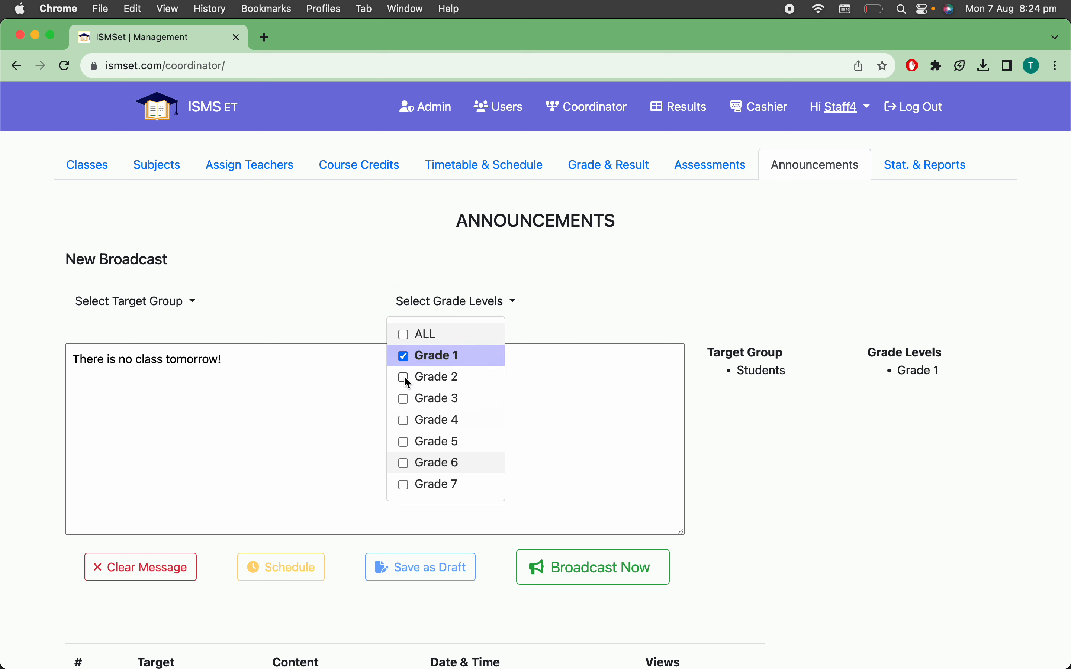
pyautogui.click(403, 359)
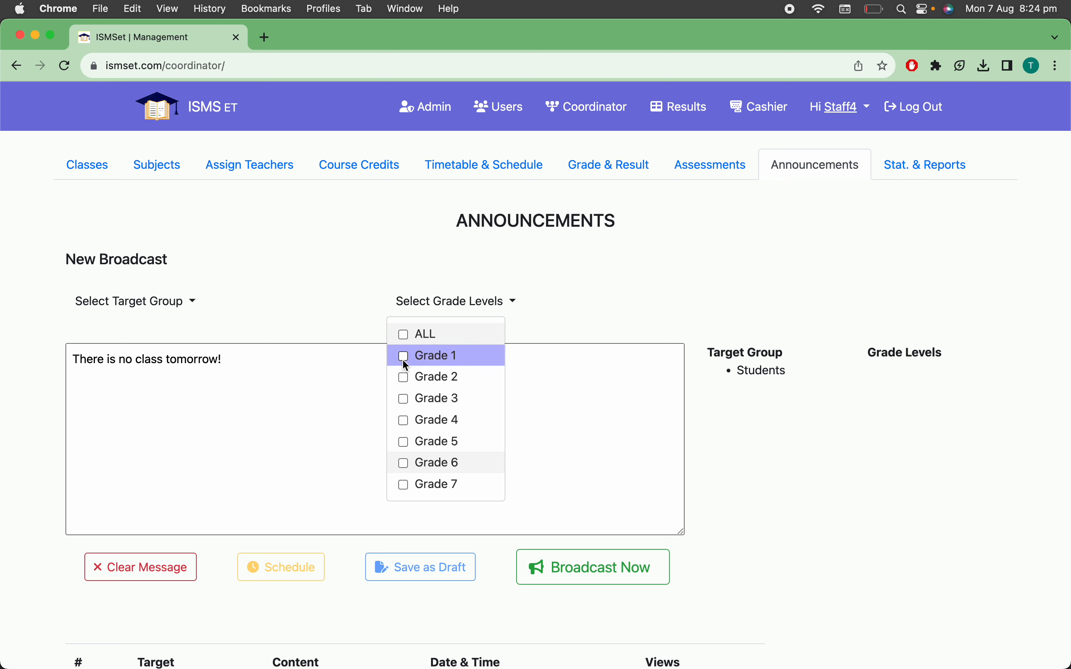
pyautogui.click(403, 462)
pyautogui.click(304, 428)
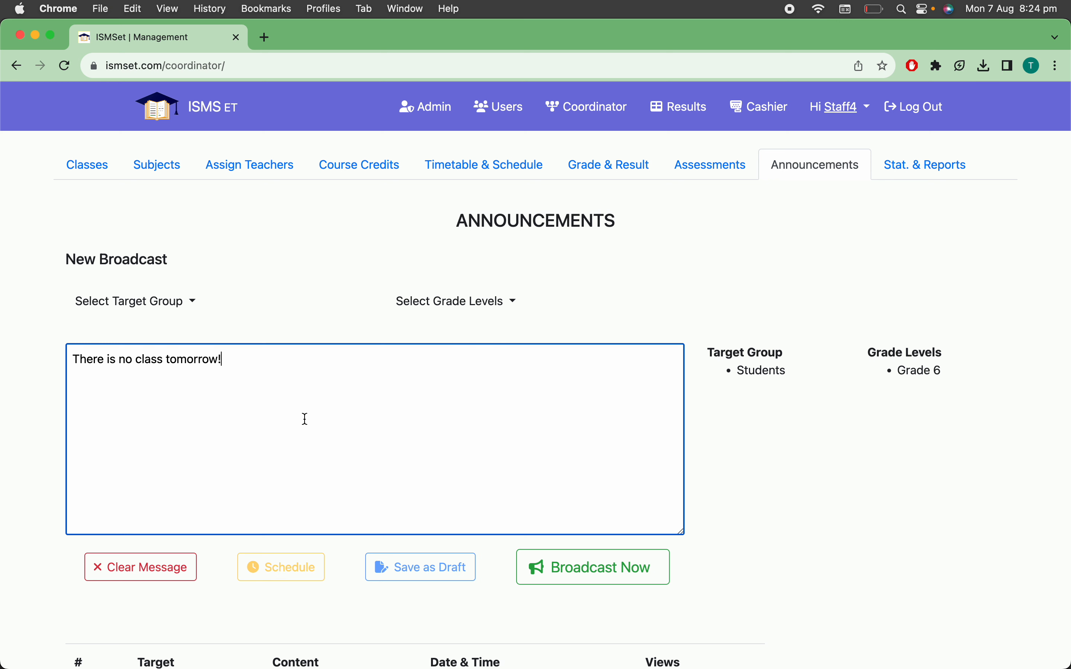
# Review the broadcast's grade level selection and try to broadcast the message to Grade 6 students immediately
pyautogui.click(449, 304)
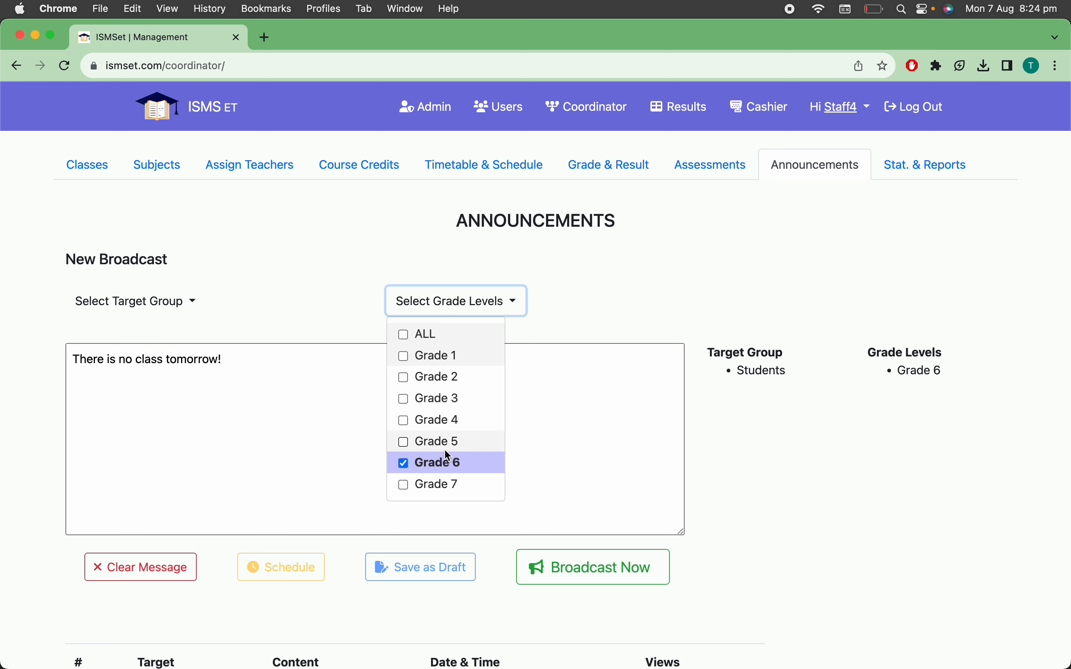
pyautogui.click(573, 418)
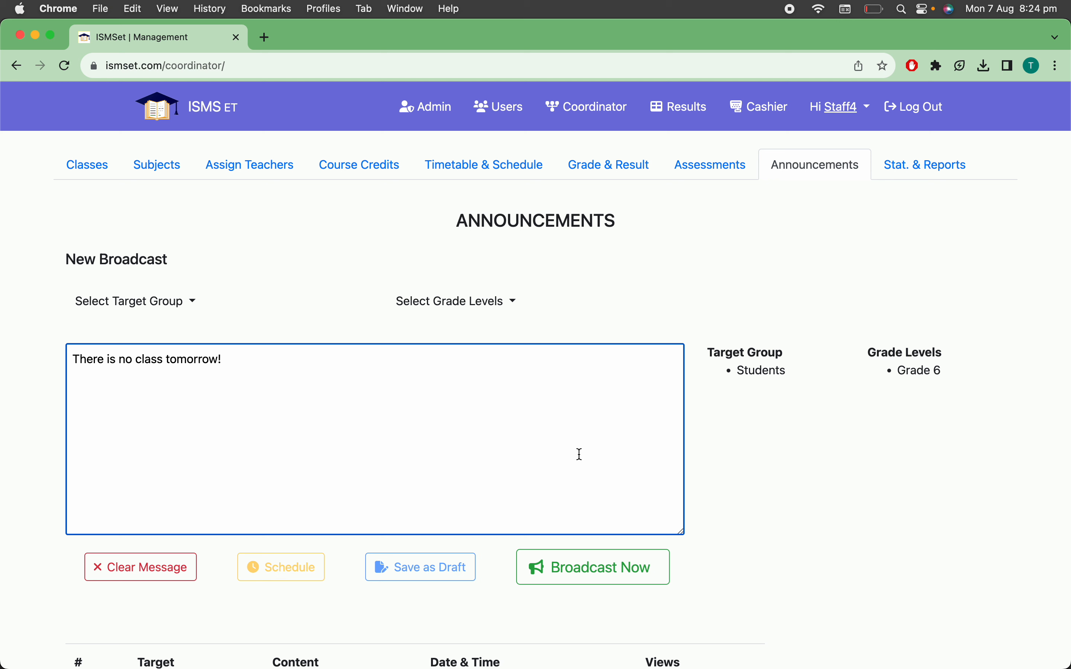
pyautogui.click(604, 578)
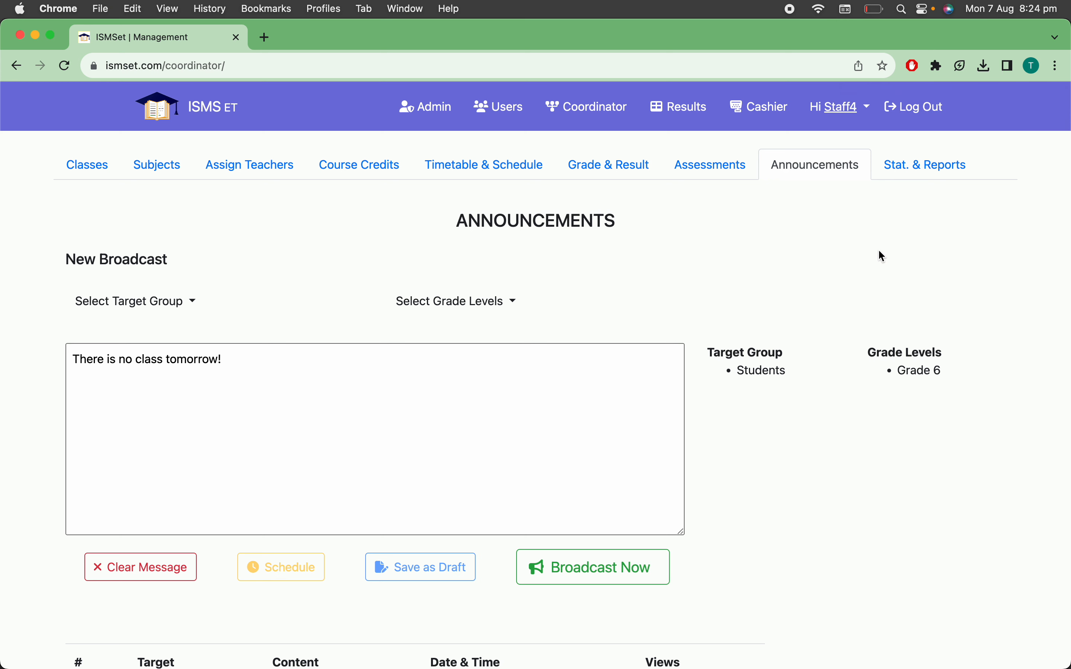
# Go to the general statistics and reports and examine the number of female, male and total students per grade
pyautogui.click(918, 177)
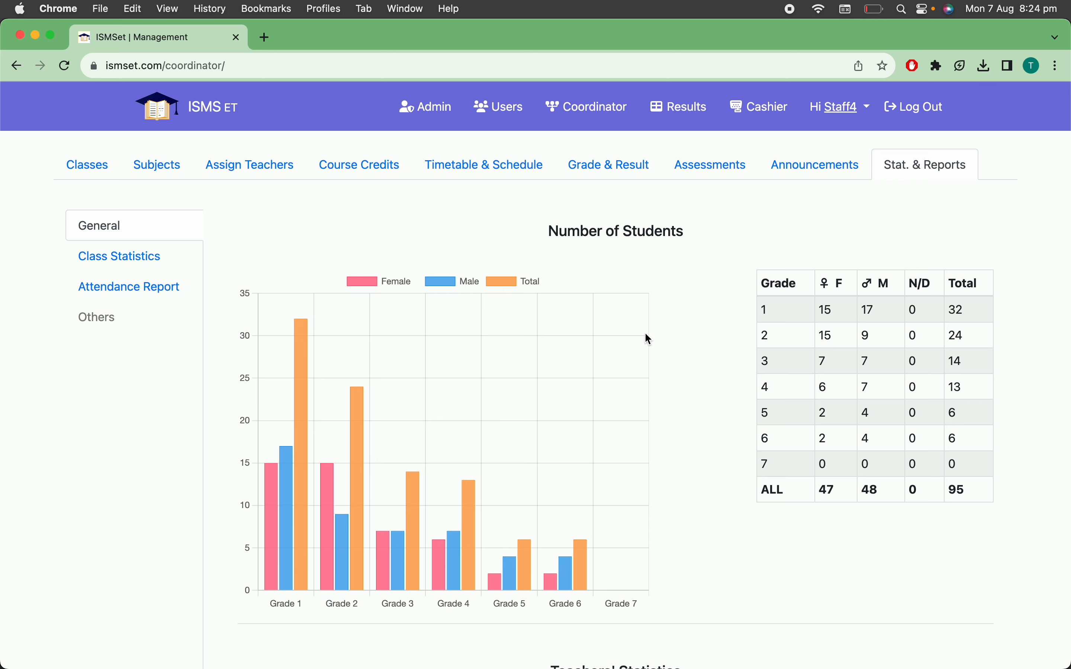
pyautogui.scroll(-5, 647, 335)
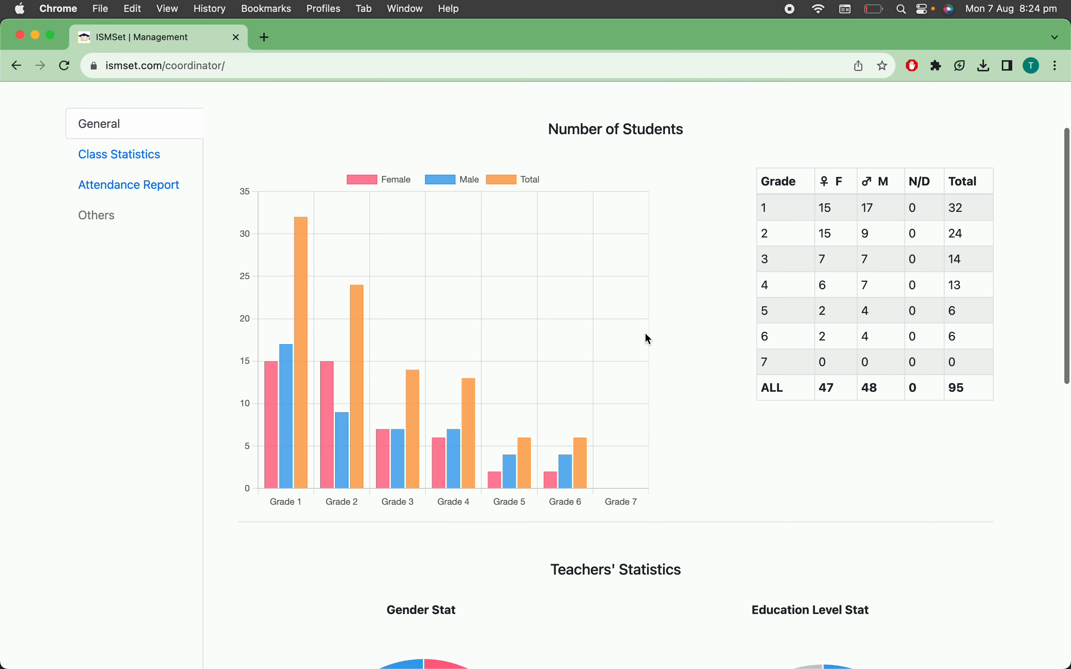
pyautogui.scroll(5, 648, 339)
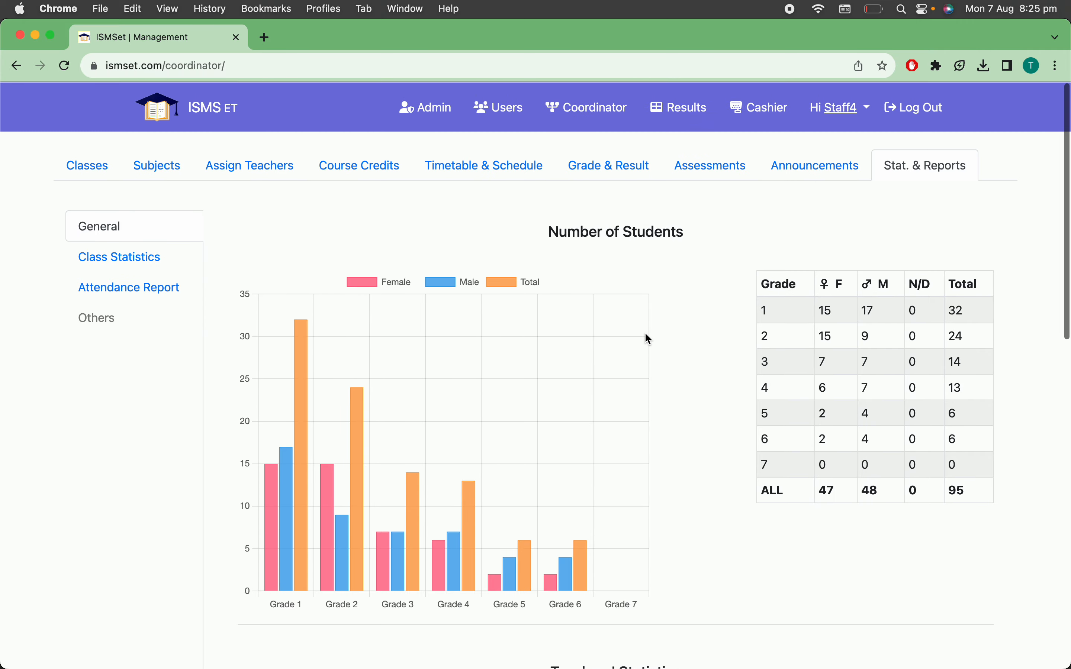
pyautogui.scroll(-2, 647, 339)
pyautogui.scroll(2, 645, 334)
pyautogui.scroll(-2, 646, 334)
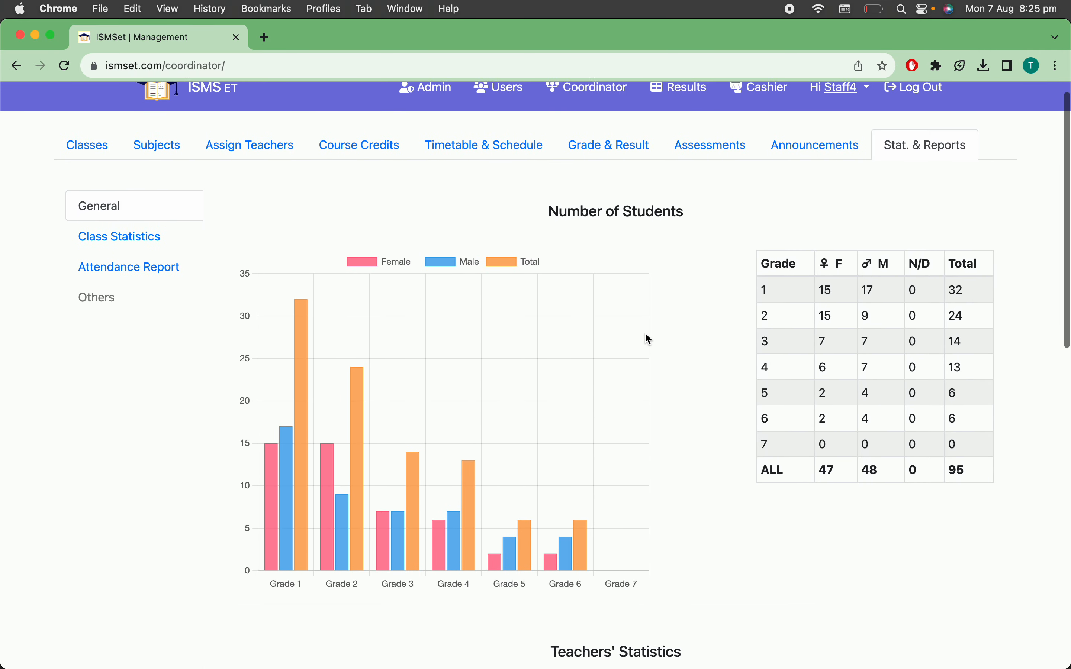
pyautogui.scroll(2, 645, 334)
pyautogui.scroll(1, 645, 334)
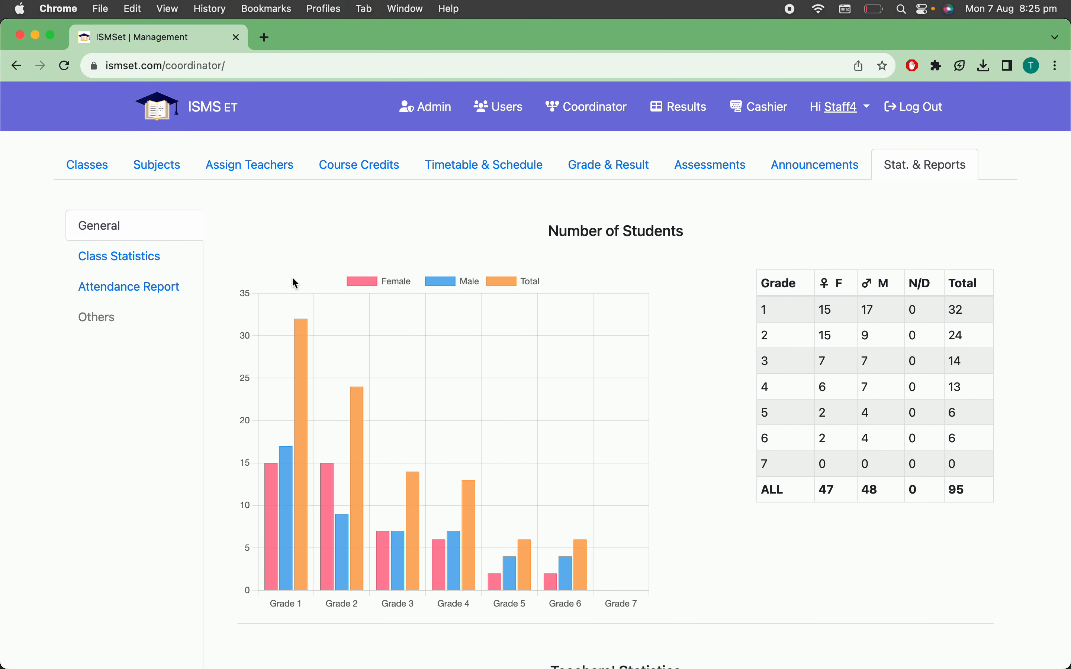
pyautogui.moveTo(364, 526)
pyautogui.scroll(-2, 363, 526)
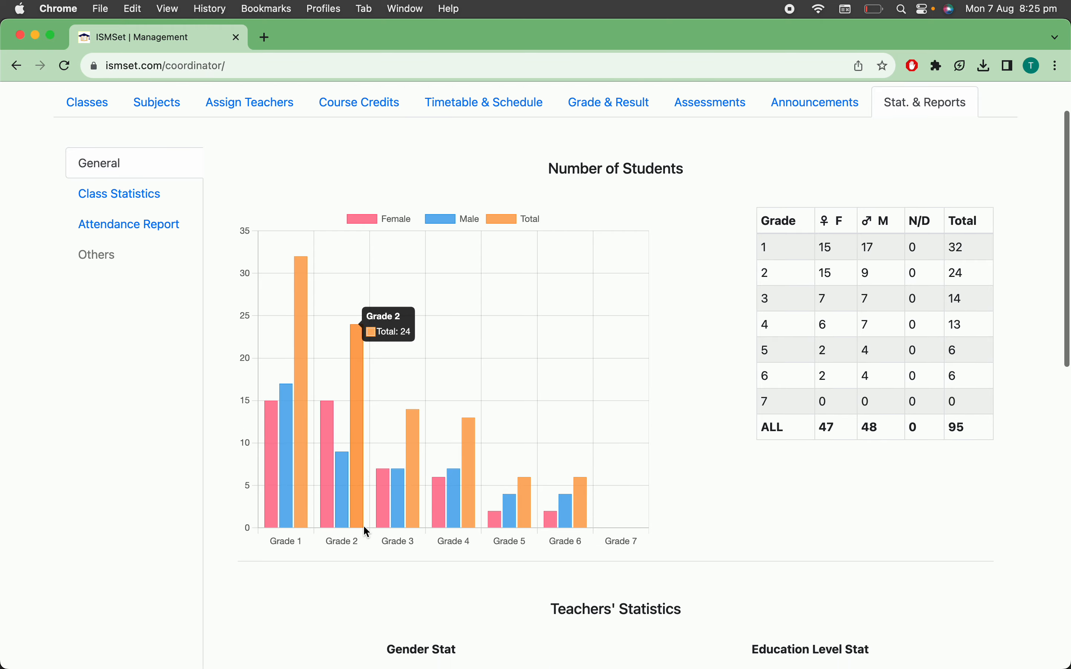
pyautogui.scroll(1, 364, 526)
pyautogui.scroll(1, 364, 526)
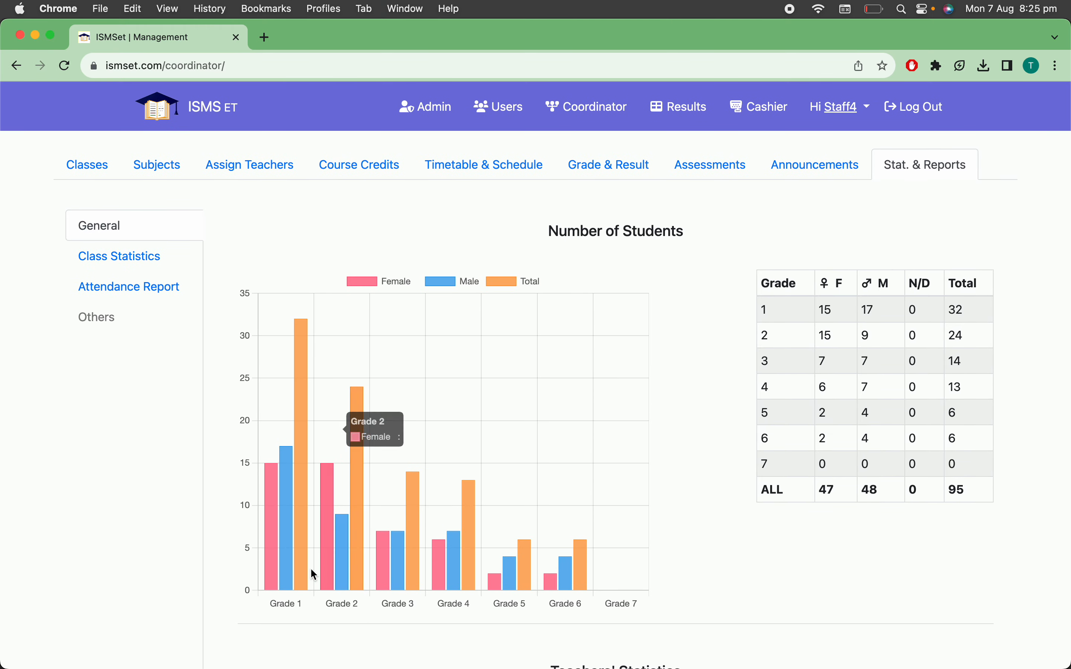
pyautogui.moveTo(273, 558)
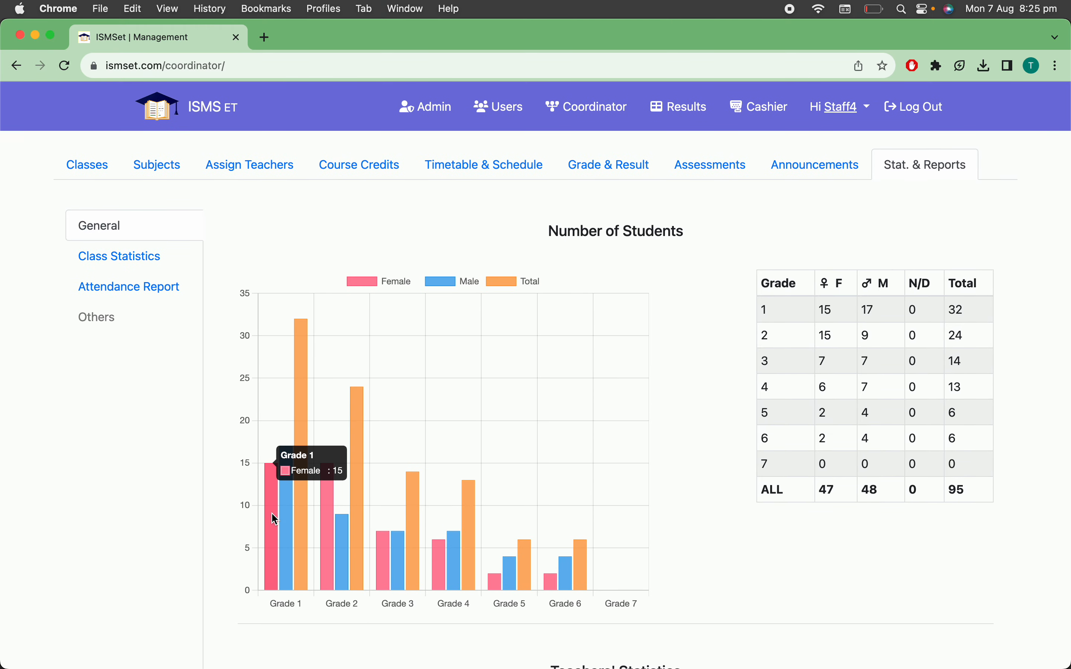
pyautogui.moveTo(284, 516)
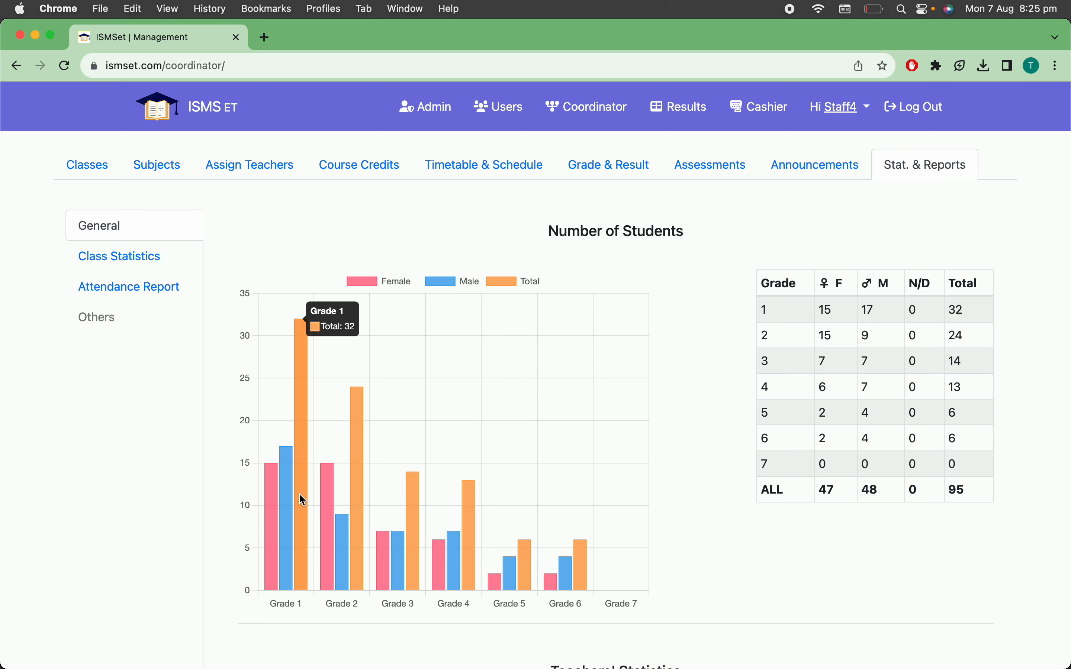
# Examine the teachers' gender and education level statistics in the general report
pyautogui.scroll(-3, 618, 429)
pyautogui.scroll(-6, 620, 429)
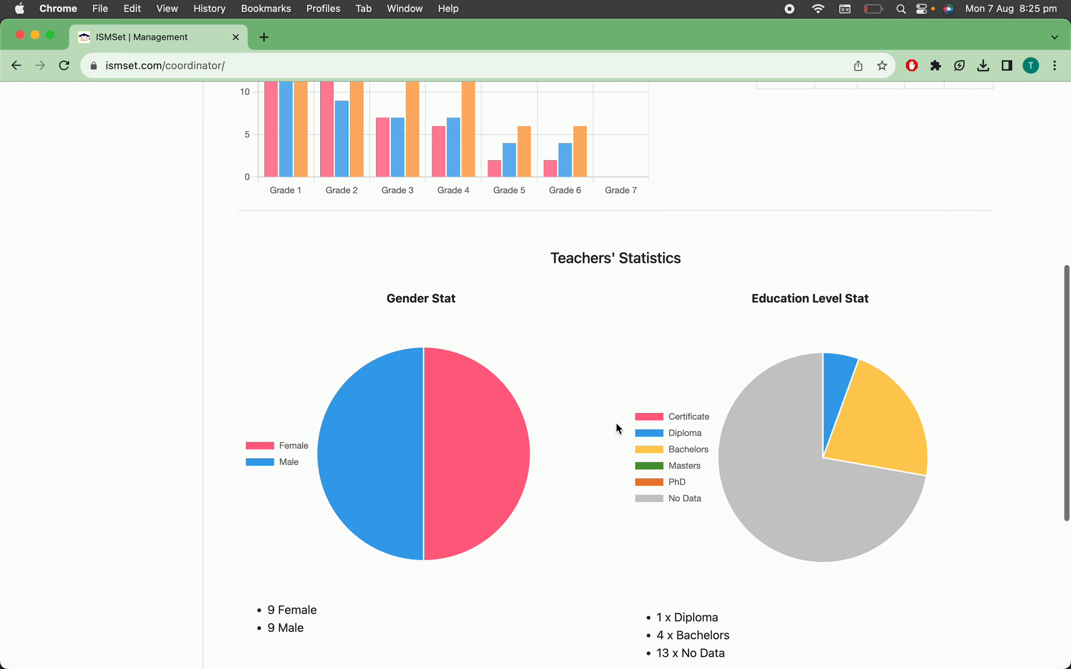
pyautogui.moveTo(535, 444)
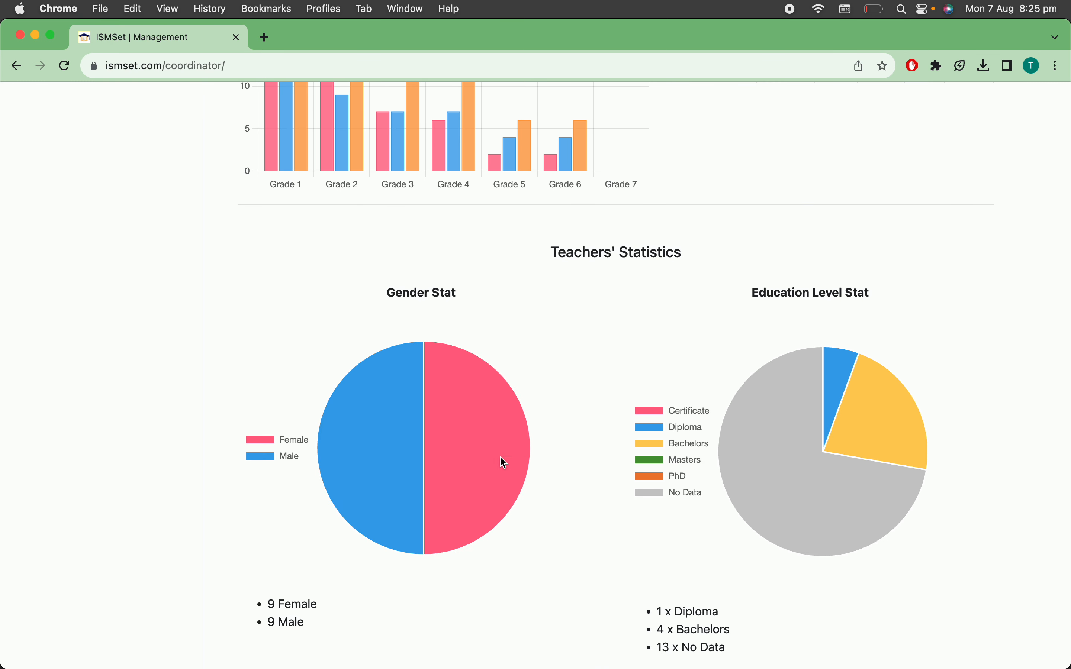
pyautogui.moveTo(841, 393)
pyautogui.scroll(-7, 622, 459)
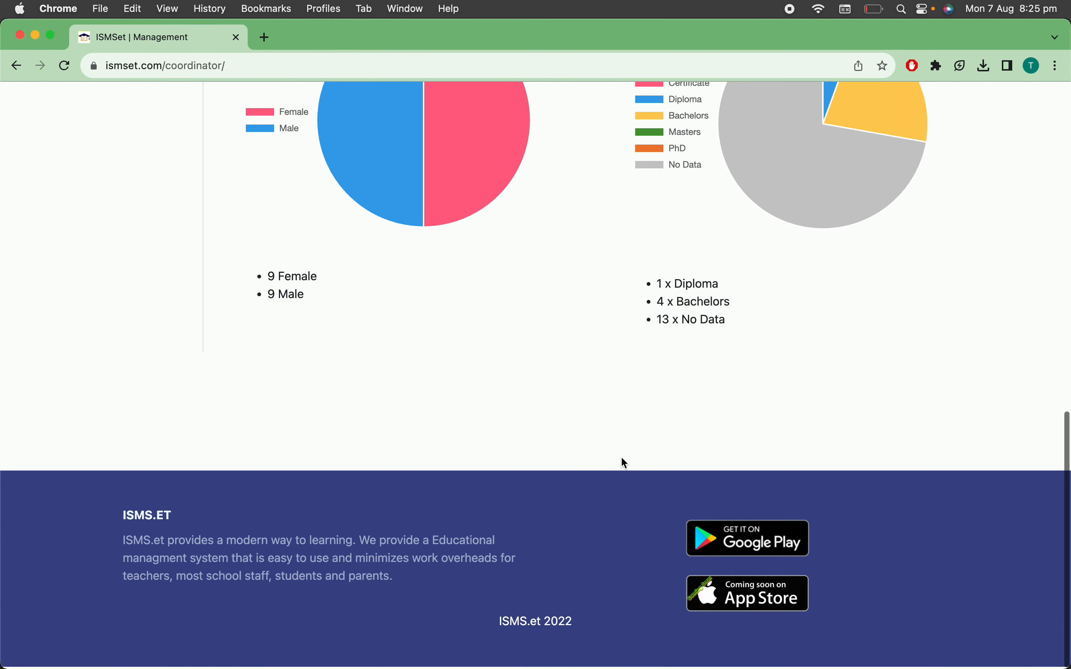
pyautogui.scroll(15, 624, 463)
pyautogui.scroll(-7, 624, 462)
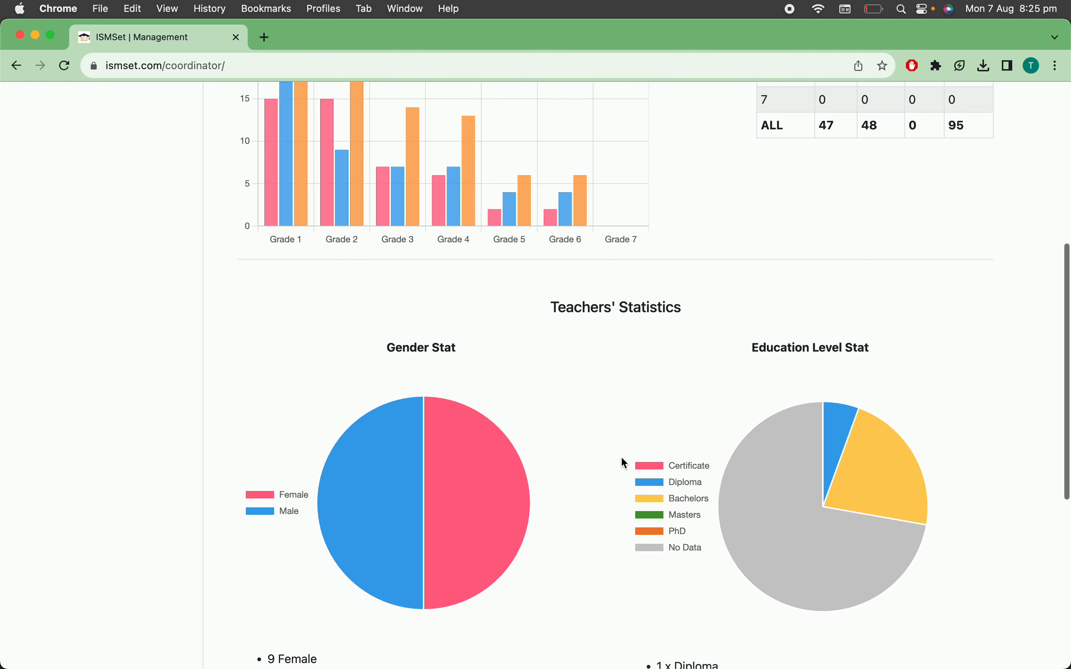
pyautogui.scroll(1, 622, 458)
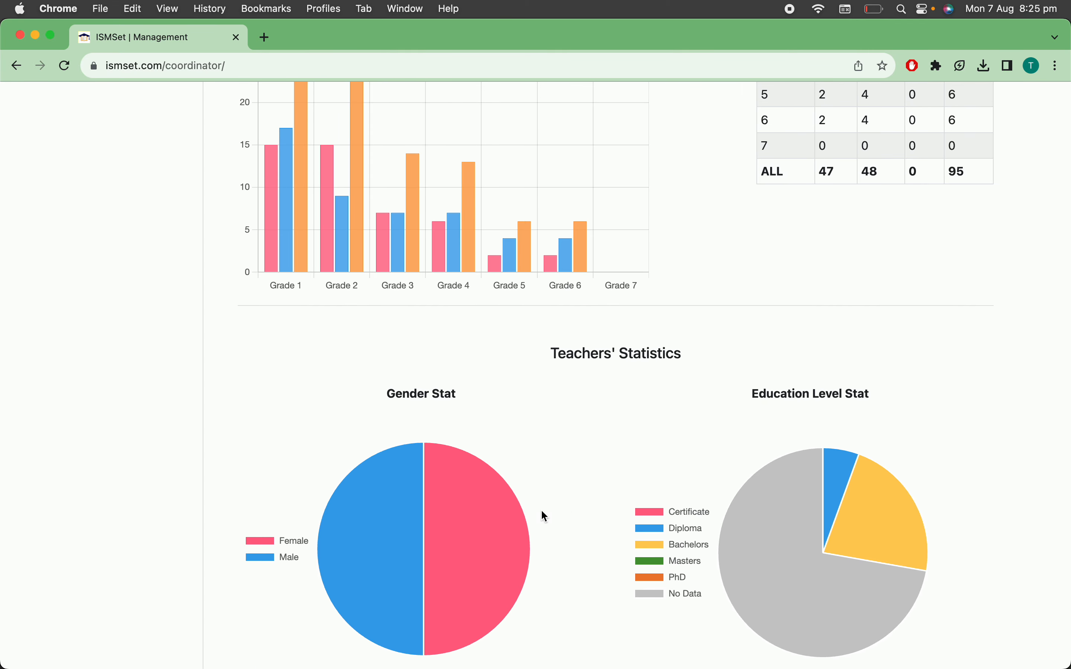
pyautogui.scroll(1, 596, 441)
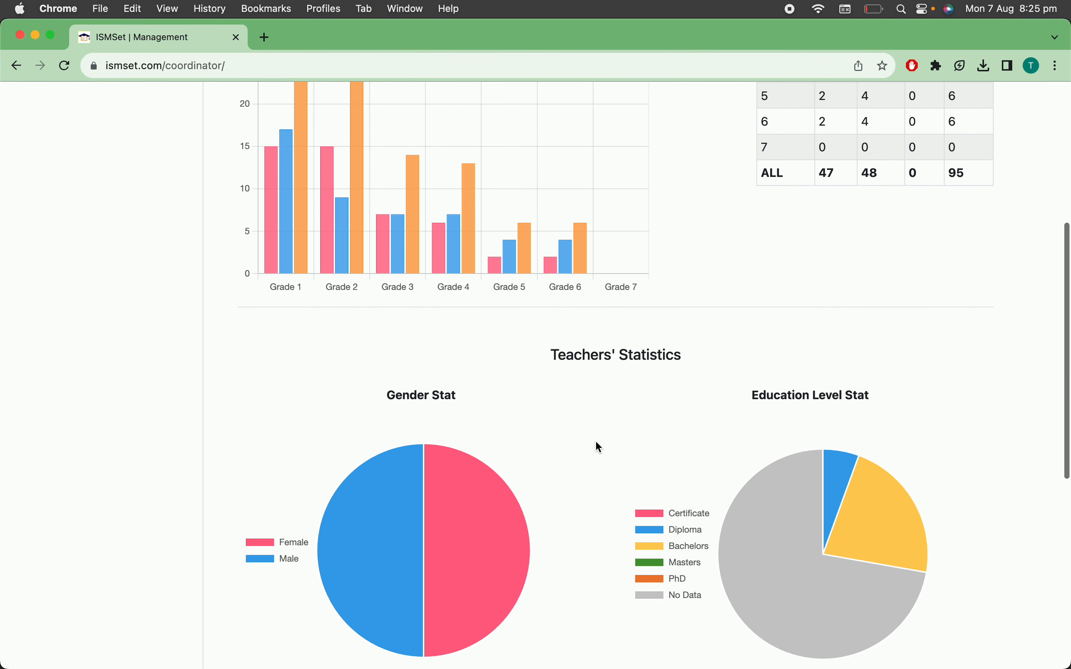
pyautogui.scroll(1, 596, 443)
pyautogui.scroll(-3, 596, 442)
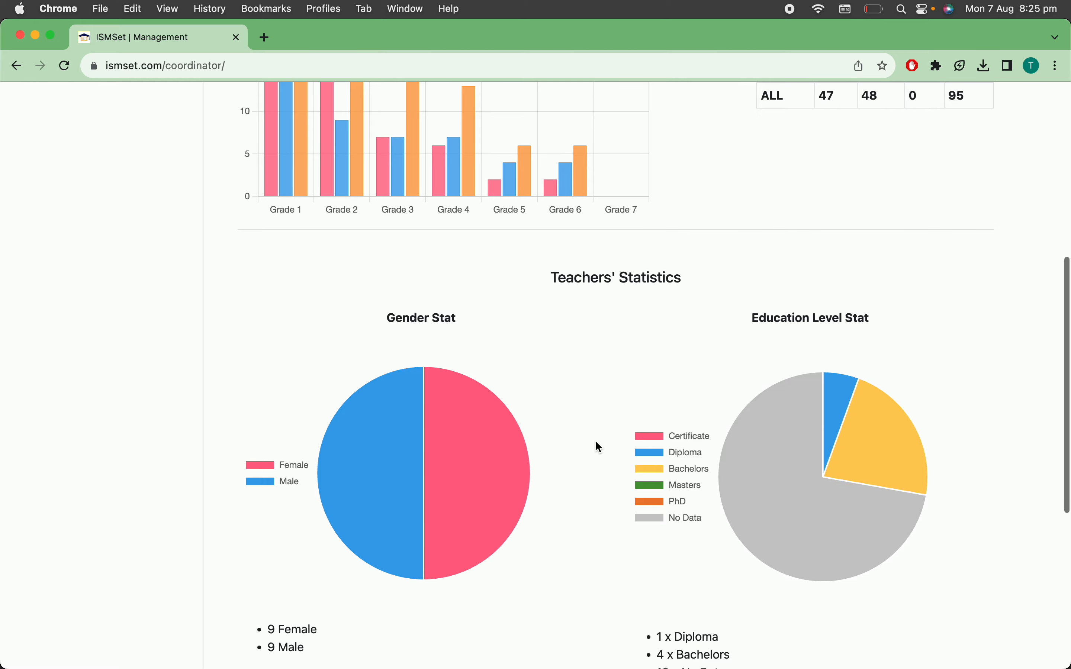
pyautogui.scroll(9, 598, 447)
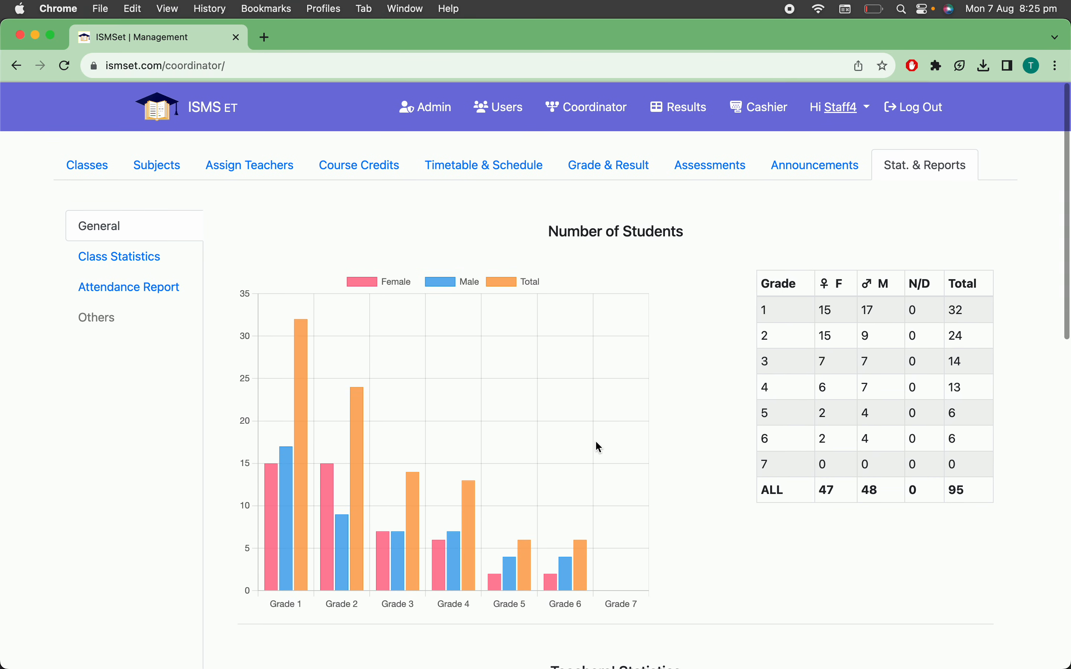
# Show the class statistics for Grade 1, Section A, in Quarter Two
pyautogui.click(109, 267)
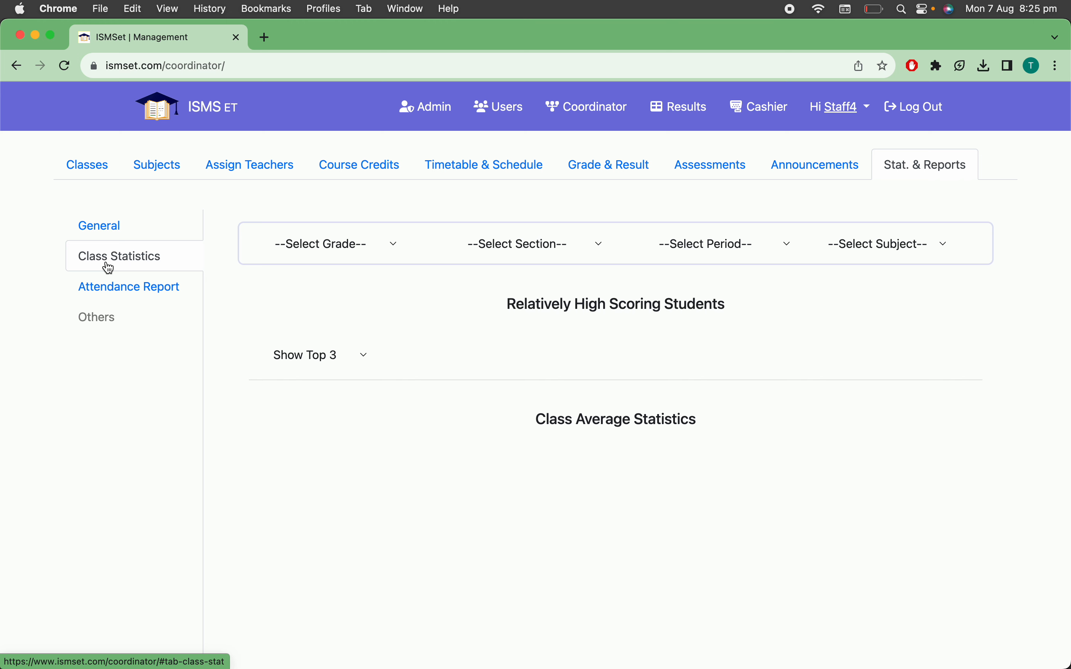
pyautogui.click(340, 256)
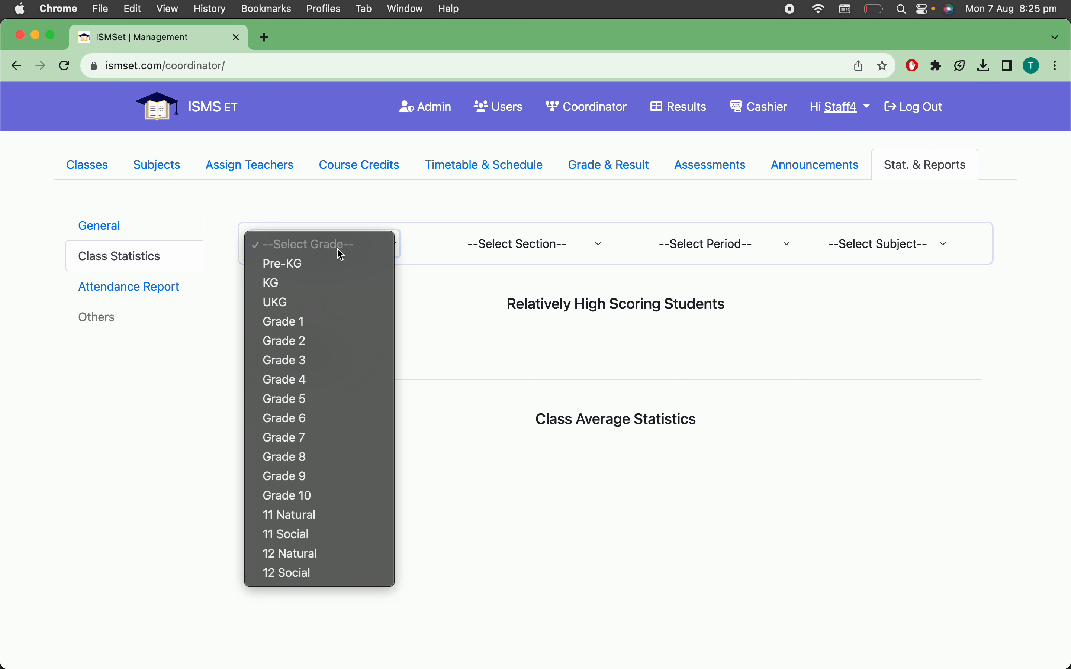
pyautogui.click(343, 323)
pyautogui.click(512, 248)
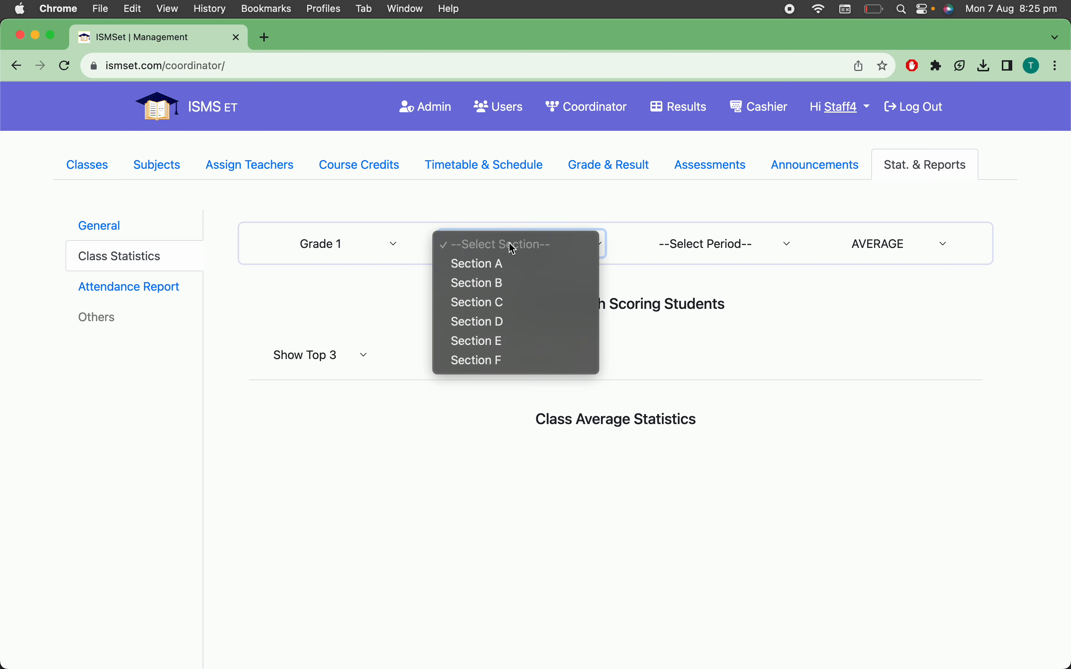
pyautogui.click(512, 267)
pyautogui.click(706, 245)
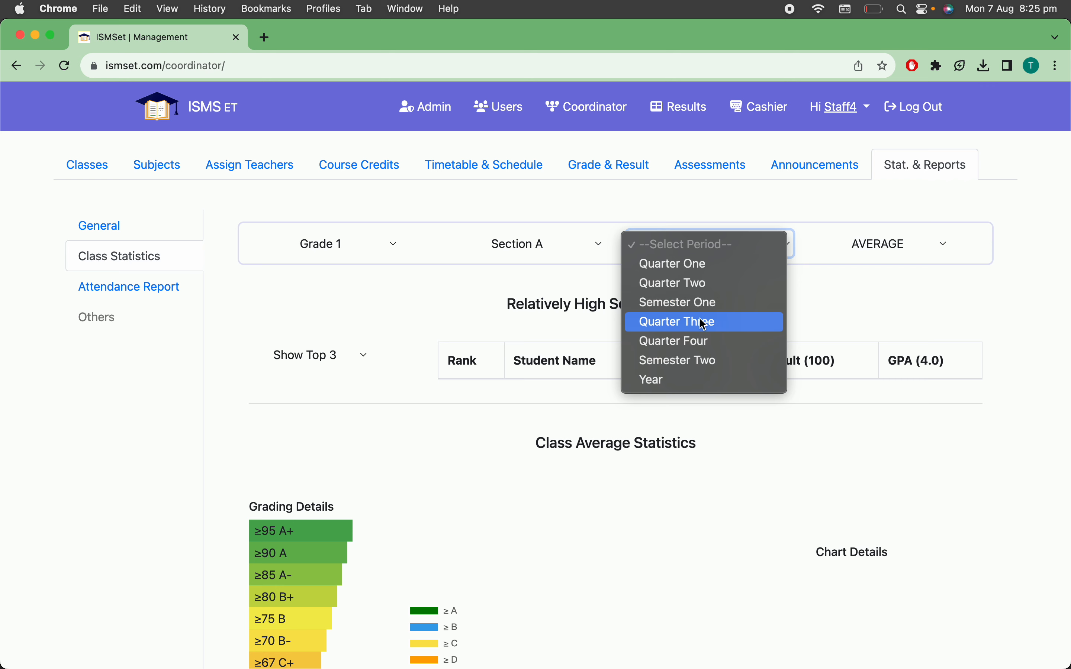
pyautogui.click(710, 291)
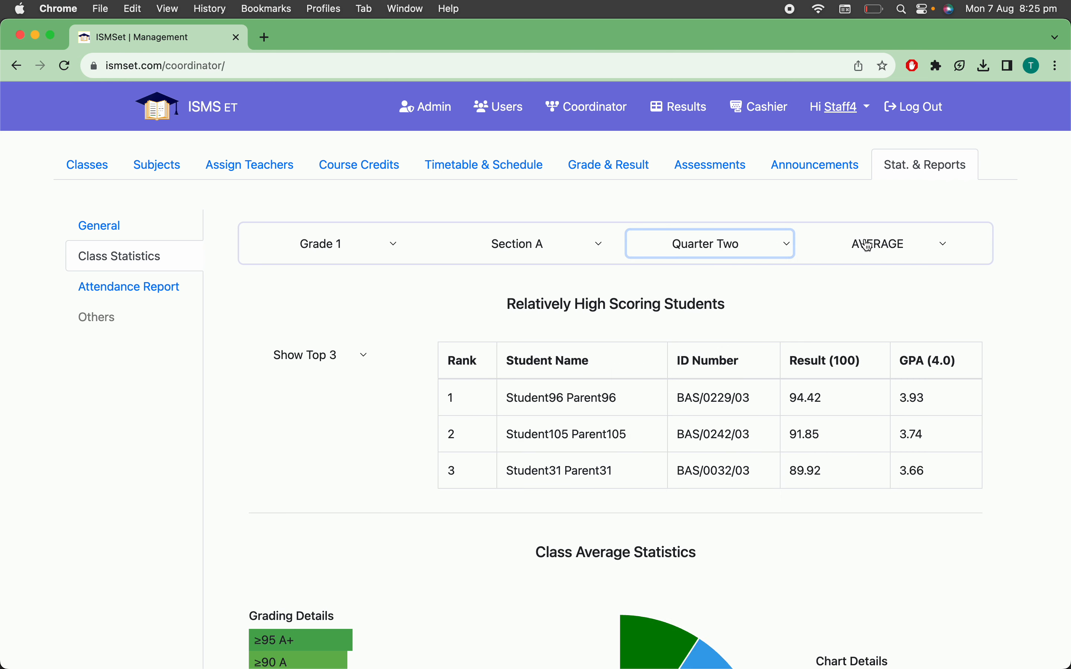
# Examine the top three students' results and the grade distribution in the Quarter Two class average chart
pyautogui.scroll(-3, 868, 272)
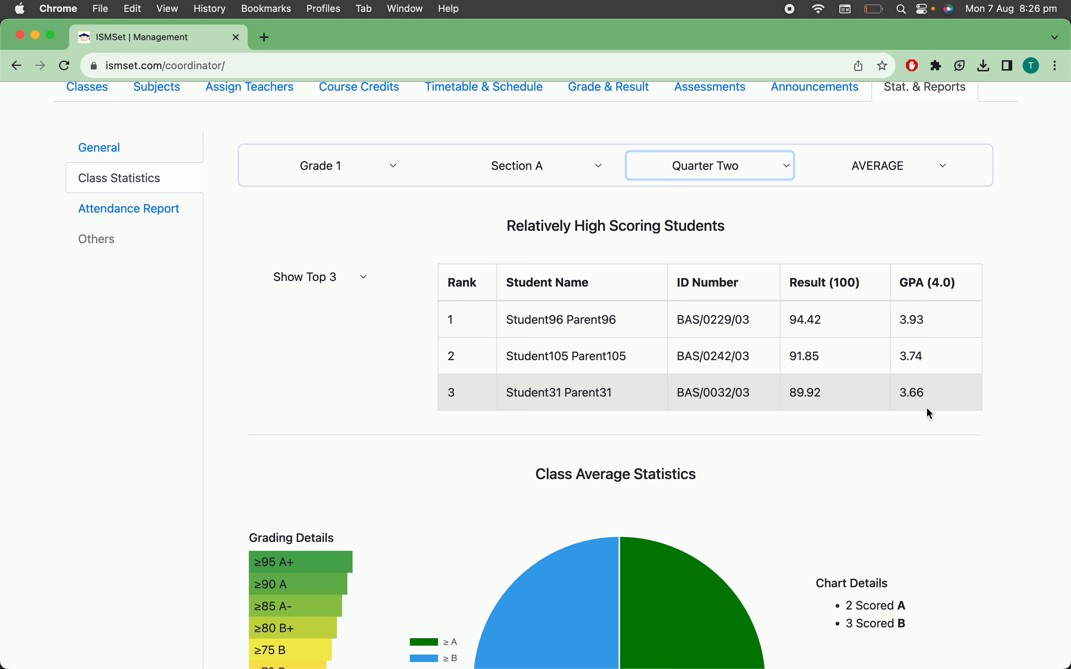
pyautogui.scroll(-3, 925, 445)
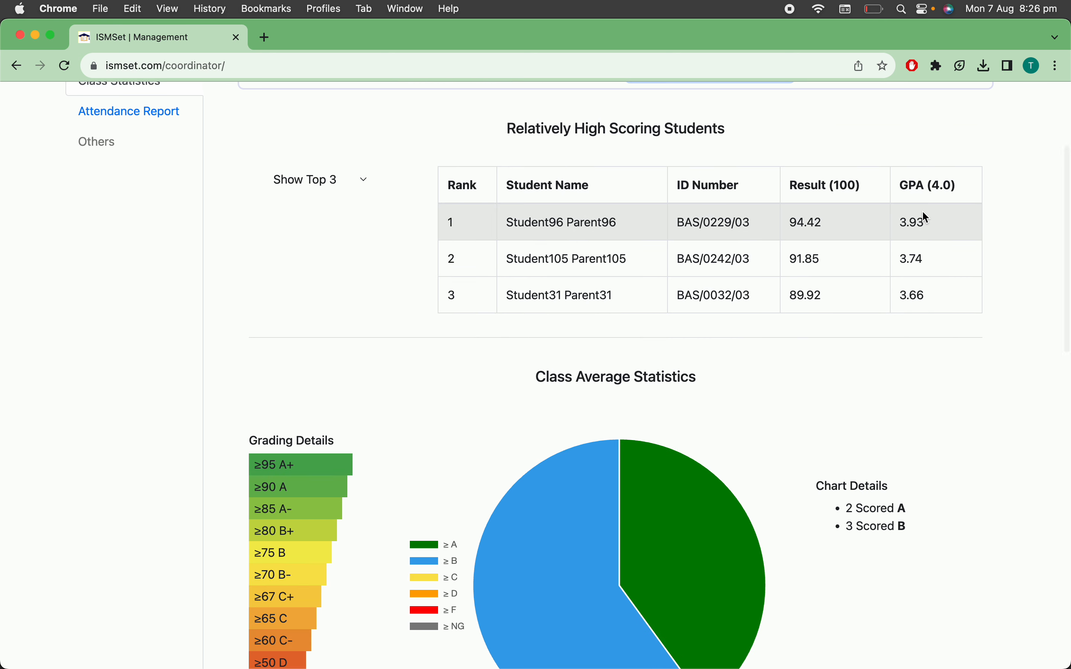
pyautogui.scroll(-5, 931, 303)
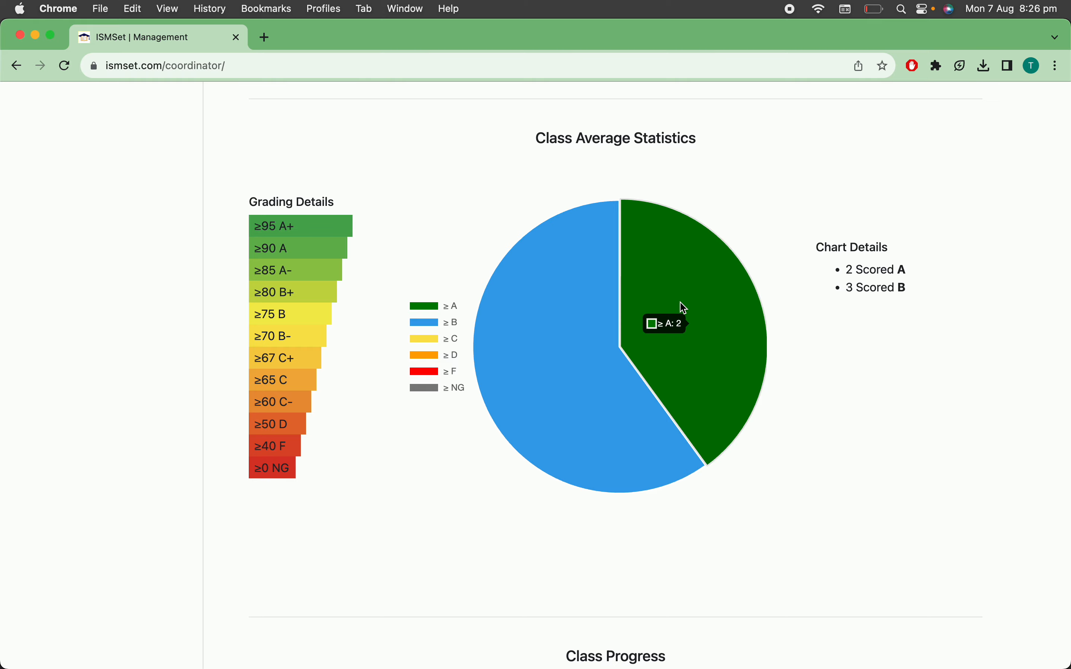
pyautogui.scroll(10, 685, 308)
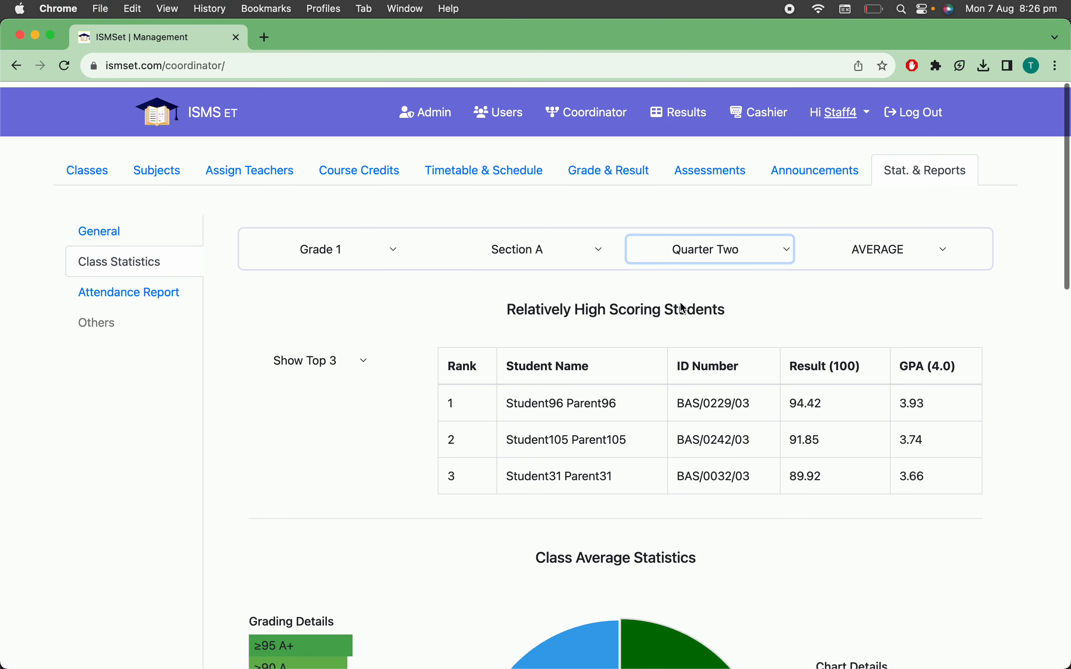
pyautogui.scroll(-6, 680, 301)
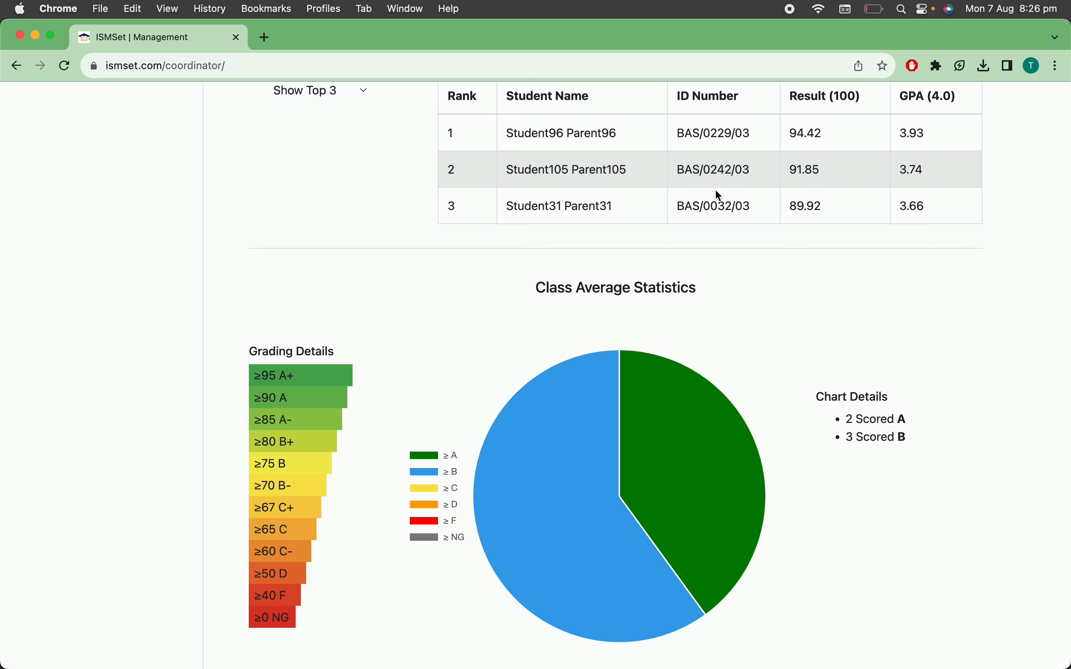
pyautogui.moveTo(526, 542)
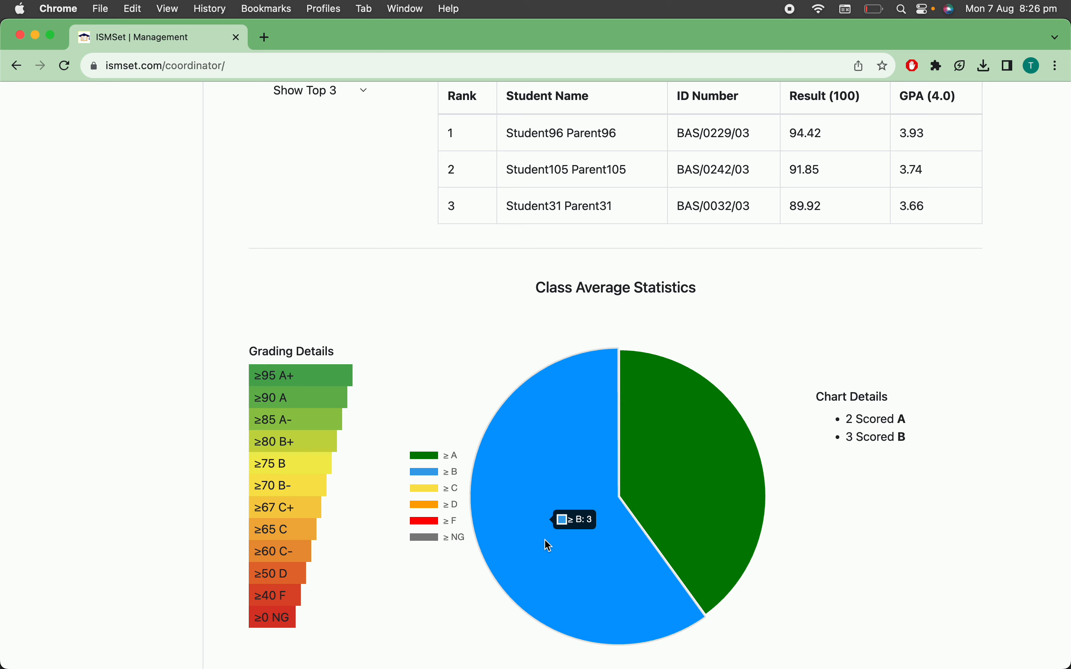
# Expand the list of relatively high scoring students to show the top 5
pyautogui.scroll(5, 549, 546)
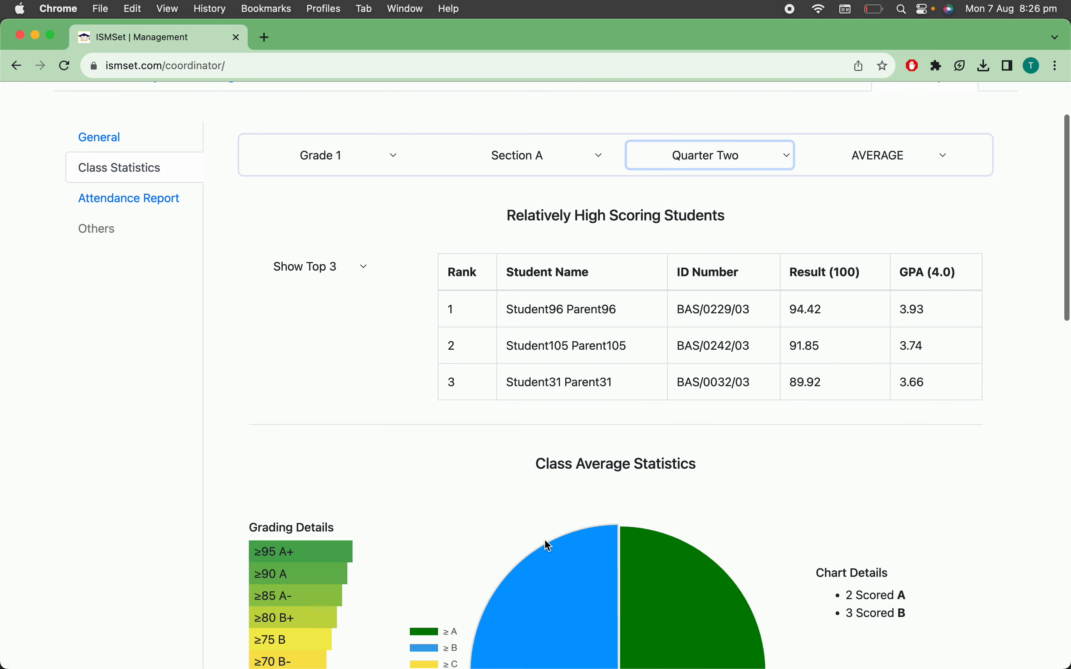
pyautogui.click(351, 277)
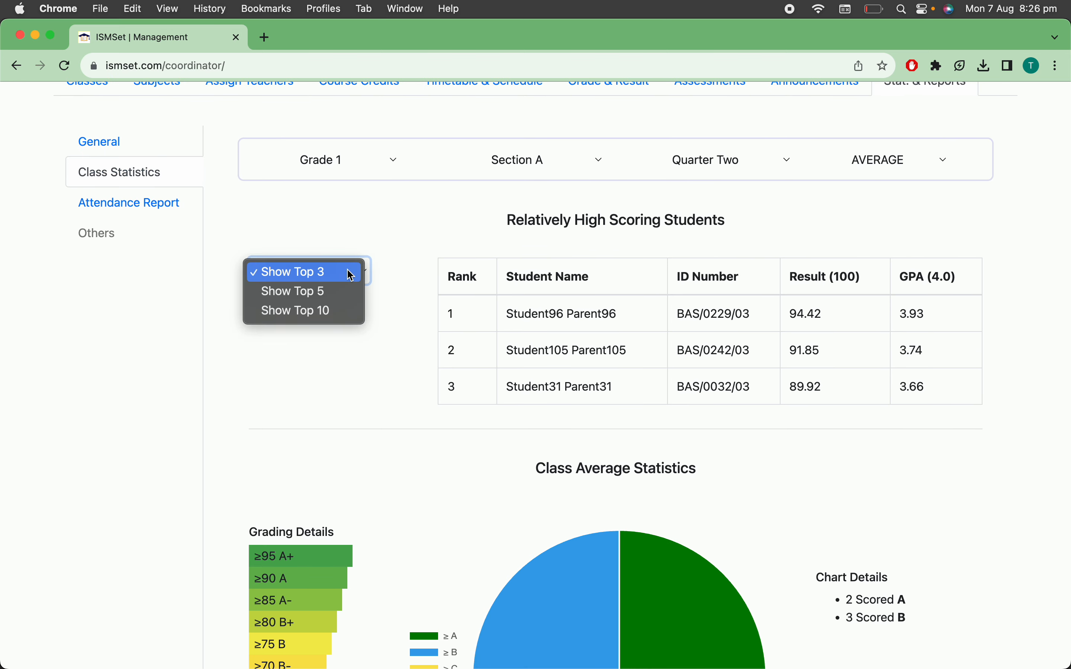
pyautogui.click(346, 295)
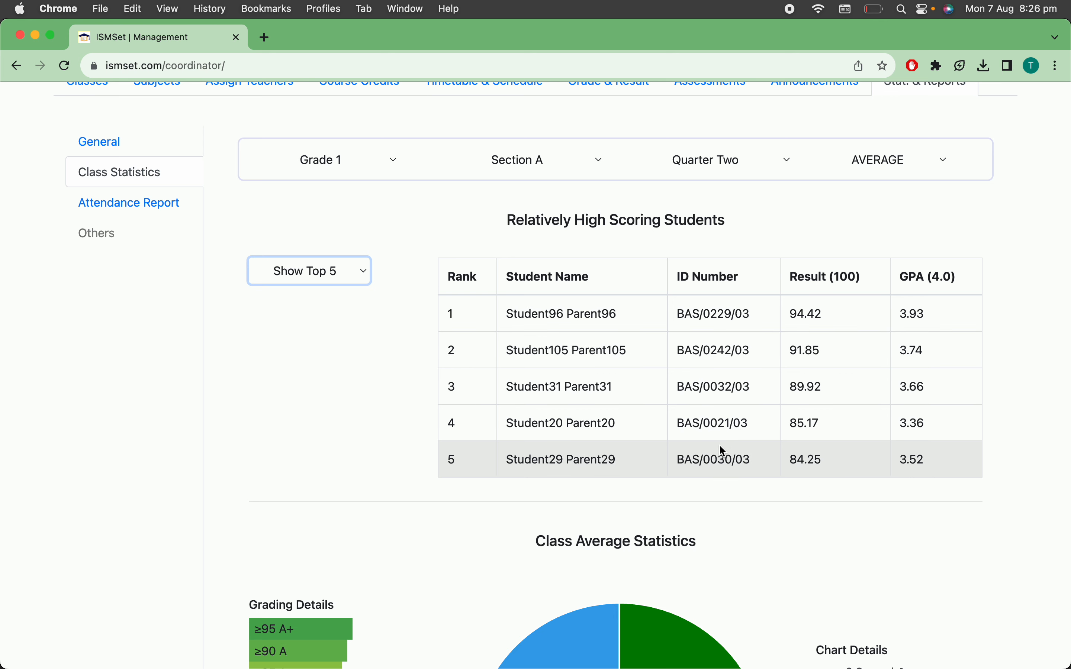
# Review the five listed students, the class average pie chart and the start of the class progress section
pyautogui.scroll(-1, 722, 451)
pyautogui.scroll(-10, 721, 448)
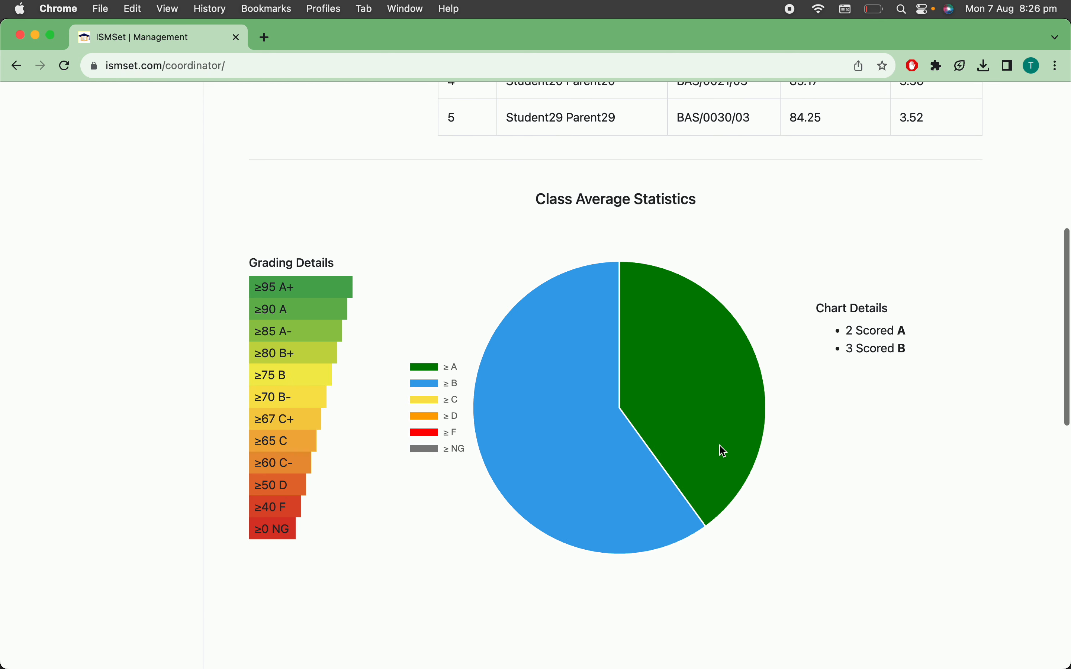
pyautogui.scroll(-1, 702, 613)
pyautogui.scroll(1, 702, 613)
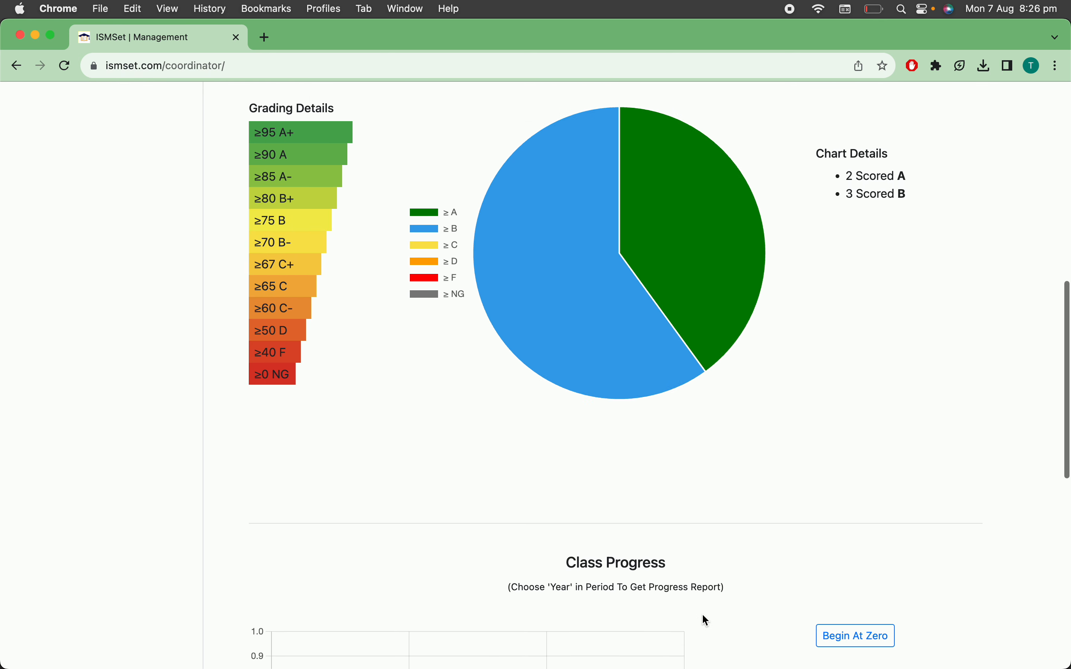
pyautogui.moveTo(548, 247)
pyautogui.scroll(5, 546, 246)
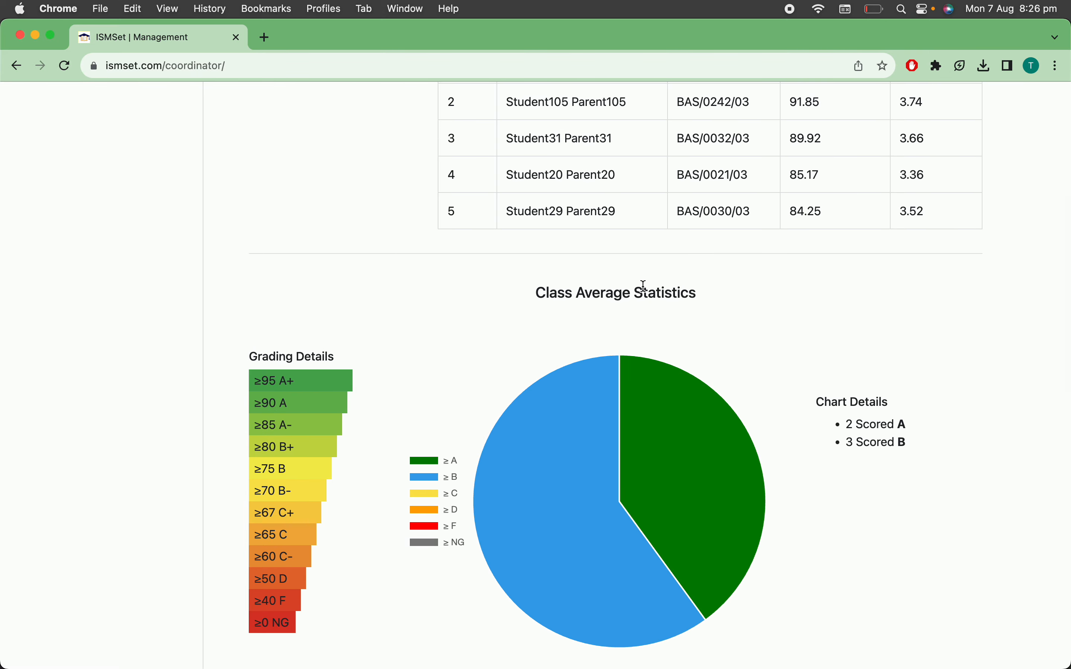
pyautogui.scroll(-12, 642, 286)
# Show the class statistics for the subject Amharic
pyautogui.scroll(15, 642, 286)
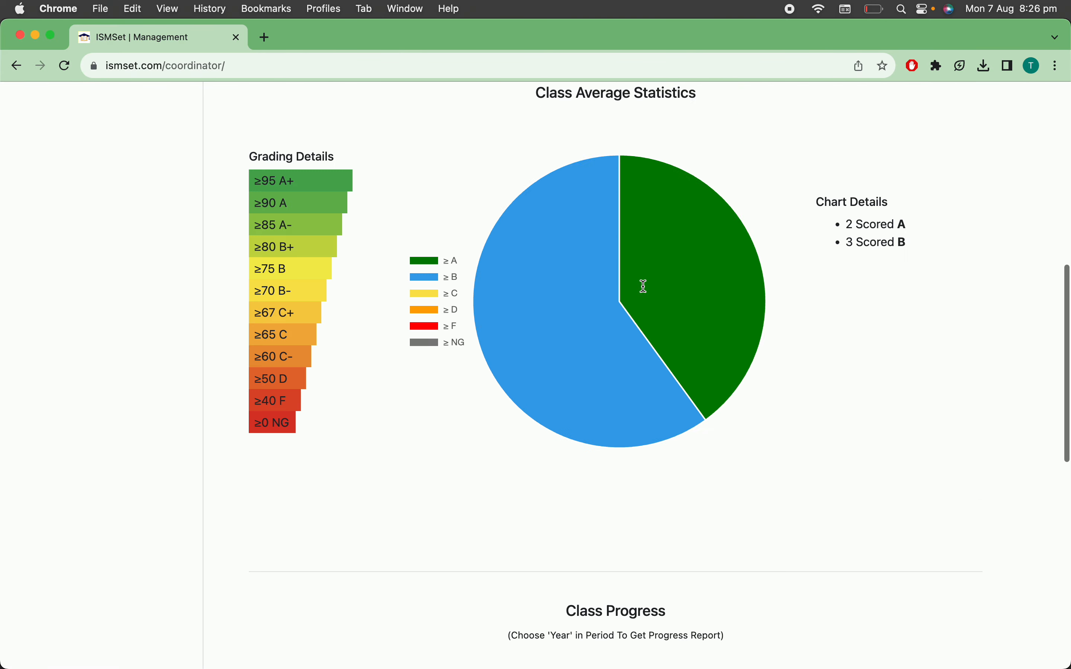
pyautogui.click(885, 258)
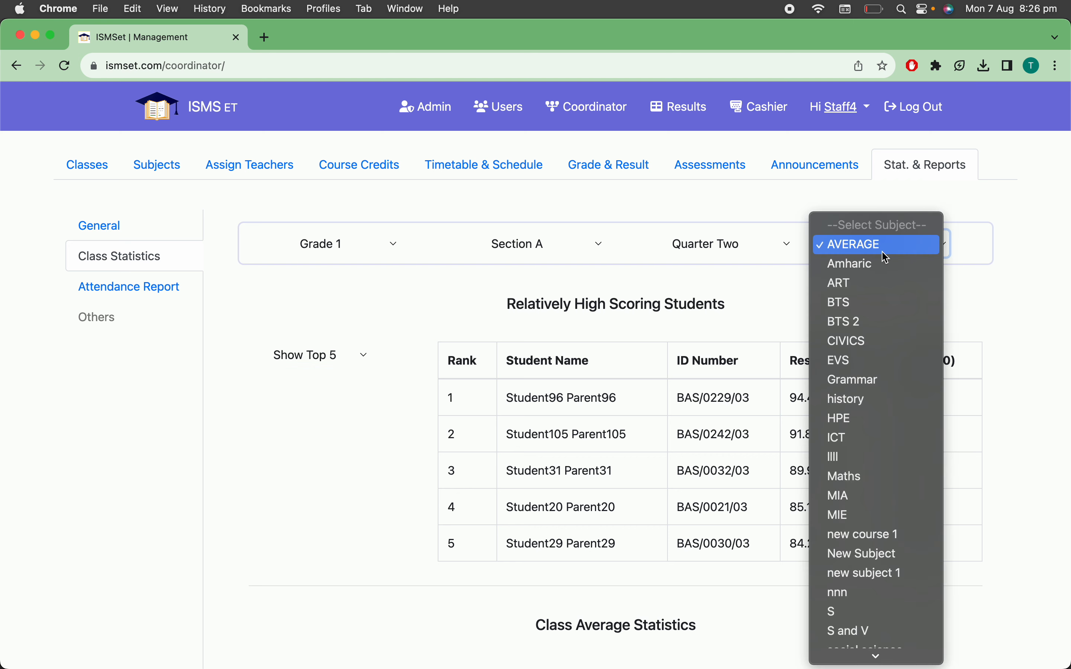
pyautogui.click(886, 265)
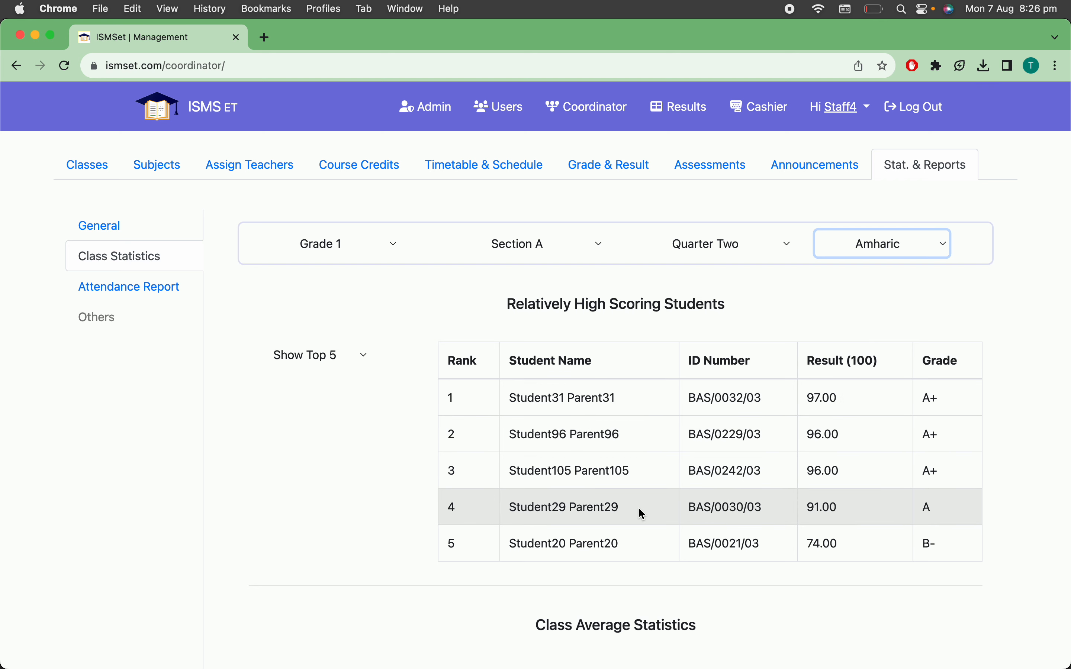
# Examine the Amharic student ranking, the grade shares in the pie chart and the class progress section
pyautogui.scroll(-7, 640, 509)
pyautogui.scroll(-2, 643, 514)
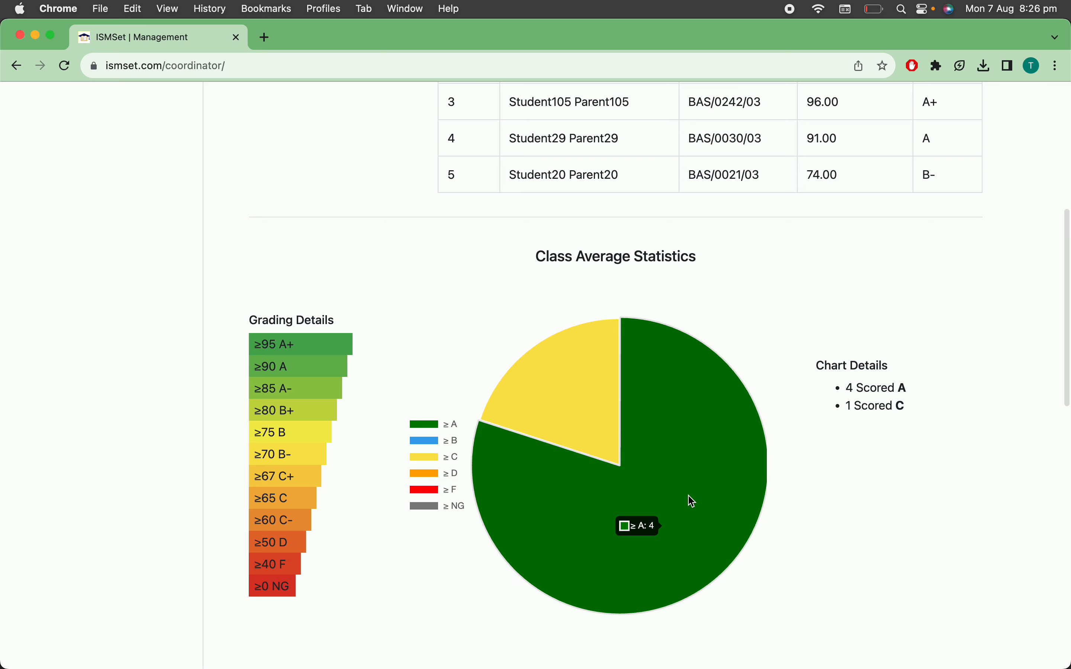
pyautogui.moveTo(562, 435)
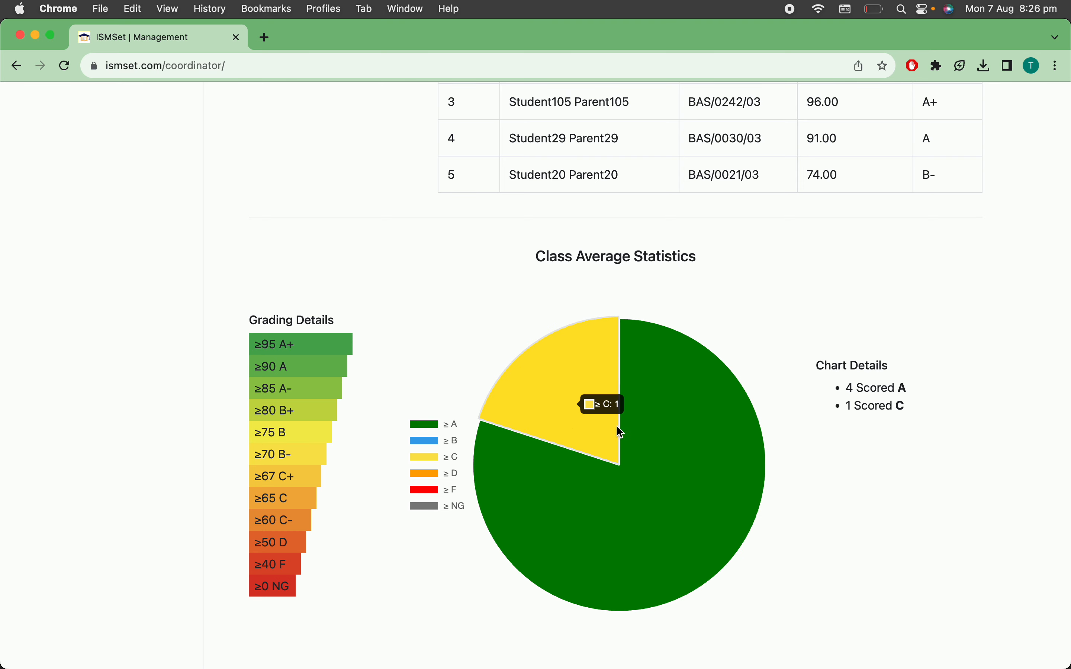
pyautogui.moveTo(687, 458)
pyautogui.scroll(-7, 689, 461)
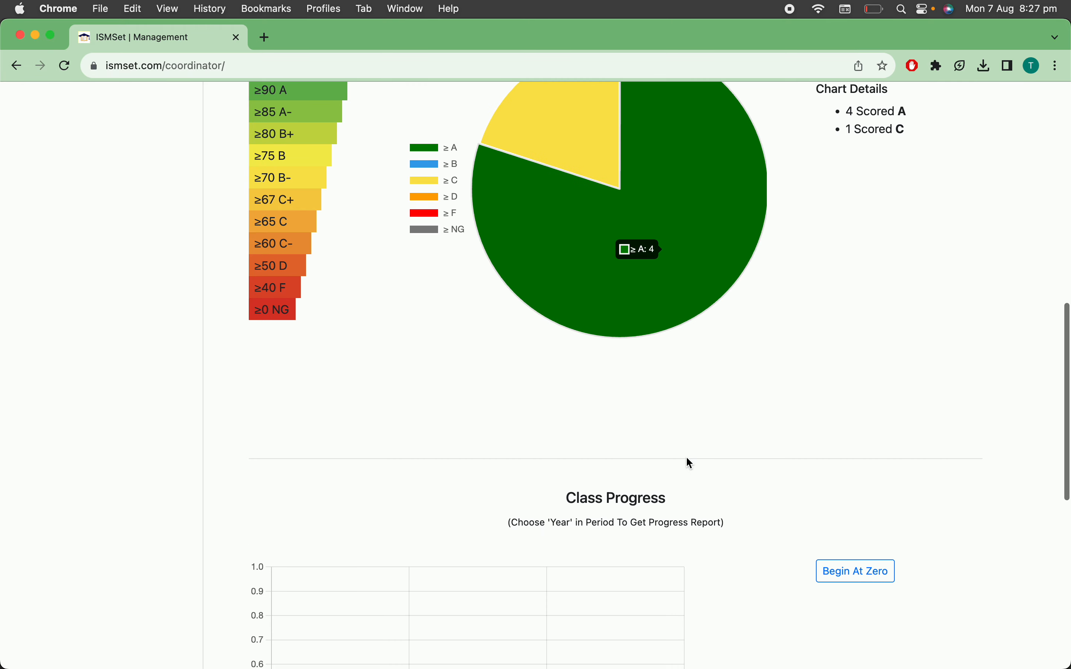
pyautogui.scroll(1, 684, 328)
pyautogui.scroll(8, 686, 281)
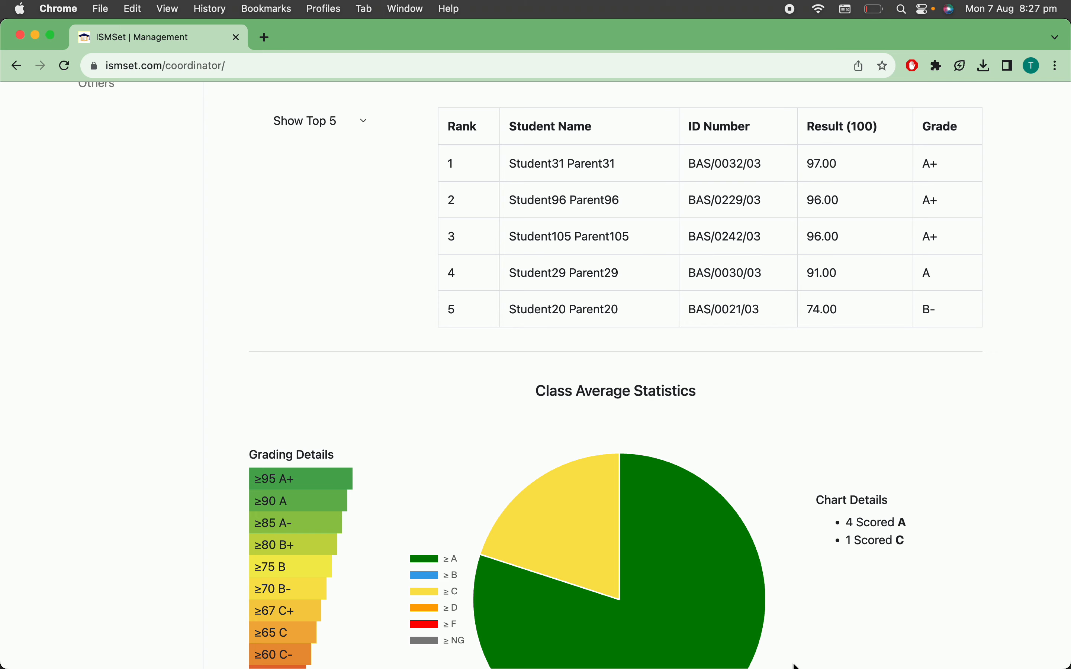
pyautogui.scroll(-12, 795, 665)
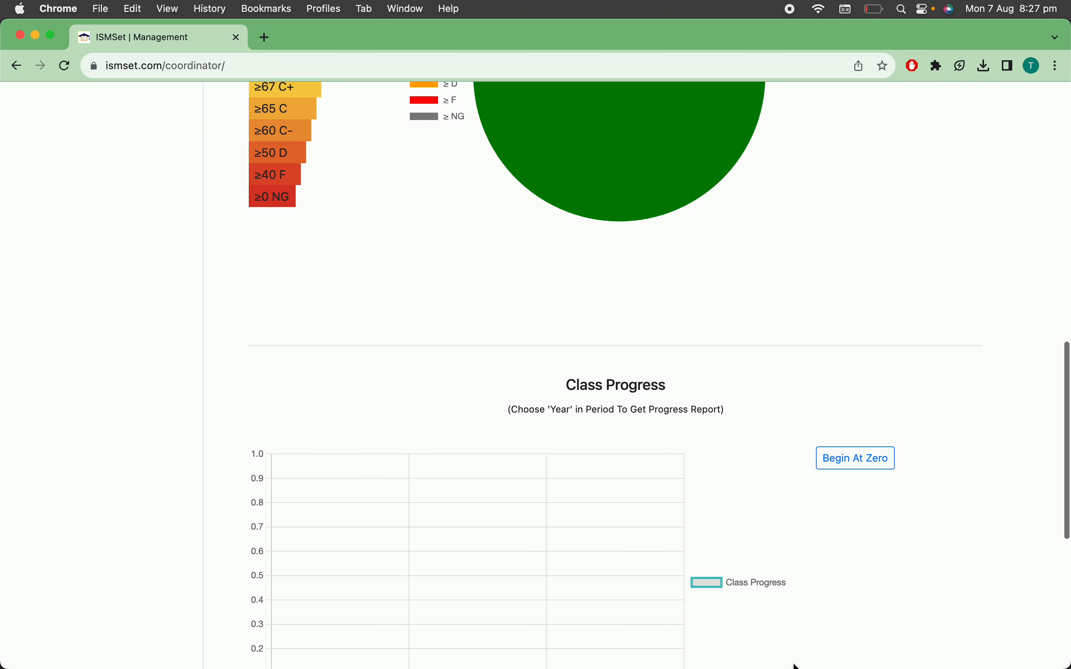
pyautogui.scroll(4, 796, 665)
pyautogui.scroll(-2, 796, 665)
pyautogui.scroll(7, 795, 665)
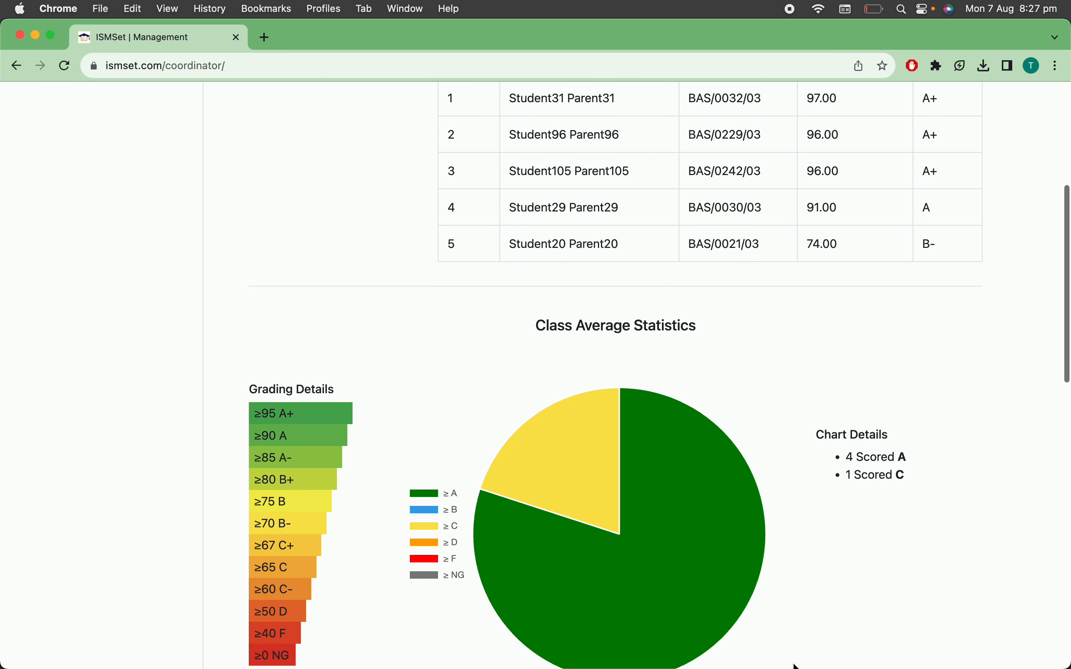
pyautogui.scroll(3, 796, 665)
pyautogui.scroll(-9, 795, 665)
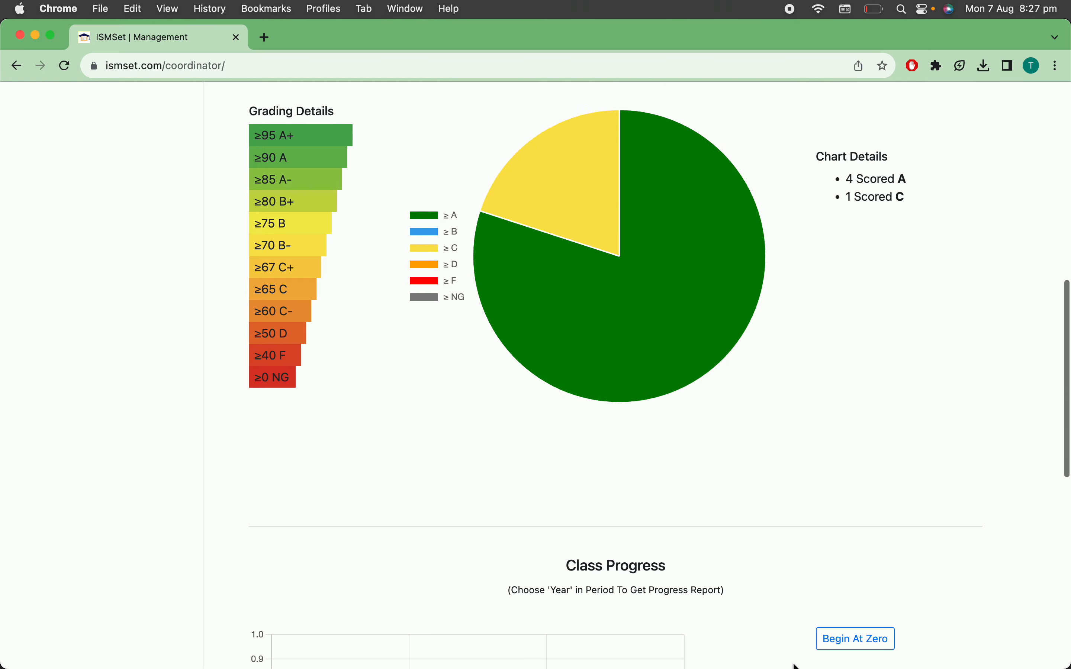
pyautogui.scroll(-2, 794, 667)
# Show the class's AVERAGE statistics for the whole Year and limit the high scoring list to the top 3 students
pyautogui.scroll(15, 793, 667)
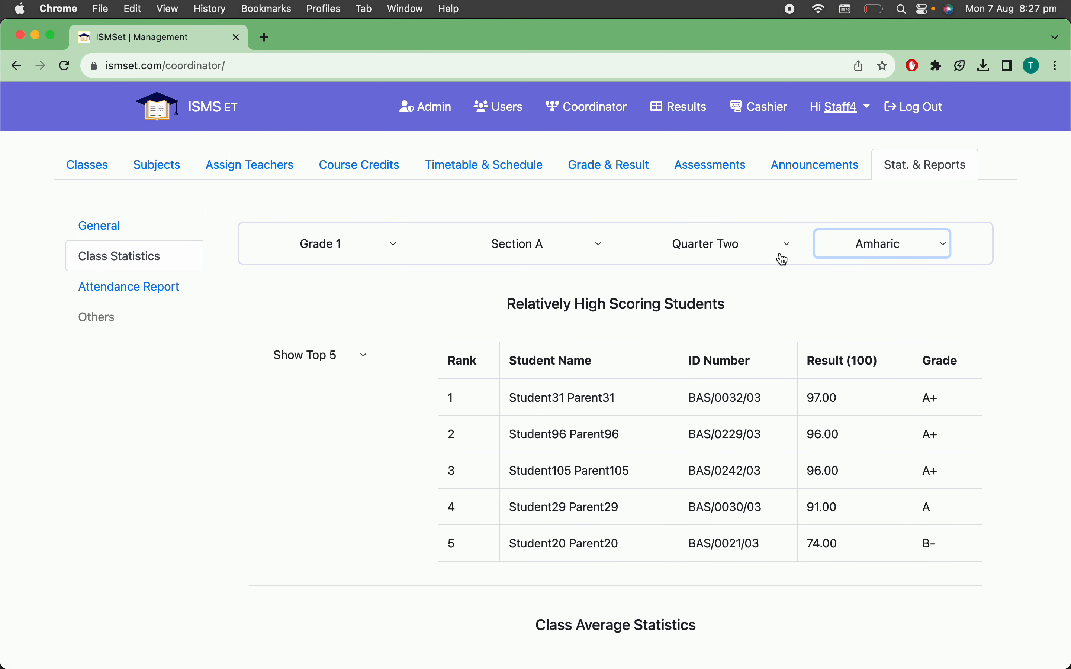
pyautogui.click(774, 251)
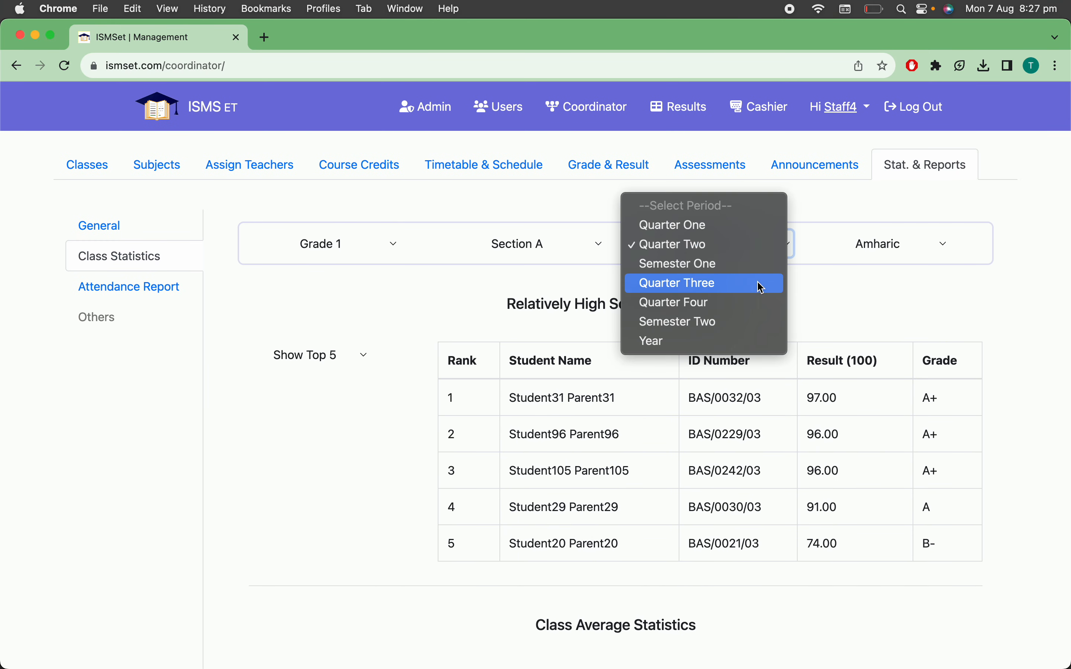
pyautogui.click(747, 343)
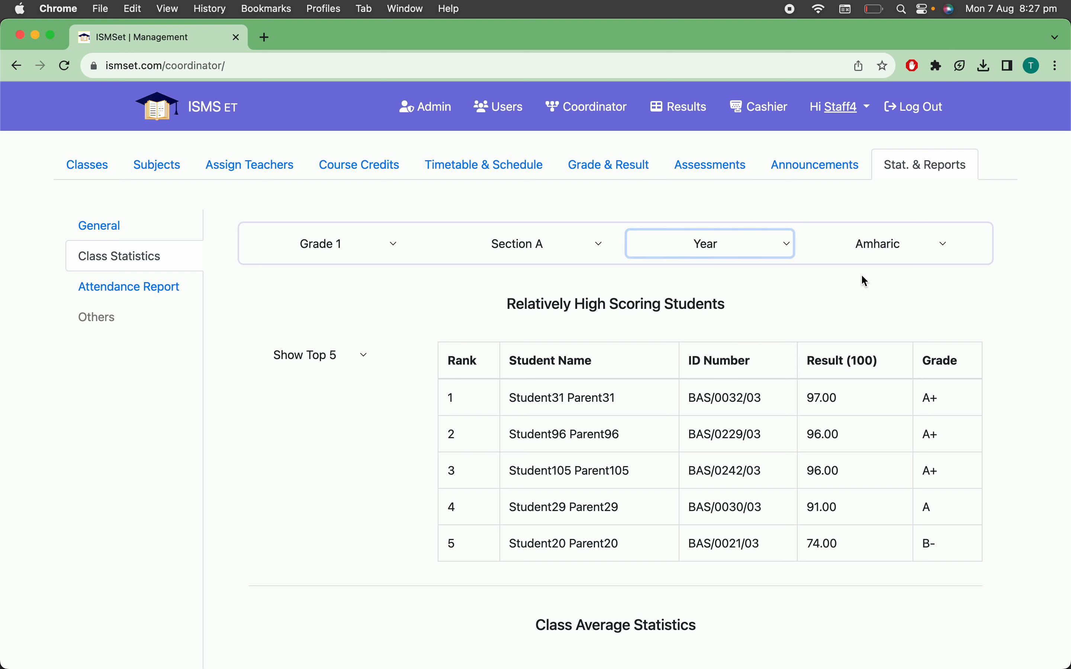
pyautogui.click(897, 252)
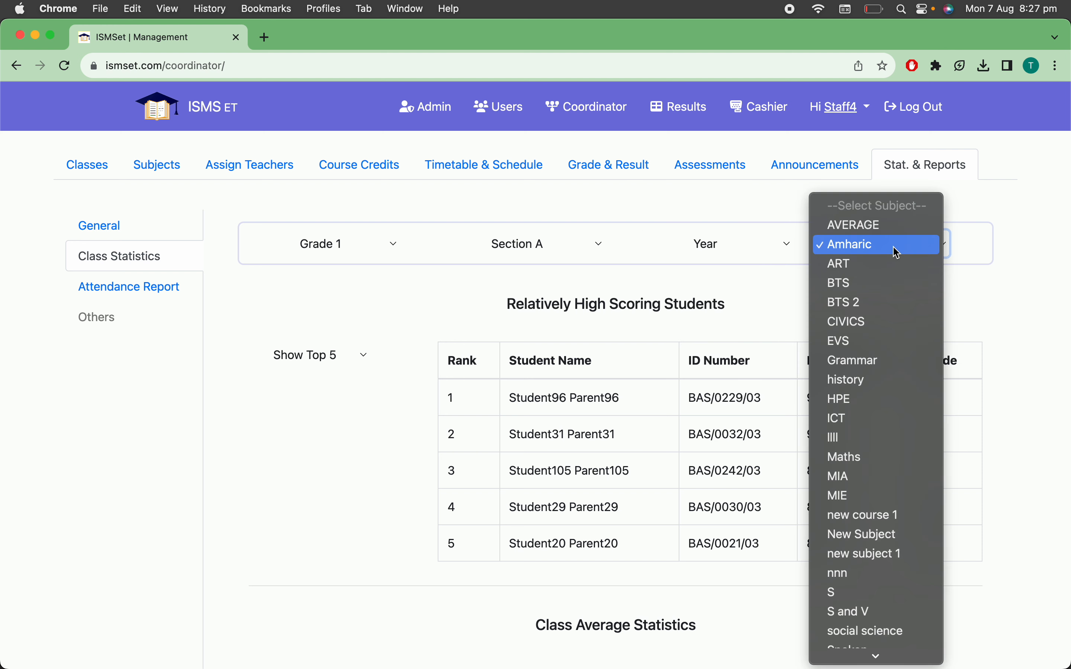
pyautogui.click(893, 228)
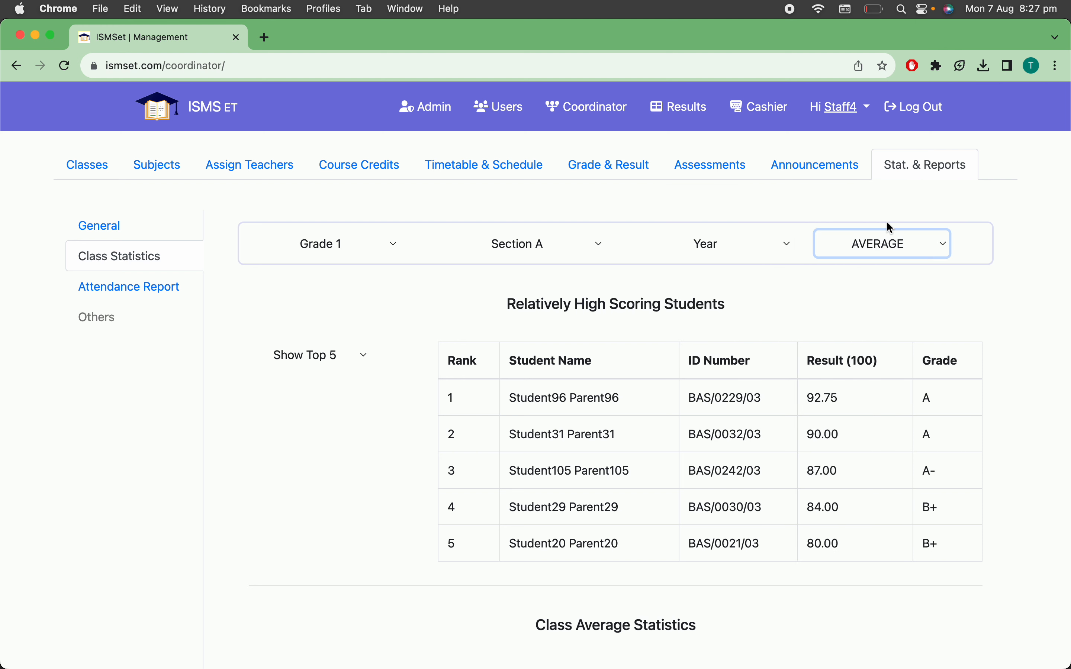
pyautogui.click(348, 364)
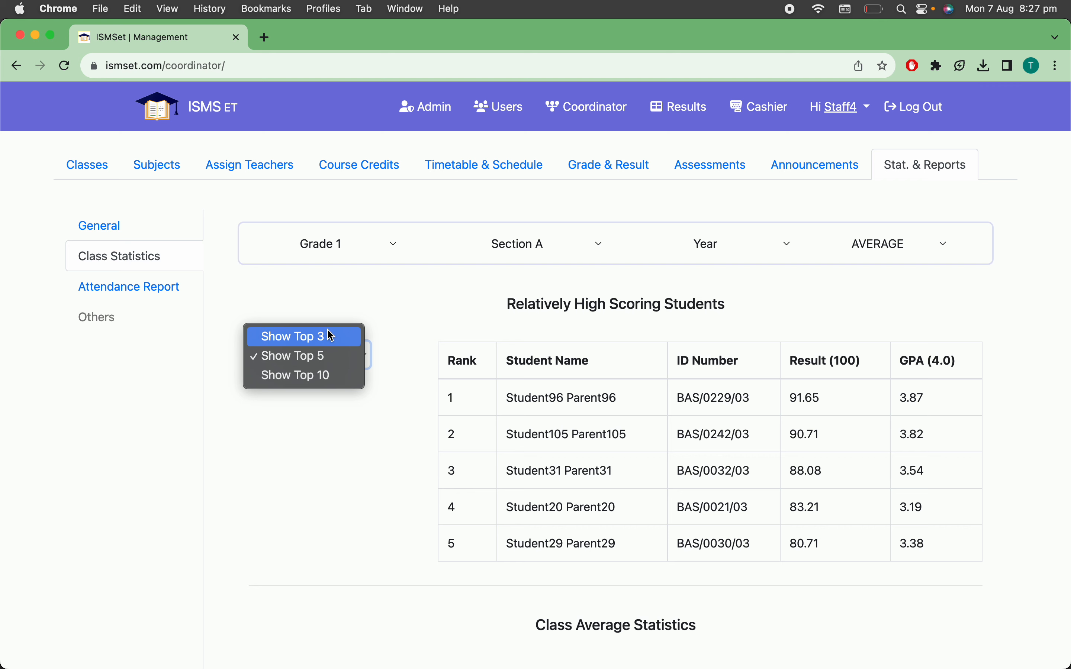
pyautogui.click(336, 337)
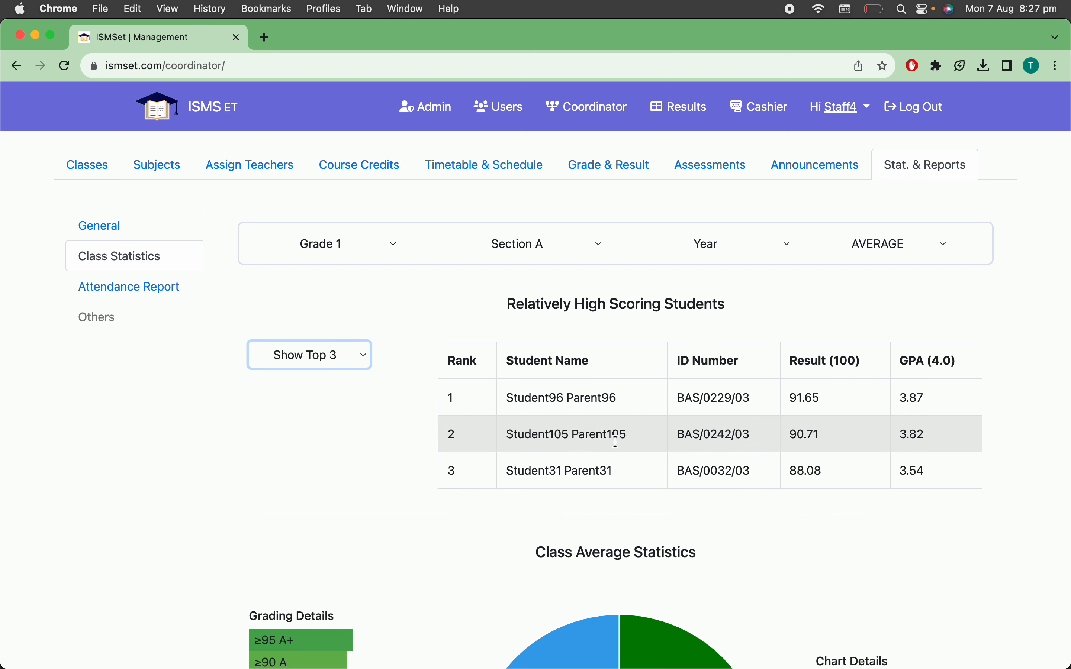
# Examine the yearly class average pie chart and the class progress line across the four quarters
pyautogui.scroll(-3, 624, 463)
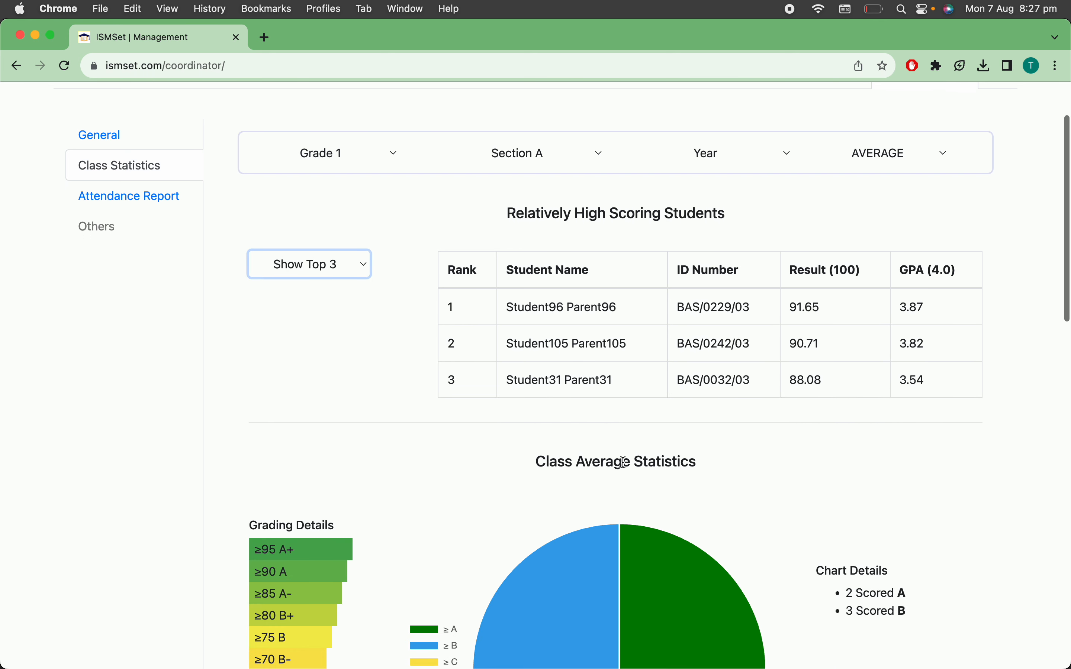
pyautogui.scroll(1, 623, 462)
pyautogui.scroll(-5, 623, 463)
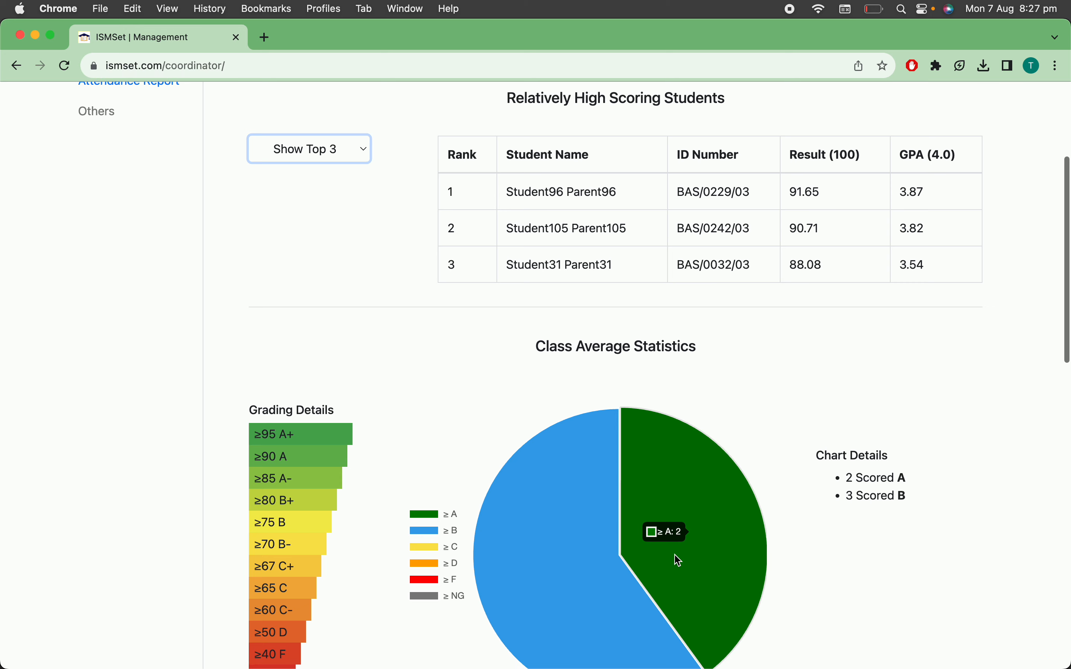
pyautogui.scroll(-2, 546, 584)
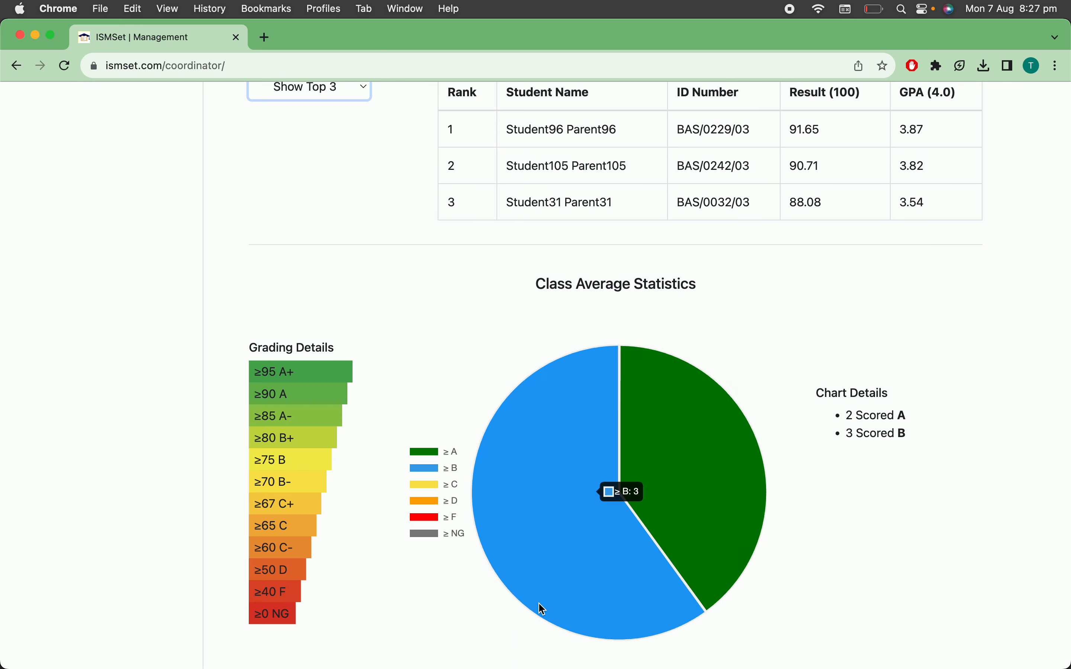
pyautogui.scroll(-10, 540, 607)
pyautogui.scroll(-3, 540, 610)
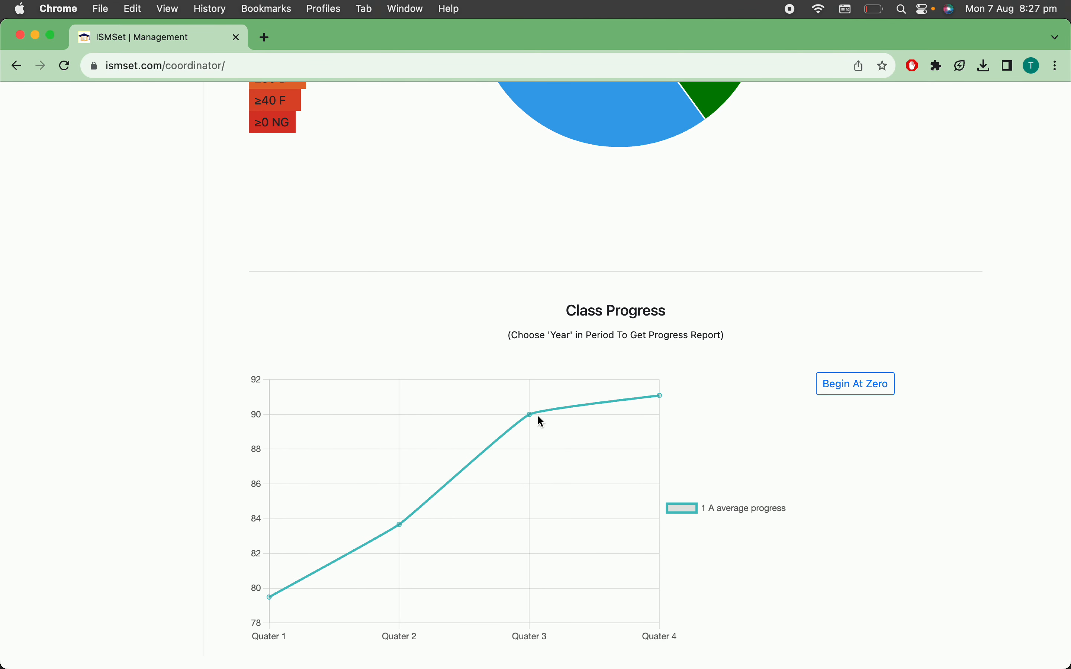
pyautogui.scroll(-5, 704, 382)
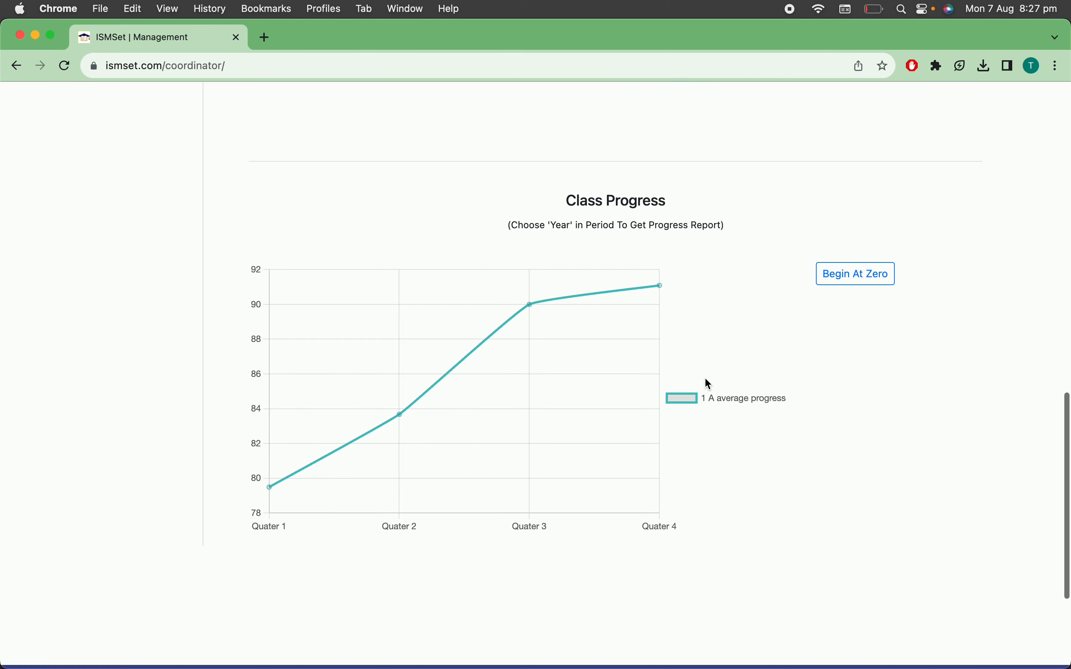
pyautogui.moveTo(271, 409)
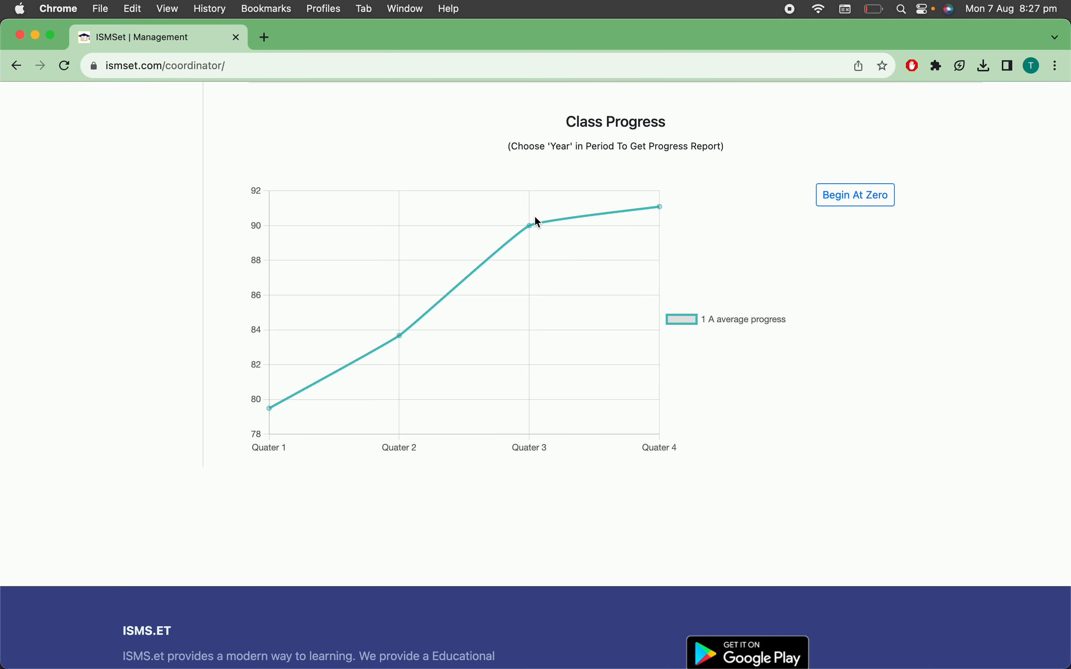
# Read the class's average progress values for the third and fourth quarters on the line chart
pyautogui.moveTo(530, 223)
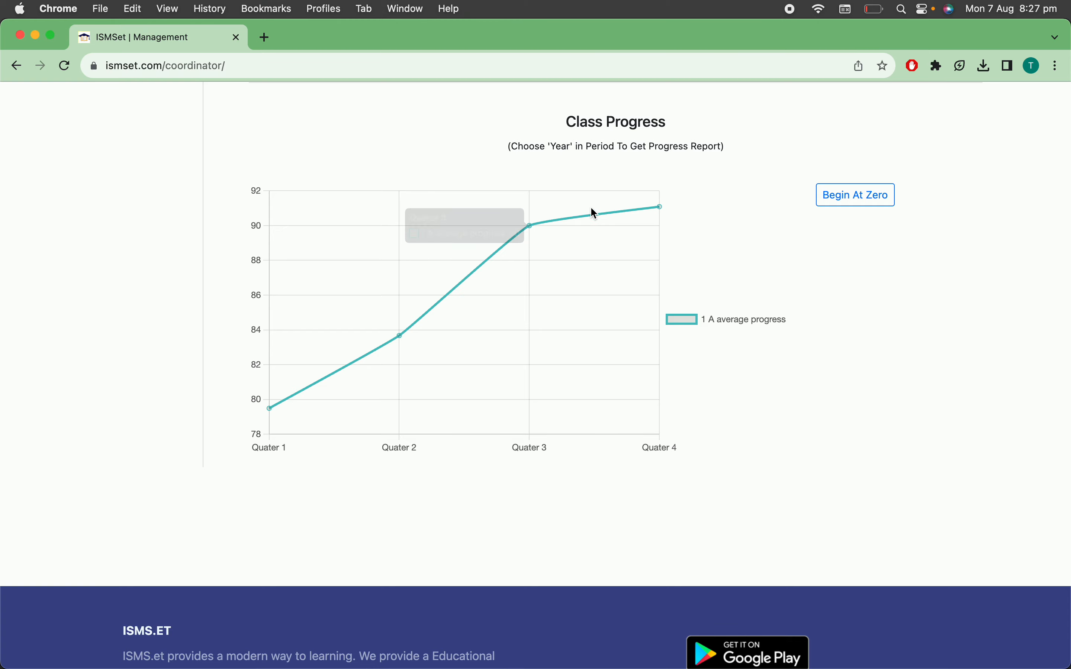
pyautogui.moveTo(660, 207)
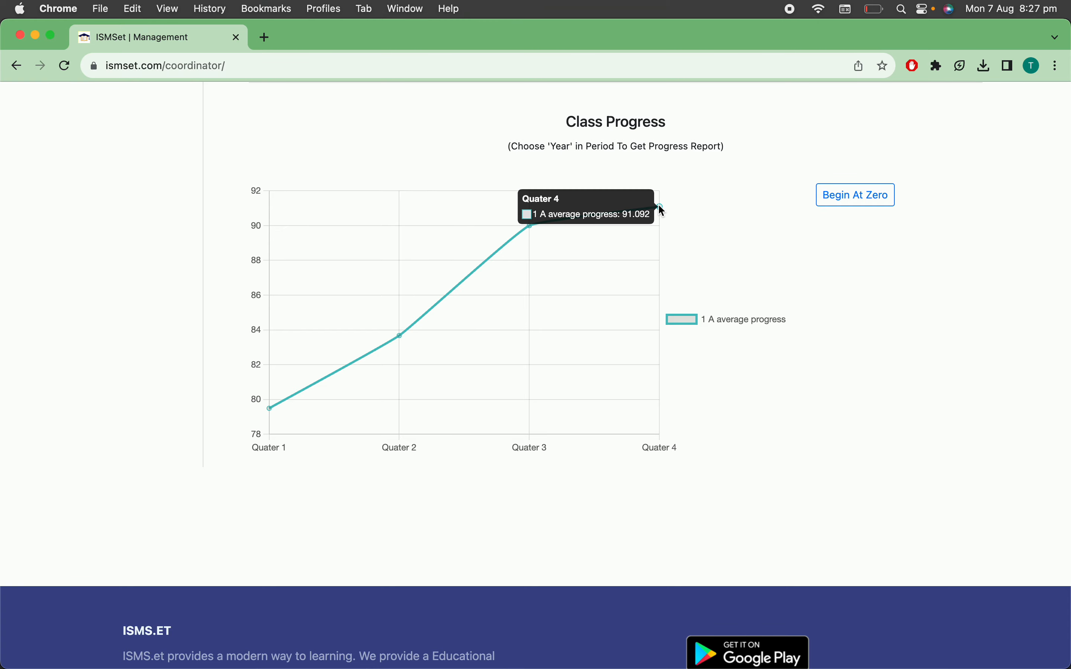
# Show the yearly class statistics for the subject CIVICS
pyautogui.scroll(20, 662, 211)
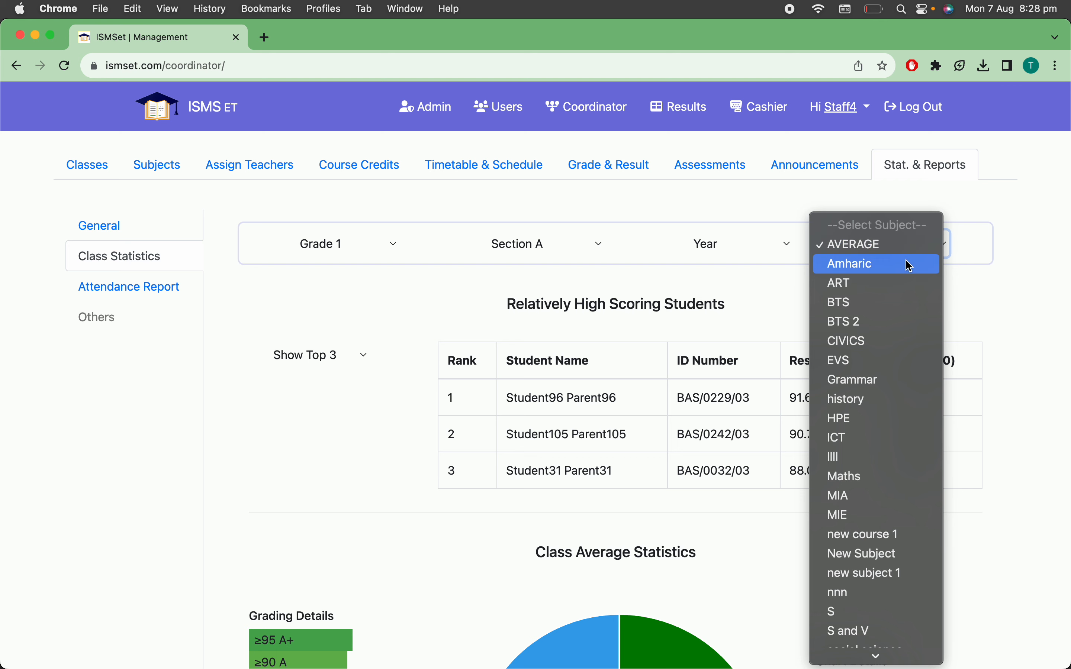
pyautogui.click(895, 340)
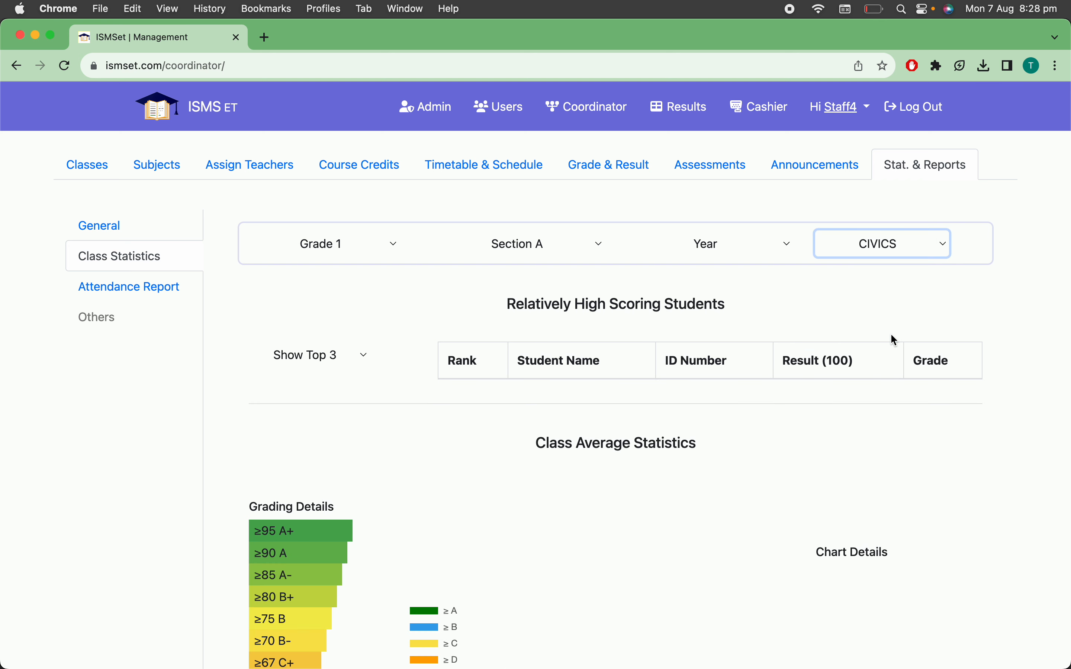
pyautogui.scroll(-2, 891, 339)
pyautogui.scroll(2, 891, 339)
# Show the yearly class statistics for the subject Amharic and review the high scoring students list
pyautogui.click(897, 248)
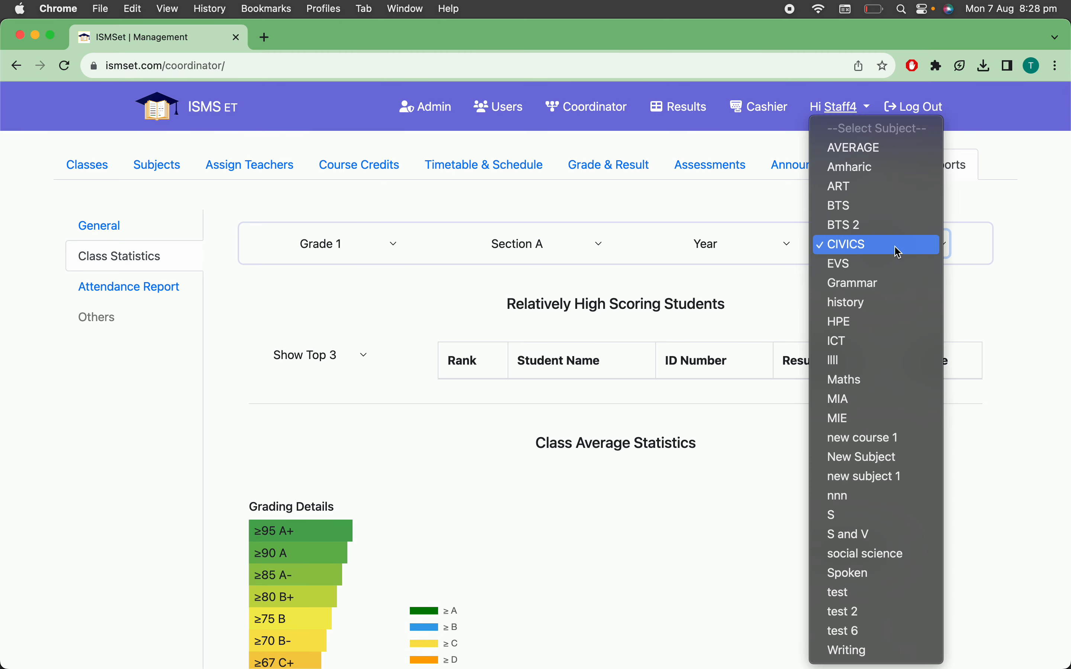
pyautogui.click(868, 170)
pyautogui.scroll(-4, 911, 399)
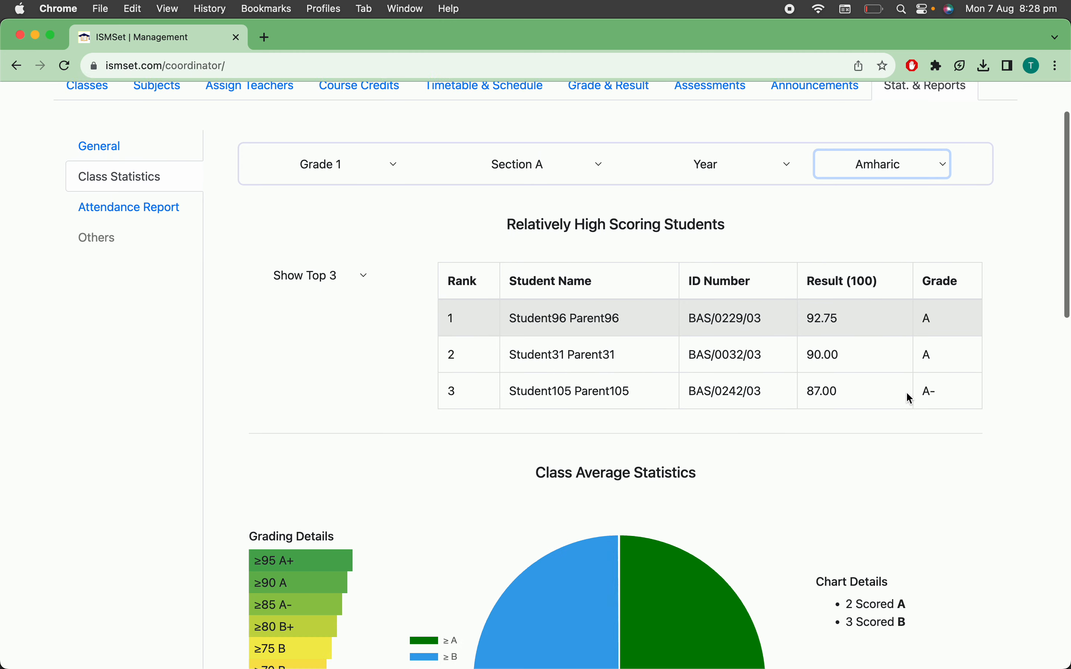
pyautogui.scroll(3, 911, 399)
pyautogui.scroll(1, 908, 398)
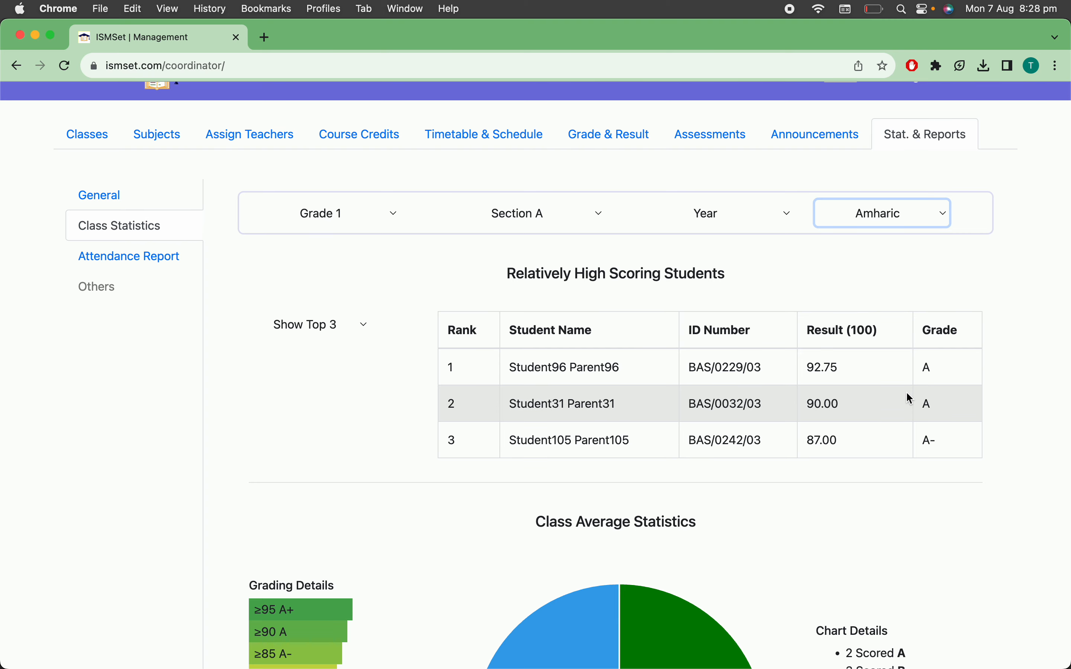
pyautogui.scroll(-2, 906, 392)
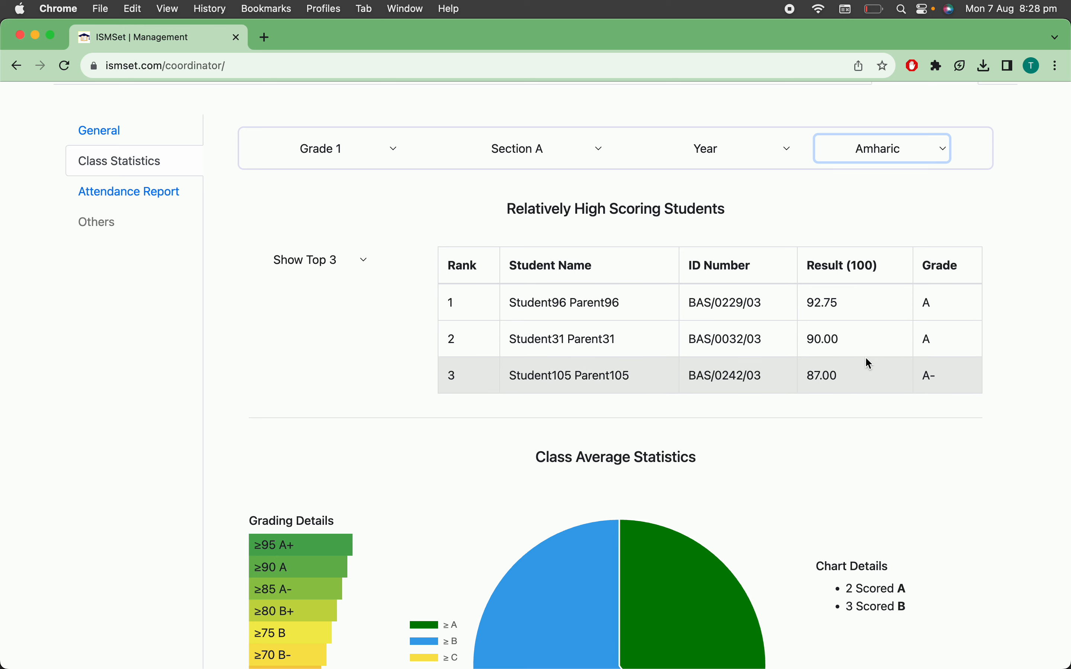
pyautogui.scroll(-3, 767, 350)
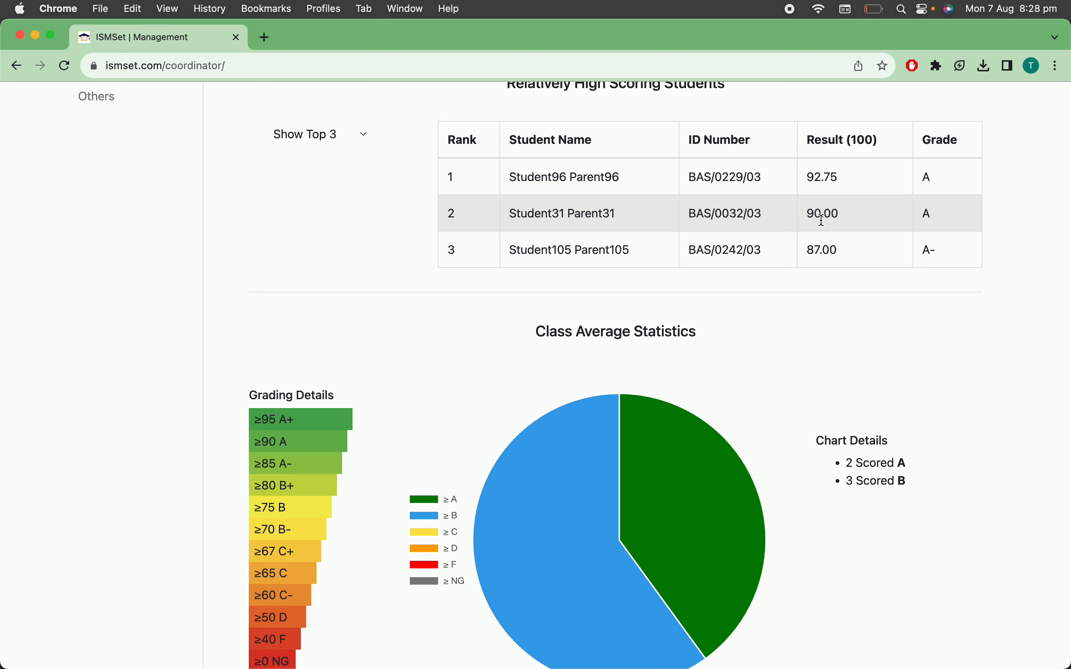
# Examine the A and B grade shares in the yearly Amharic pie chart and the class progress section
pyautogui.moveTo(686, 555)
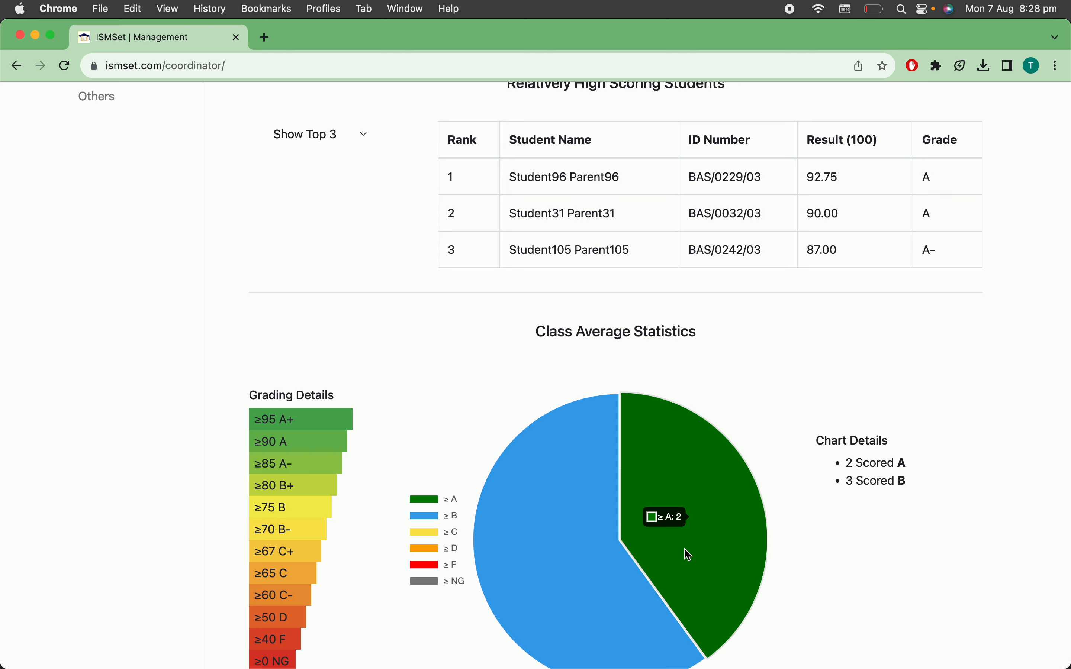
pyautogui.moveTo(573, 537)
pyautogui.scroll(-1, 576, 538)
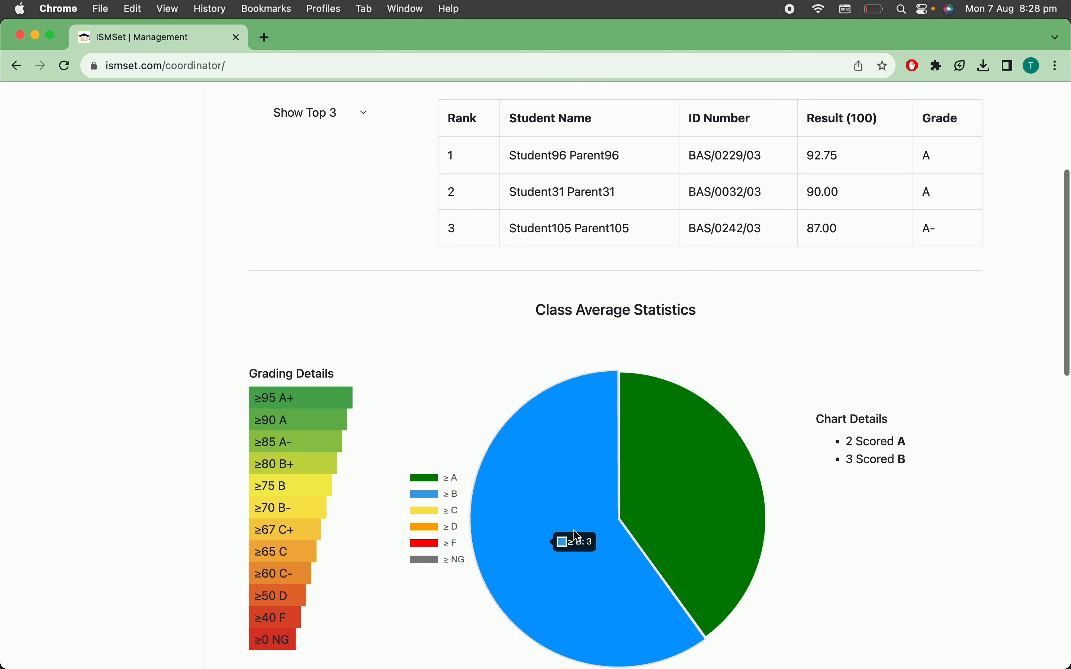
pyautogui.scroll(-4, 577, 535)
pyautogui.scroll(-2, 577, 536)
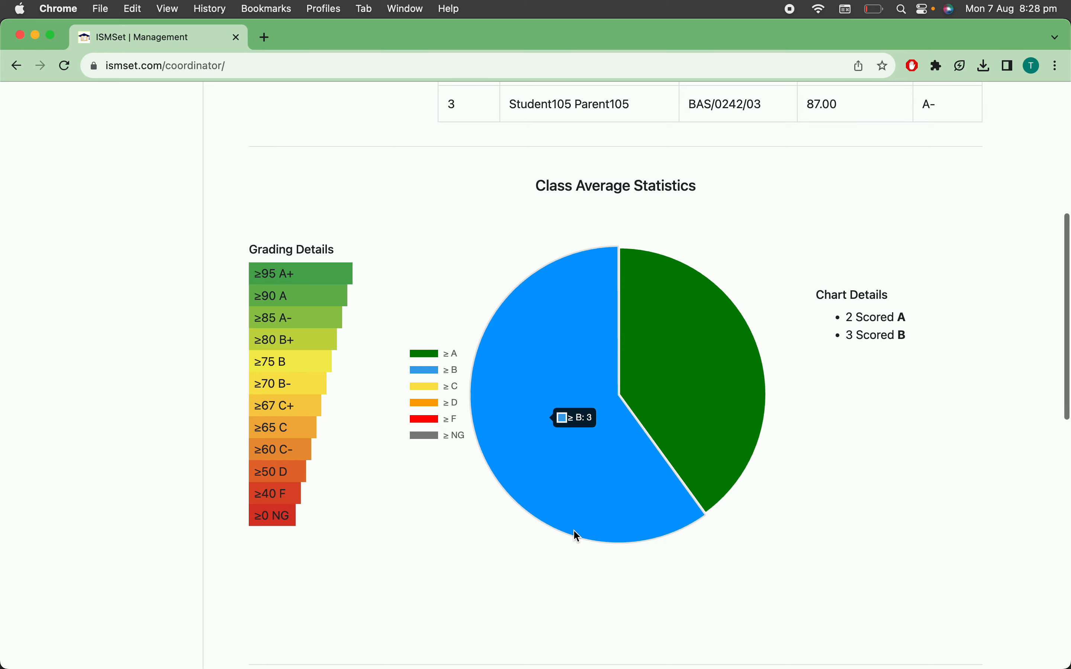
pyautogui.scroll(-10, 574, 530)
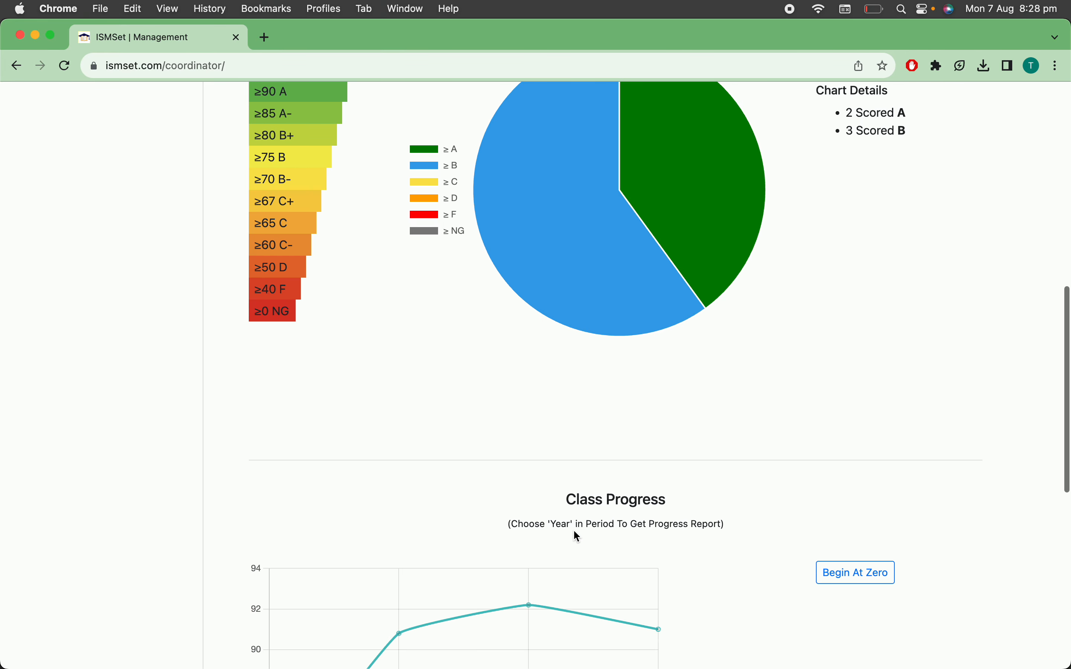
pyautogui.scroll(-10, 574, 532)
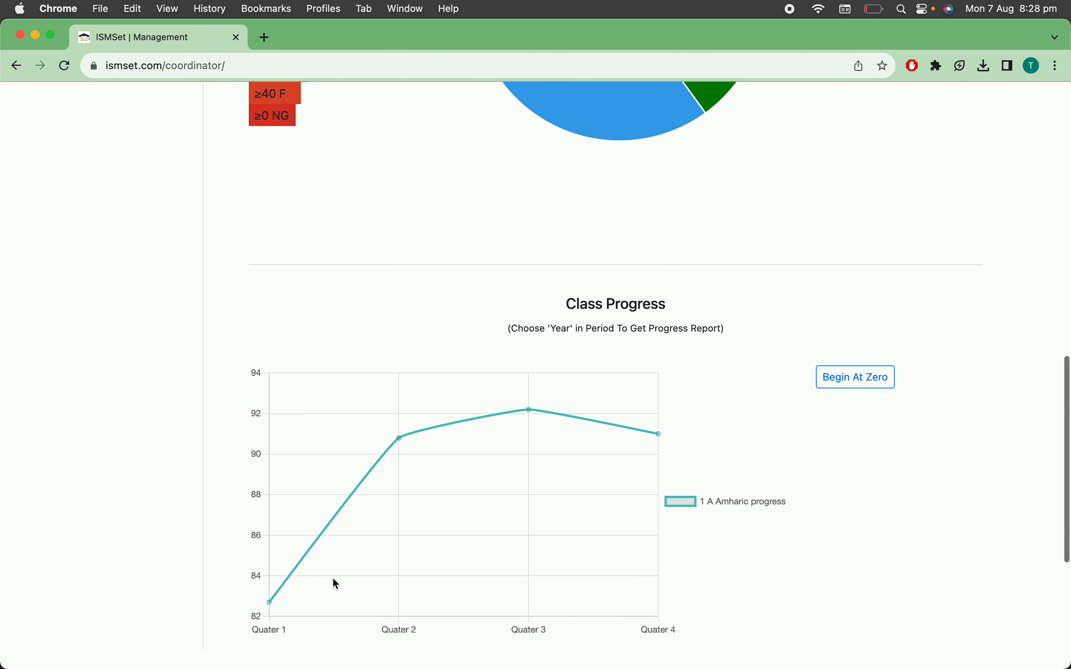
# Examine the Amharic class progress line, reading its values at the first, third and fourth quarters
pyautogui.scroll(20, 533, 341)
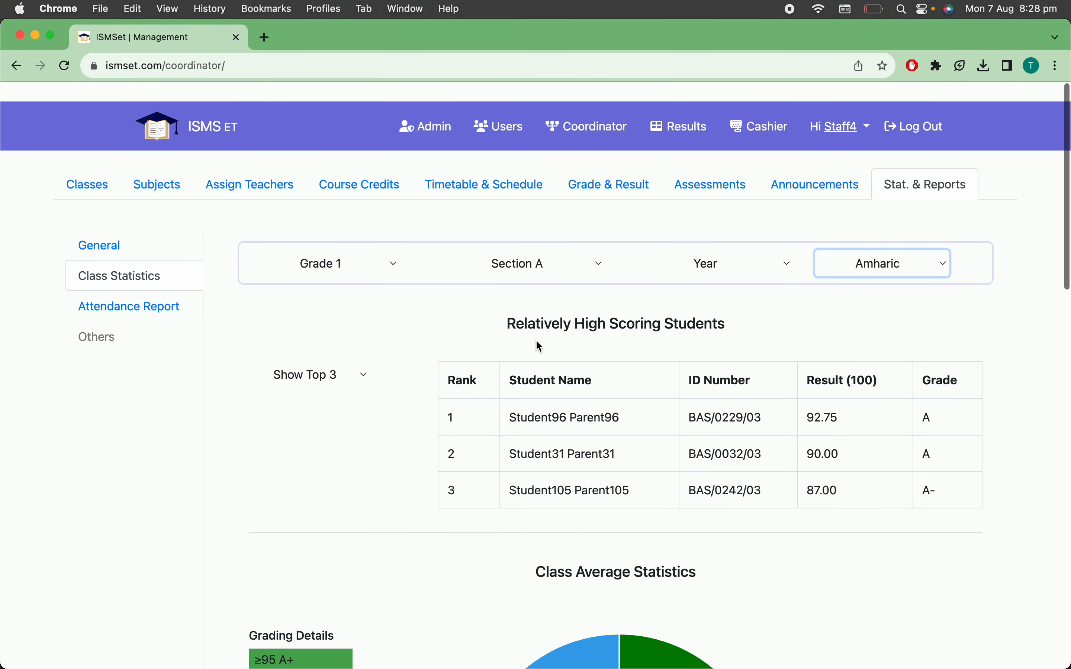
pyautogui.scroll(-4, 536, 341)
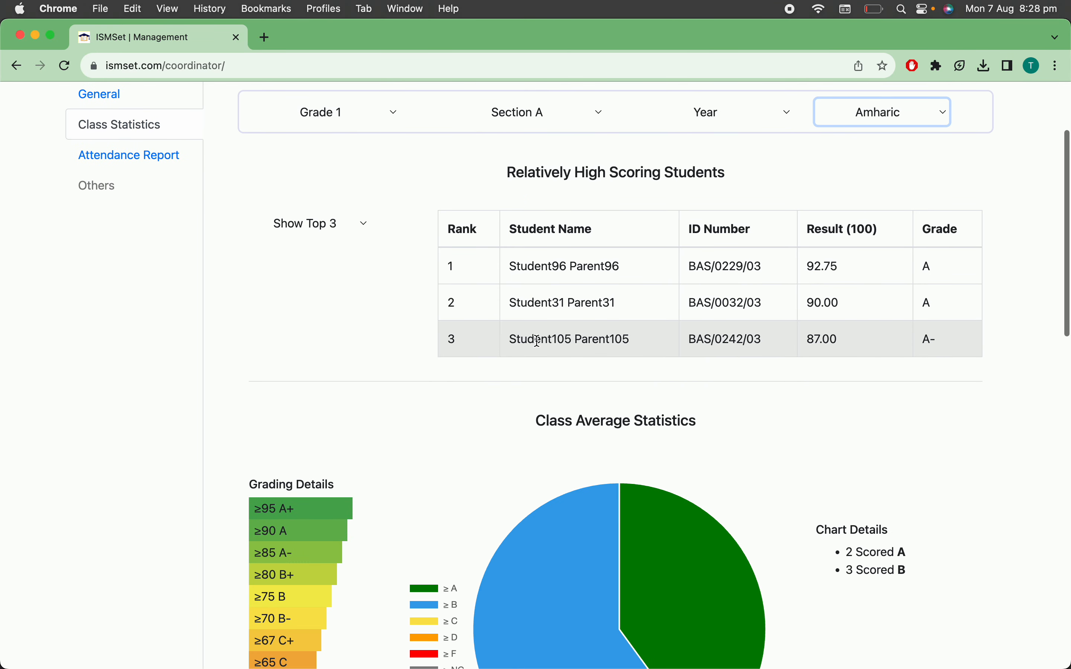
pyautogui.scroll(-15, 536, 341)
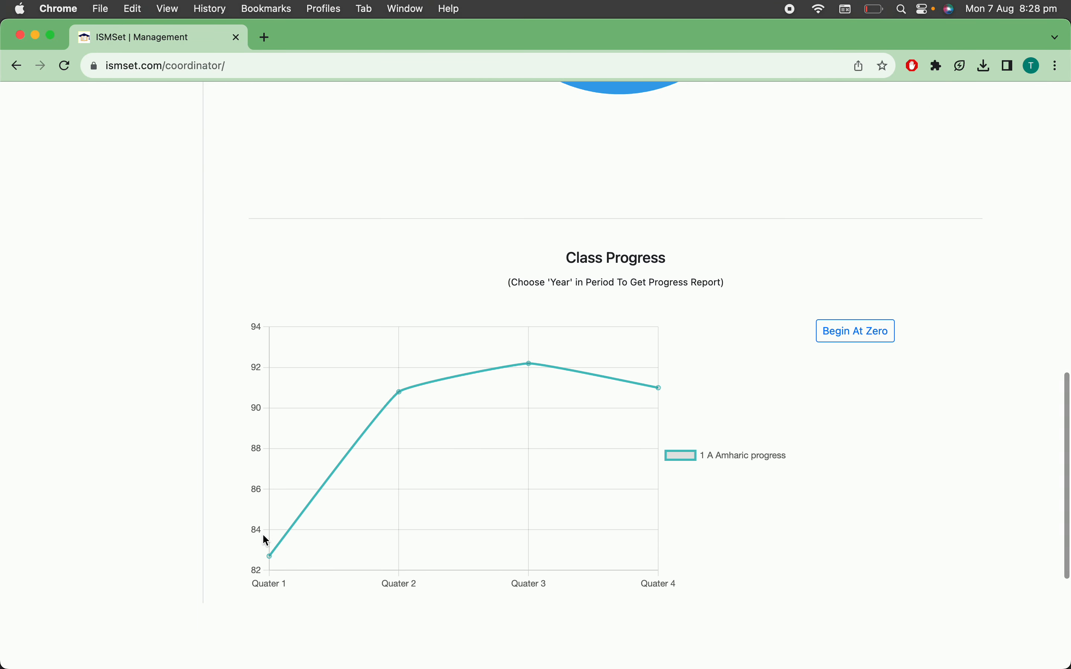
pyautogui.moveTo(267, 555)
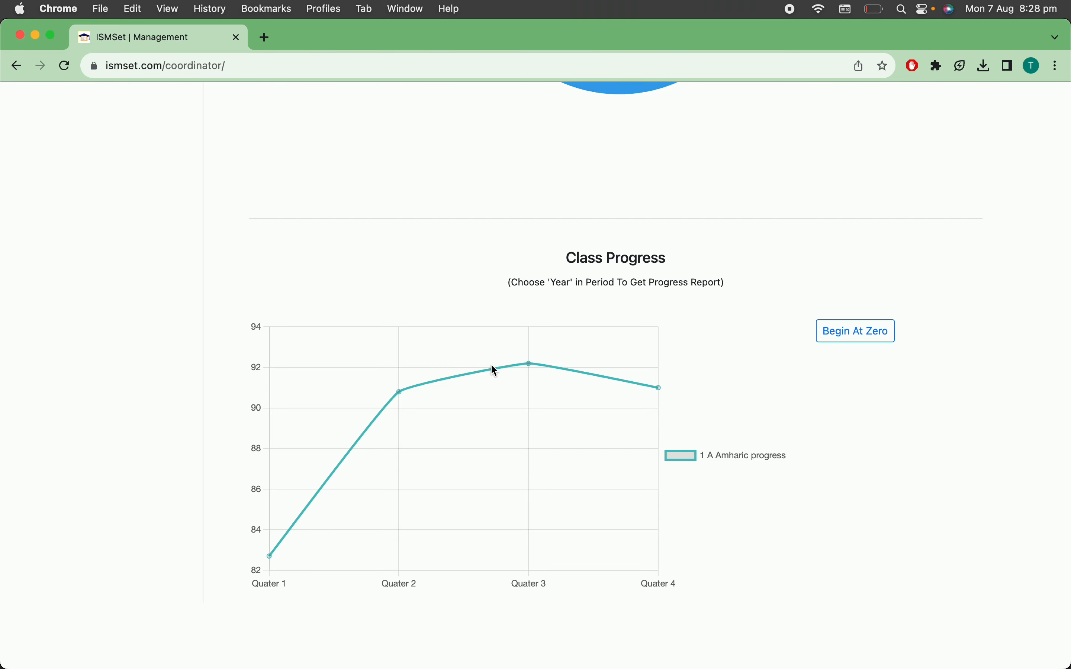
pyautogui.moveTo(526, 362)
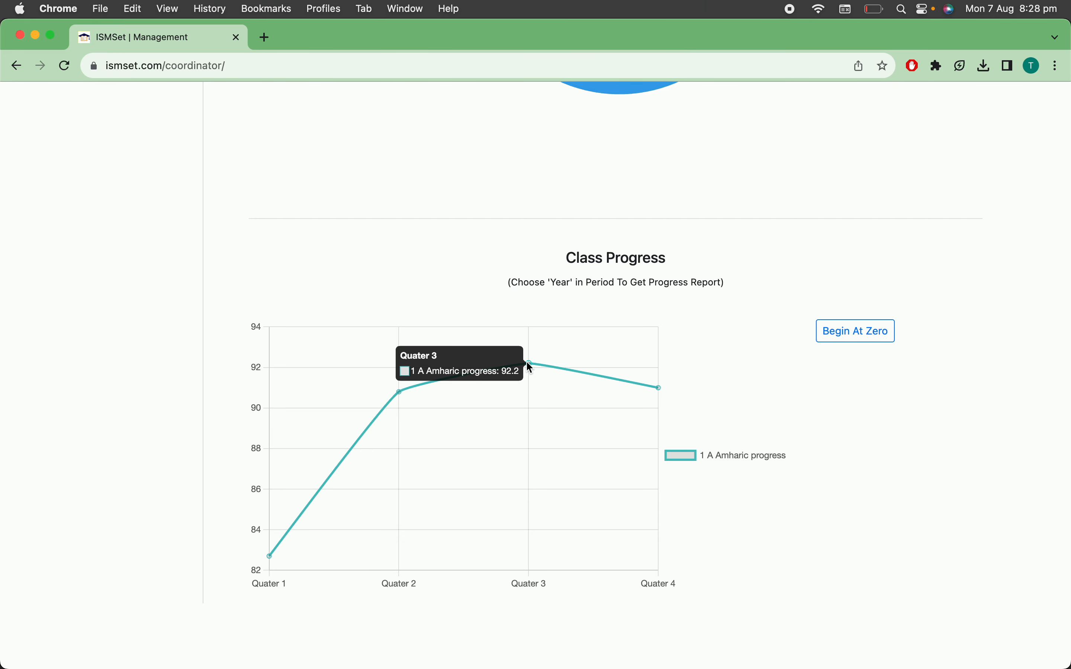
pyautogui.moveTo(659, 389)
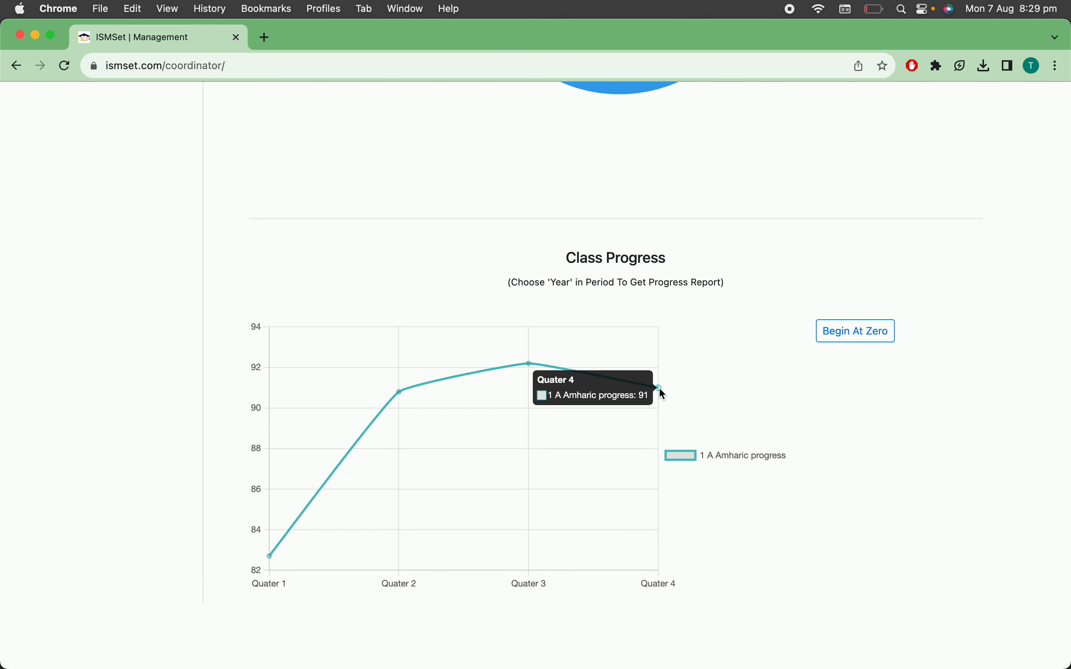
# Open the attendance report and show it for Grade 1
pyautogui.scroll(15, 736, 350)
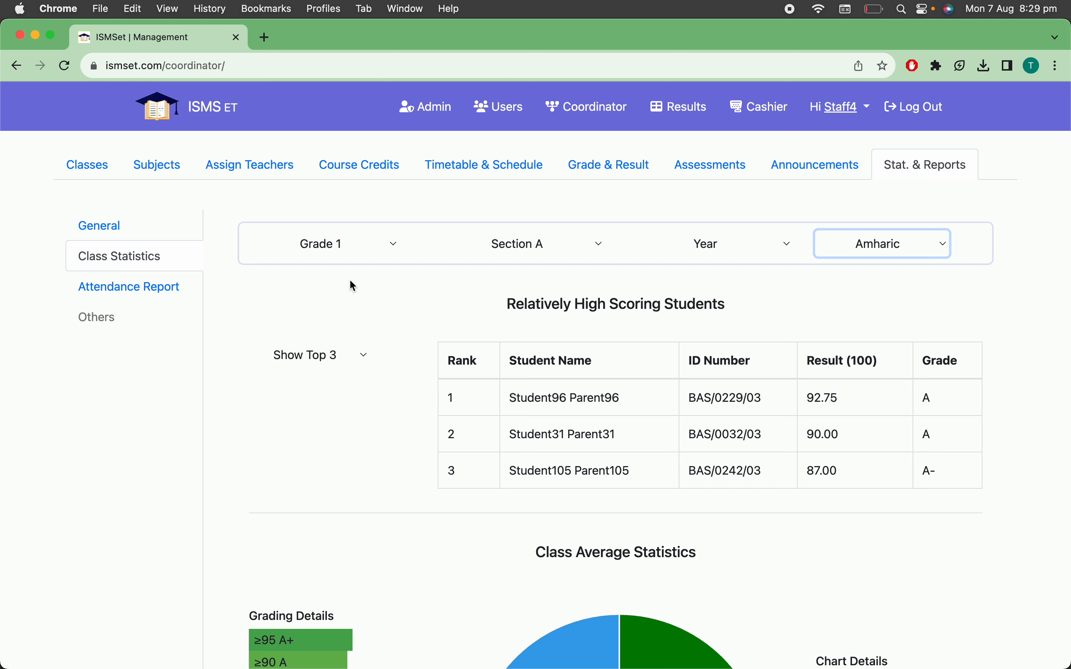
pyautogui.scroll(-2, 350, 281)
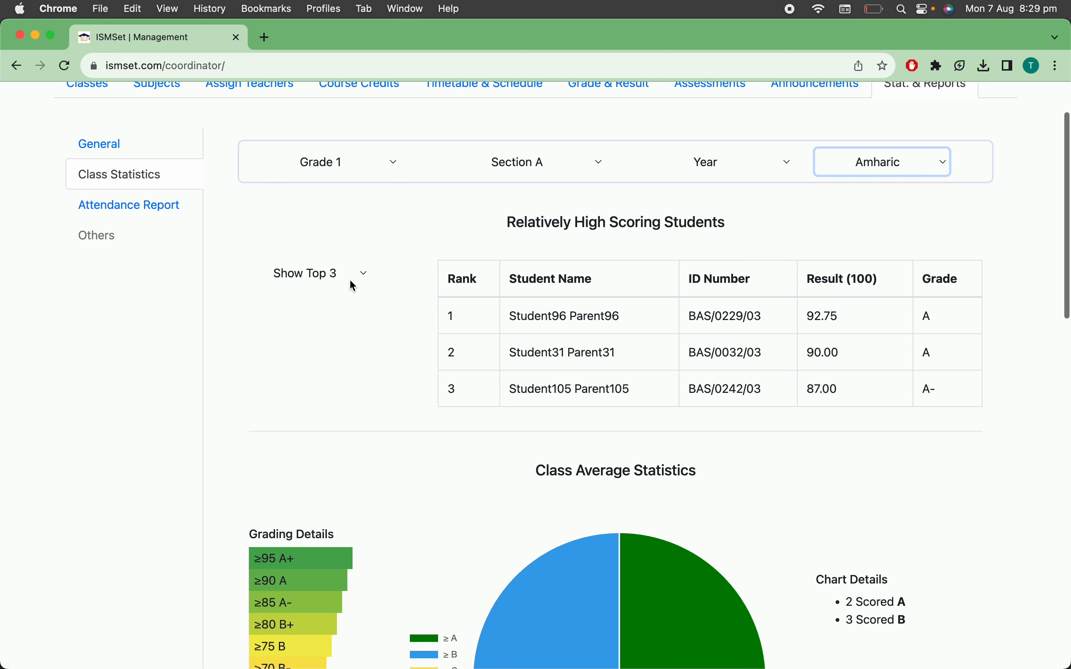
pyautogui.scroll(-1, 353, 285)
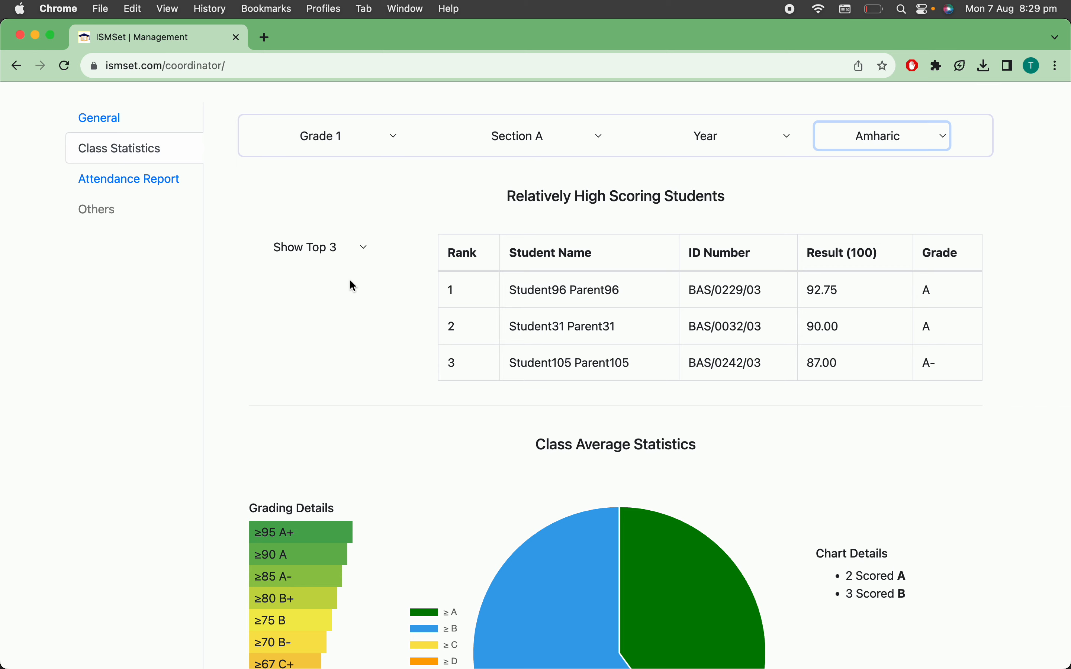
pyautogui.scroll(1, 354, 285)
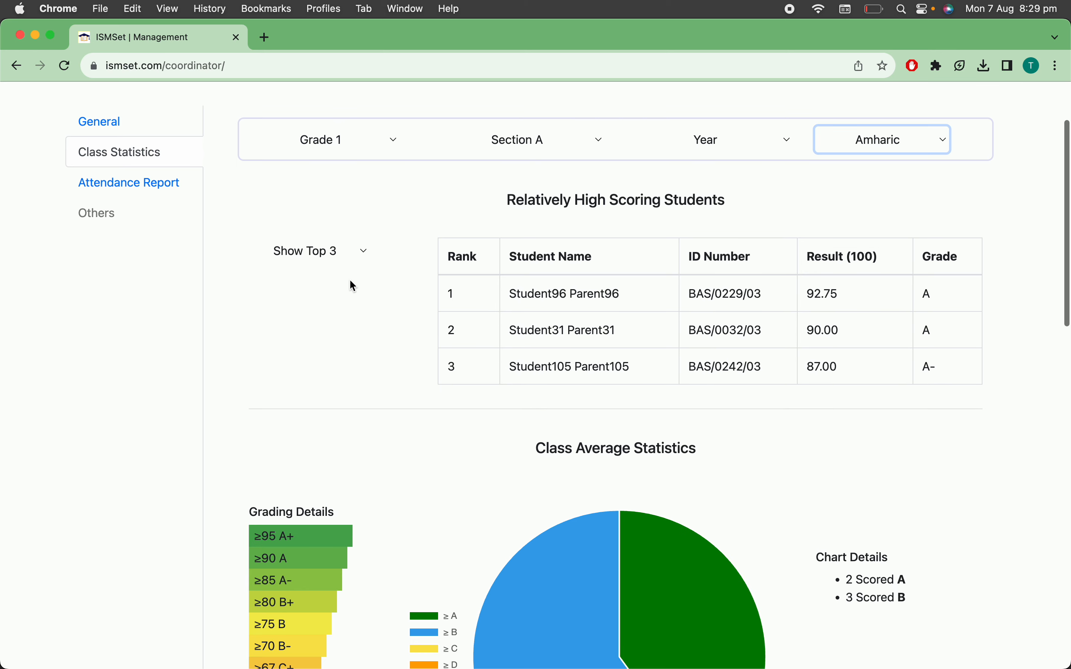
pyautogui.click(138, 188)
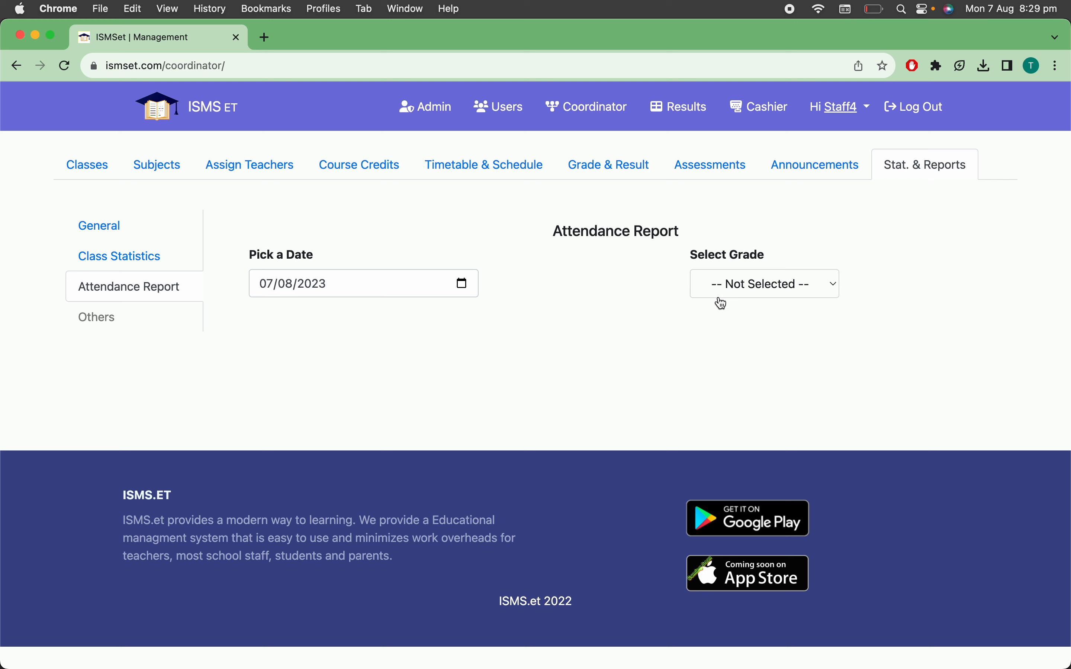
pyautogui.click(310, 290)
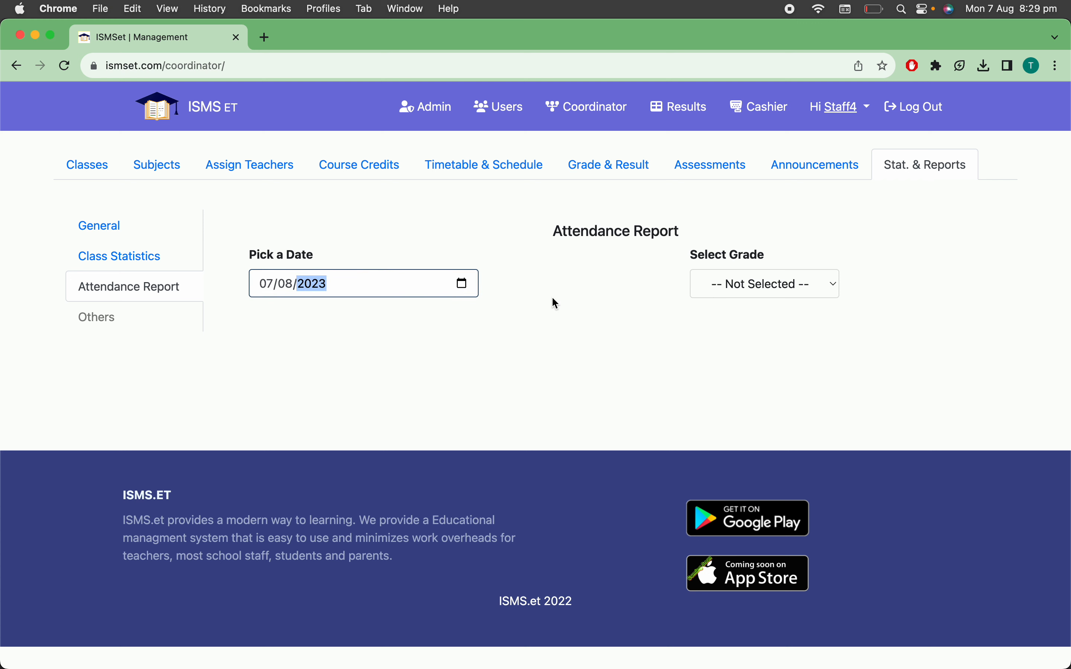
pyautogui.click(609, 308)
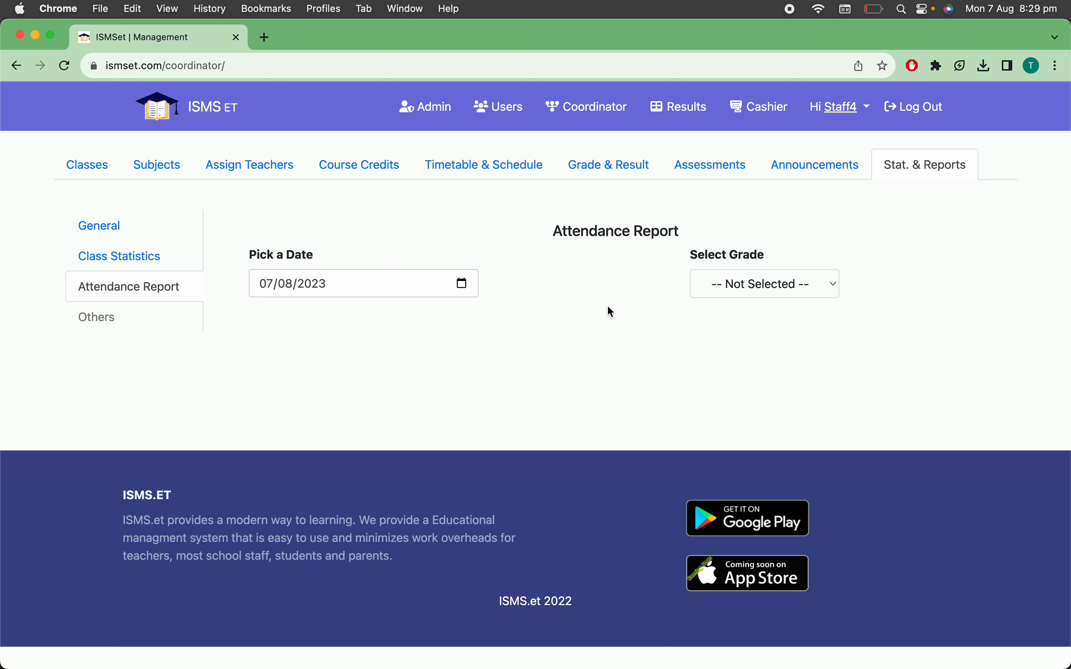
pyautogui.click(804, 282)
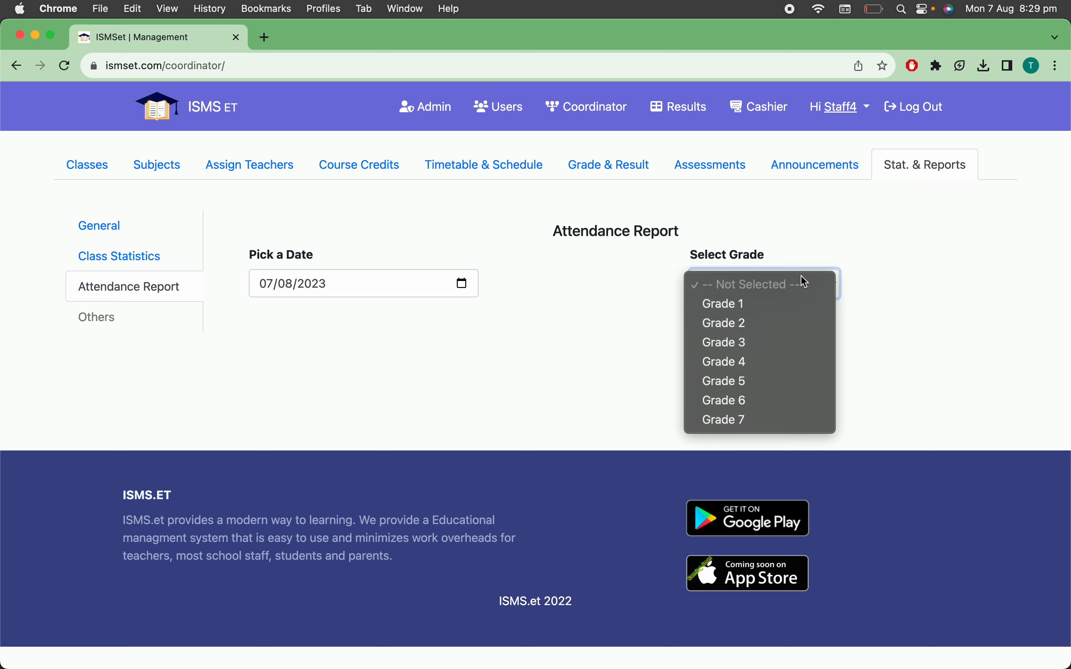
pyautogui.click(762, 305)
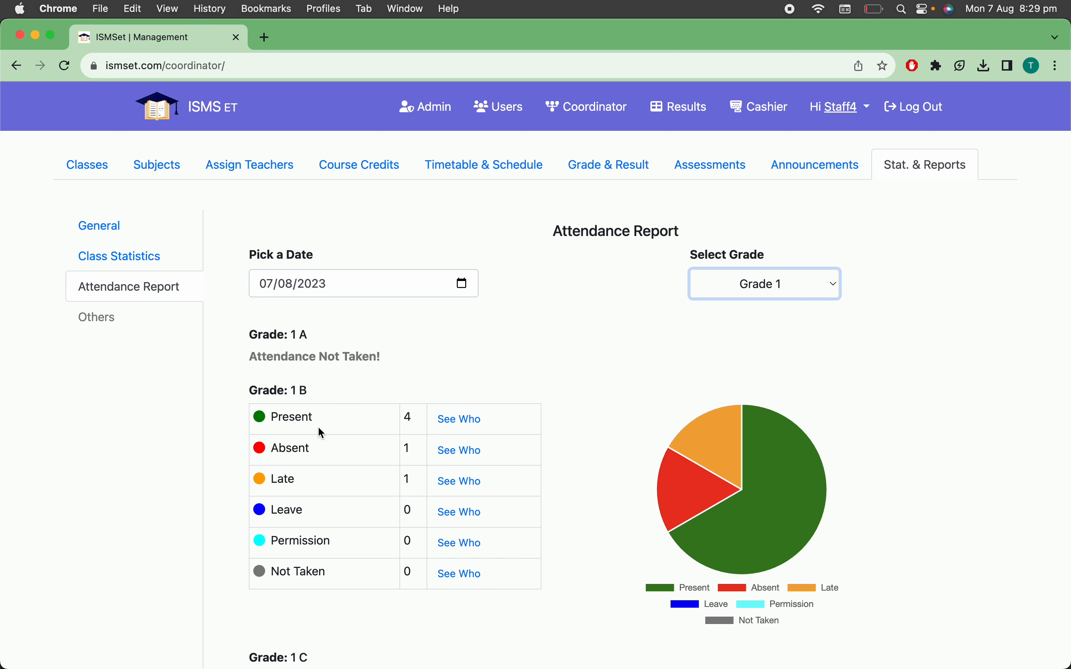
# View the list of absent Grade 1 B students in the attendance report, and close it
pyautogui.scroll(-3, 589, 399)
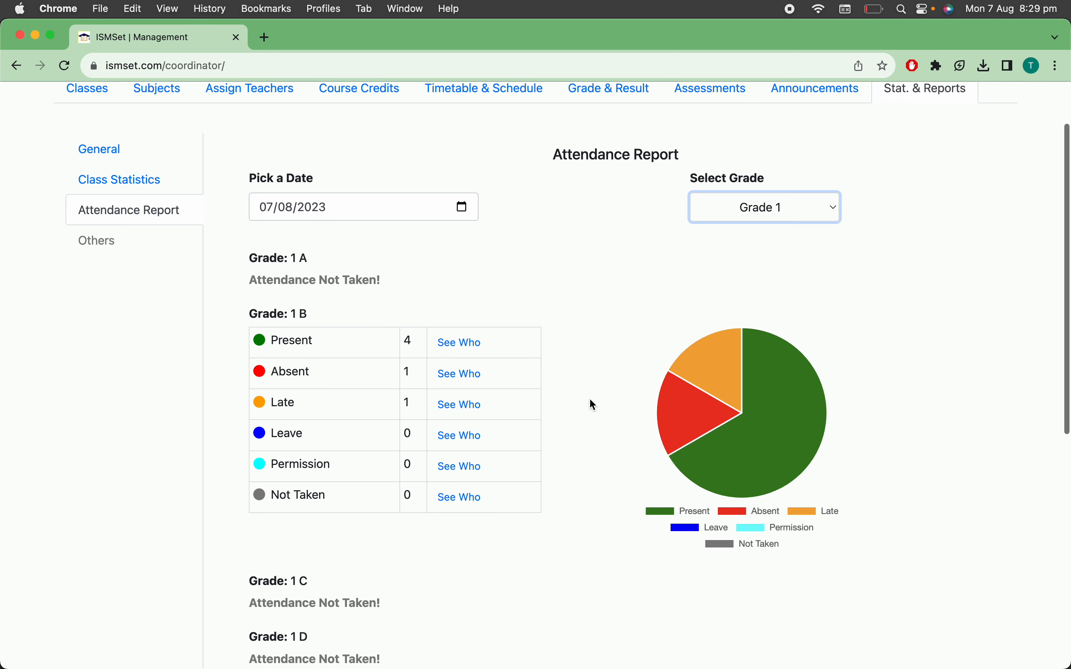
pyautogui.click(461, 376)
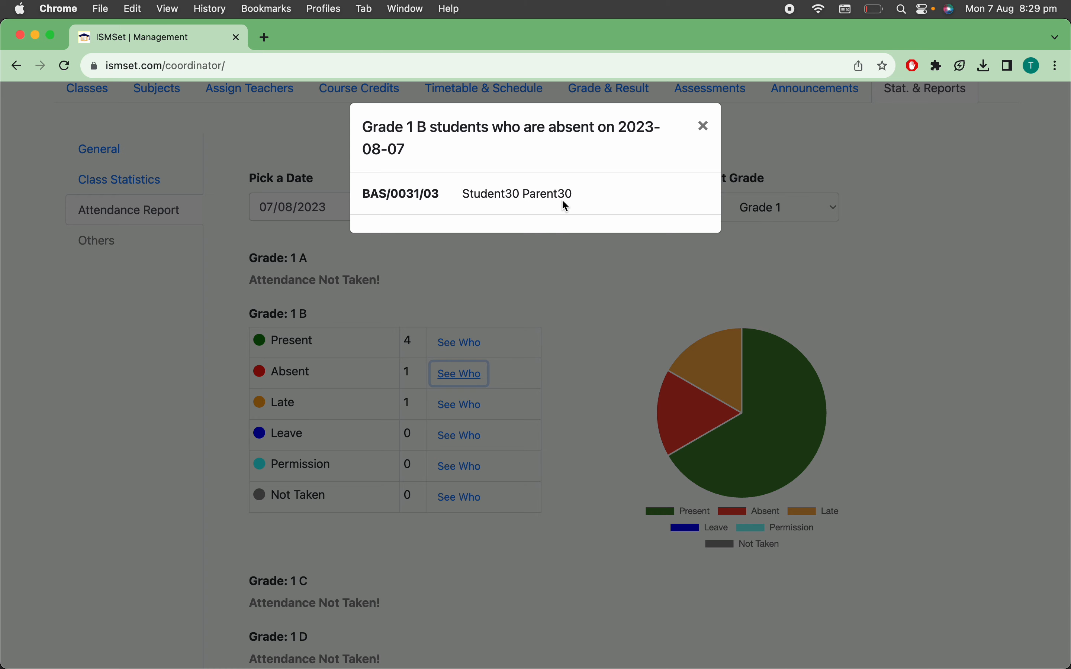
pyautogui.click(703, 127)
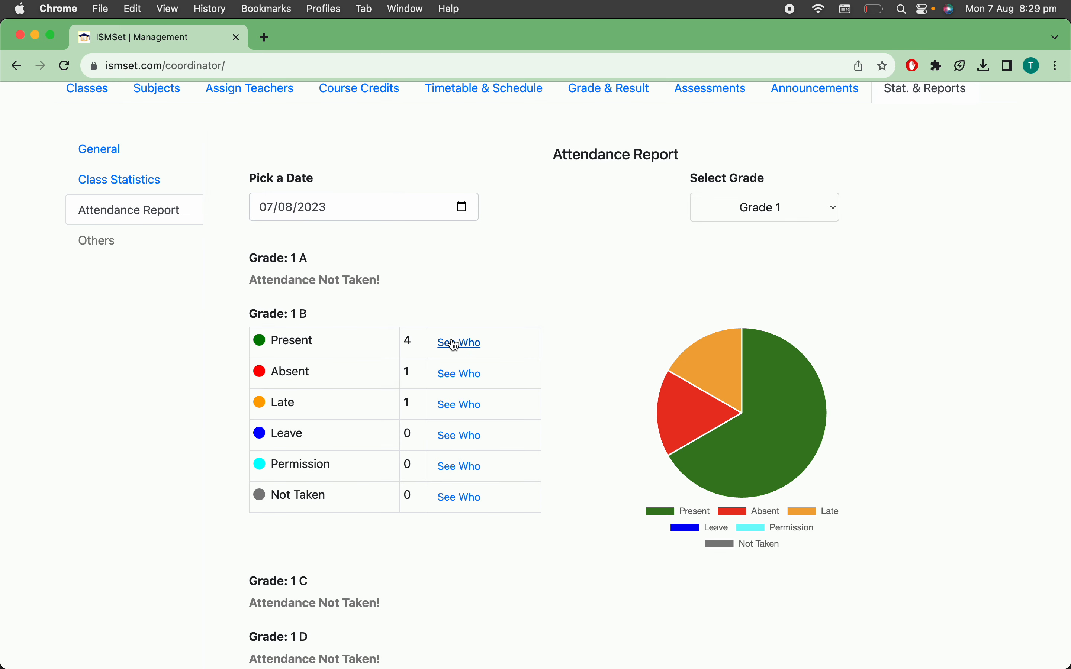
# View the list of present Grade 1 B students in the attendance report, and close it
pyautogui.click(452, 341)
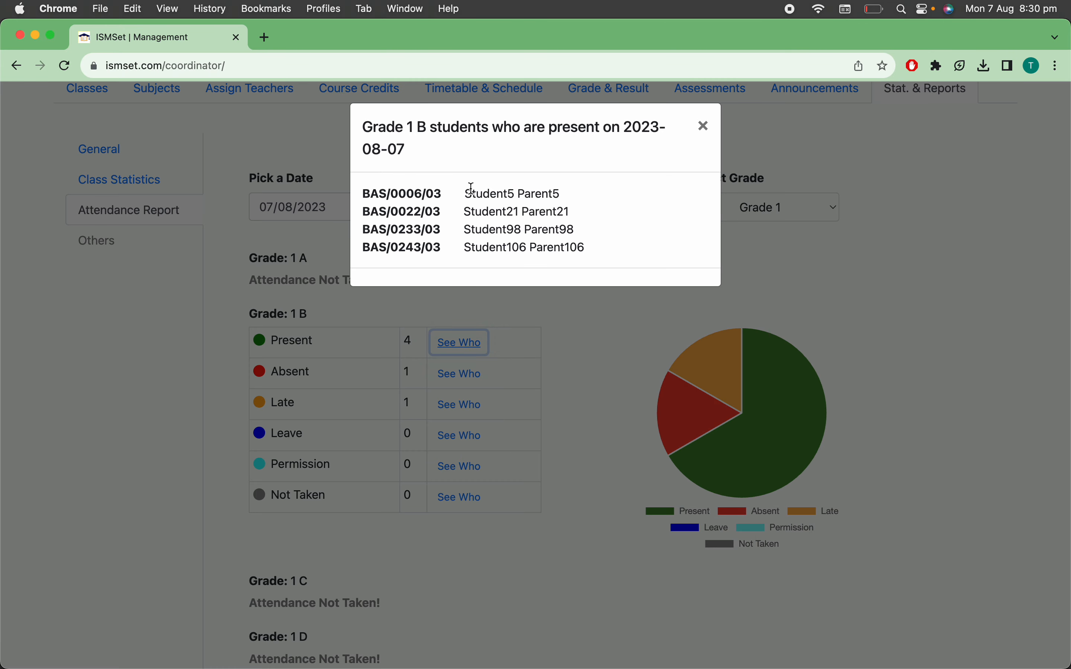
pyautogui.click(705, 128)
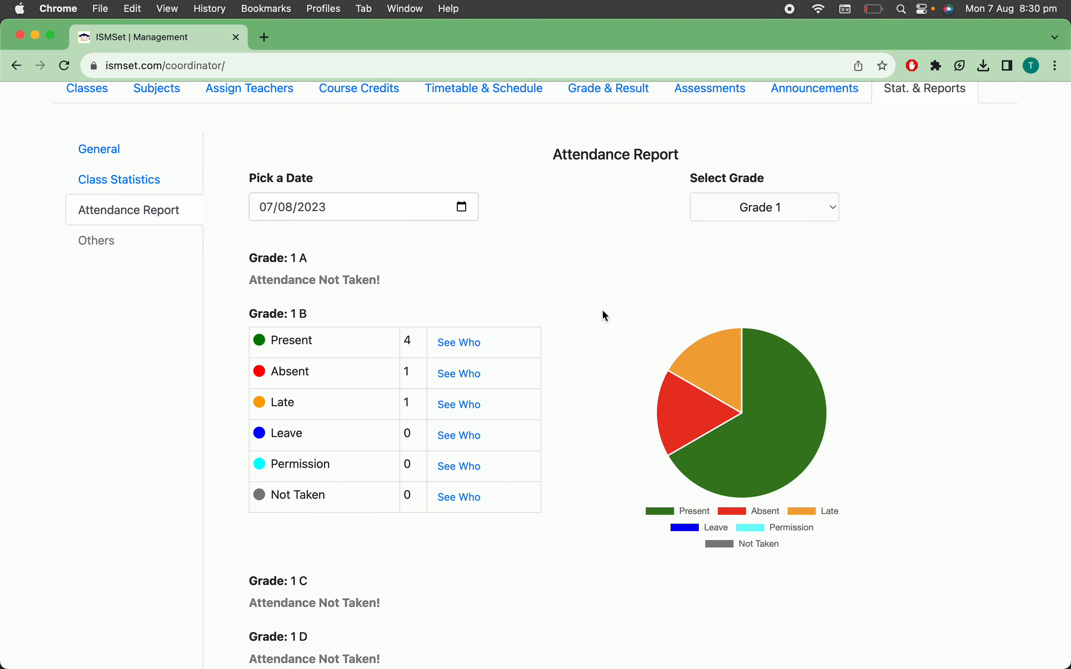
pyautogui.scroll(3, 595, 330)
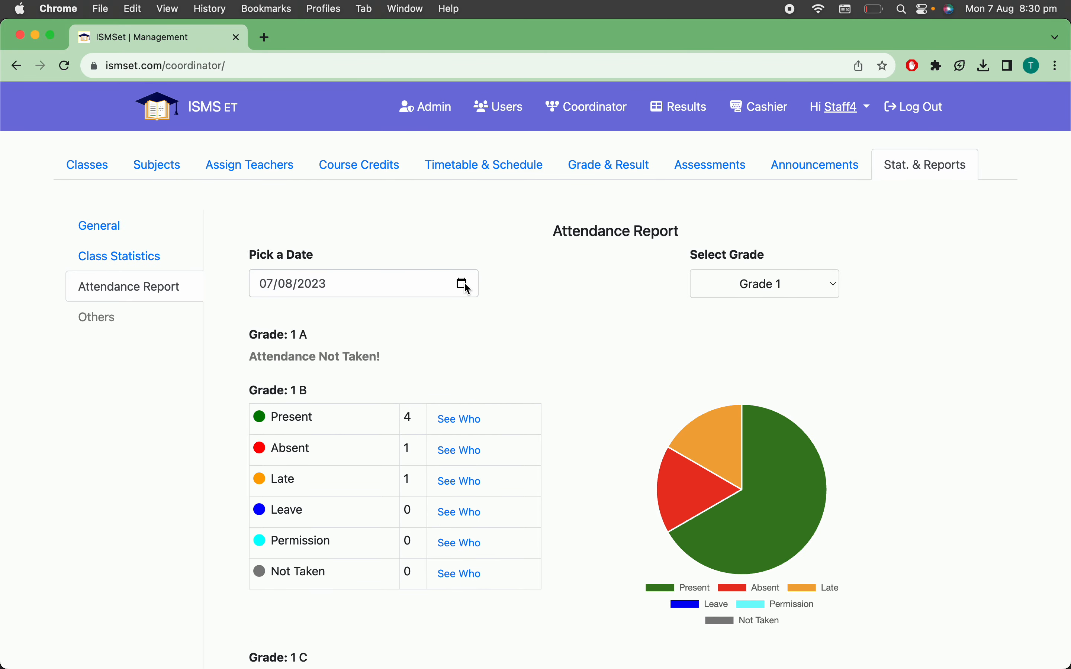
# Set the attendance report's date to 13/03/2023 for Grade 1
pyautogui.click(463, 283)
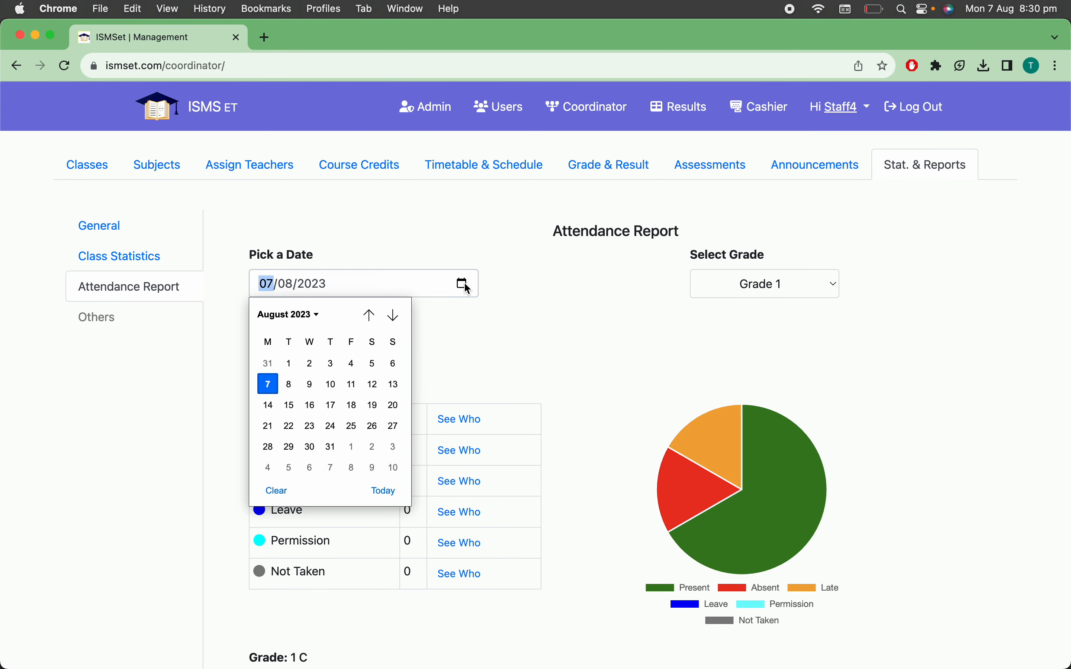
pyautogui.click(370, 316)
pyautogui.click(370, 315)
pyautogui.click(370, 315)
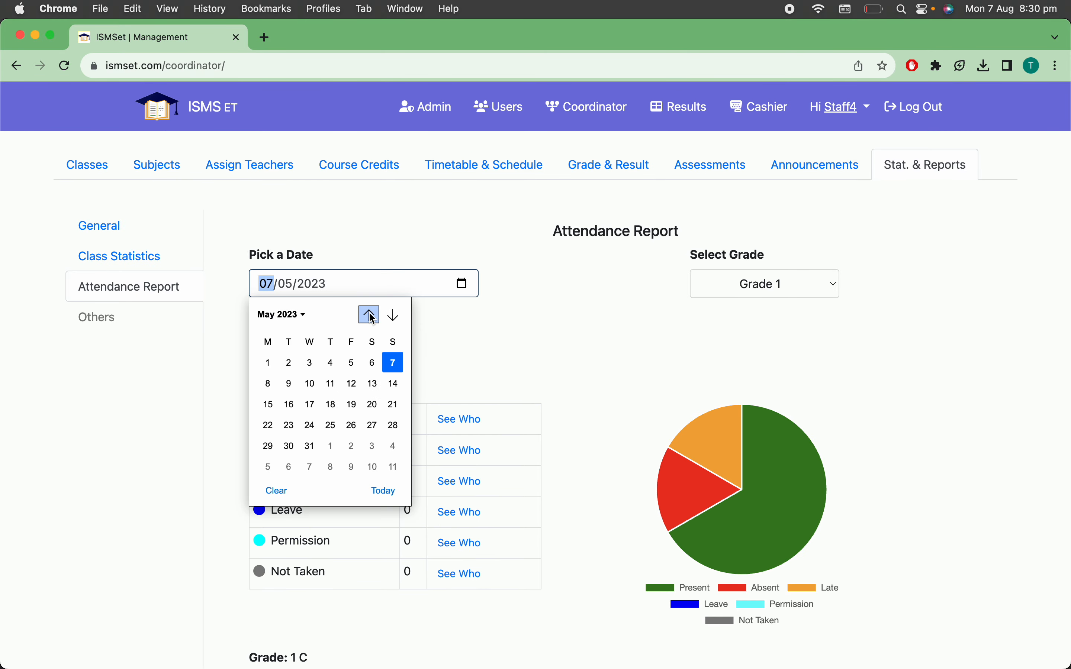
pyautogui.click(370, 315)
pyautogui.click(370, 315)
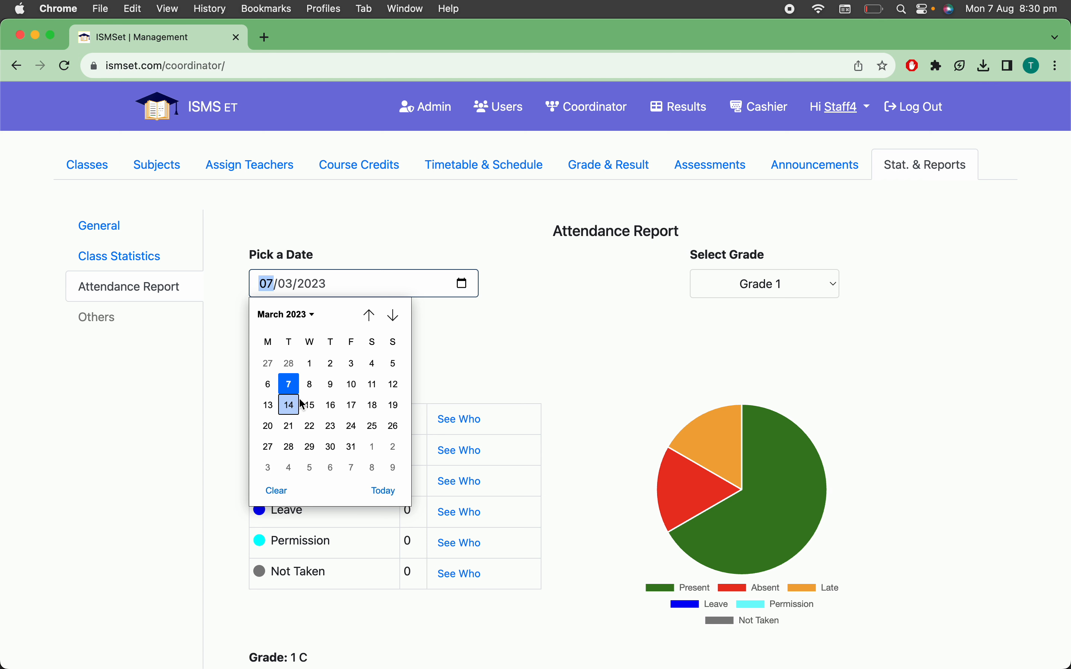
pyautogui.click(268, 404)
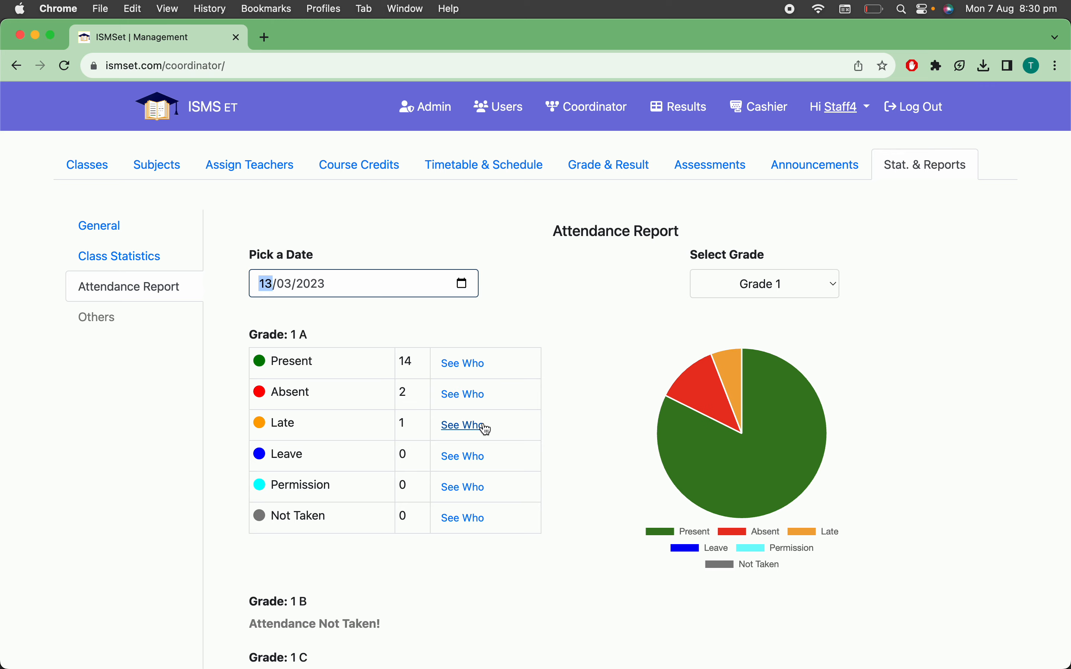
# View the list of Grade 1 A students present on 13/03/2023, and close it
pyautogui.click(466, 371)
pyautogui.scroll(-1, 464, 368)
pyautogui.scroll(1, 465, 368)
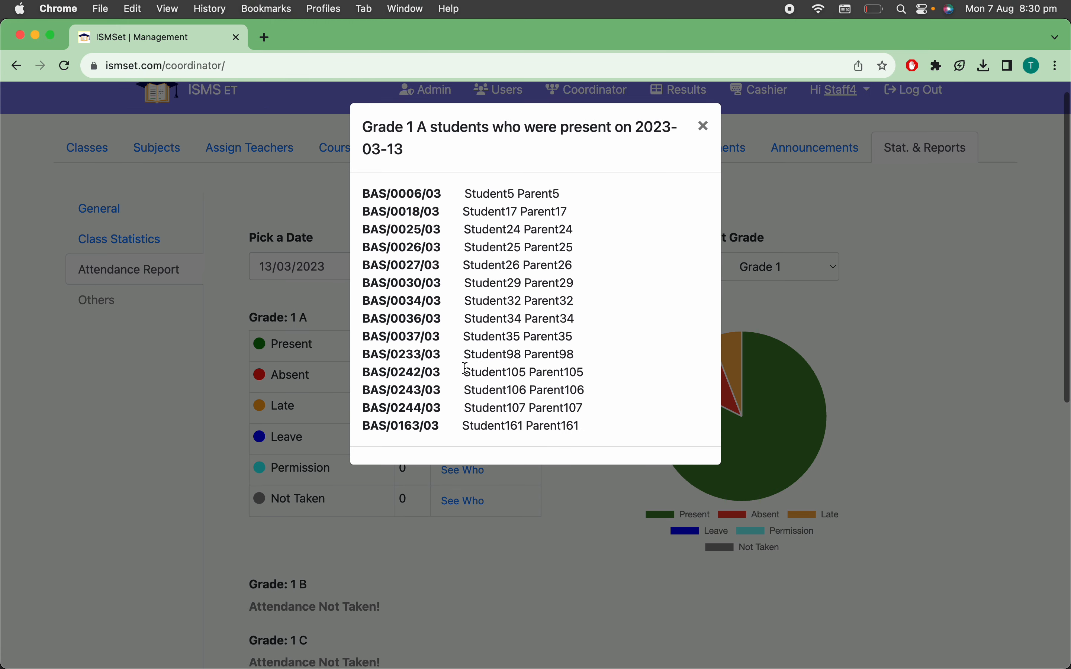
pyautogui.click(703, 128)
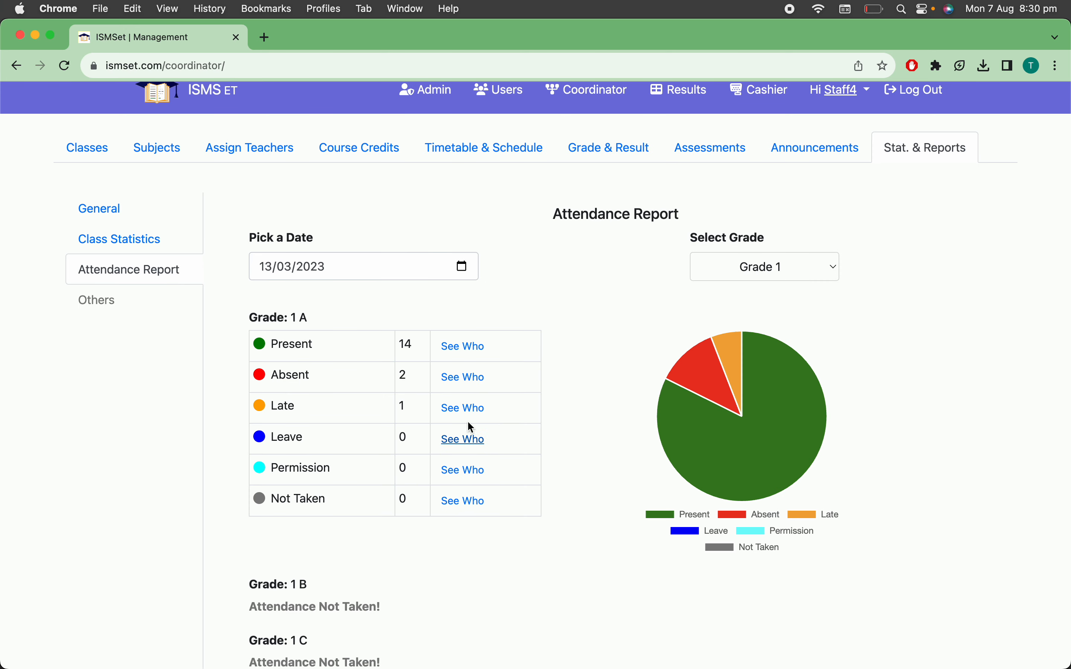
# View and close the list of late Grade 1 A students, and look through the attendance of the remaining Grade 1 sections
pyautogui.click(465, 410)
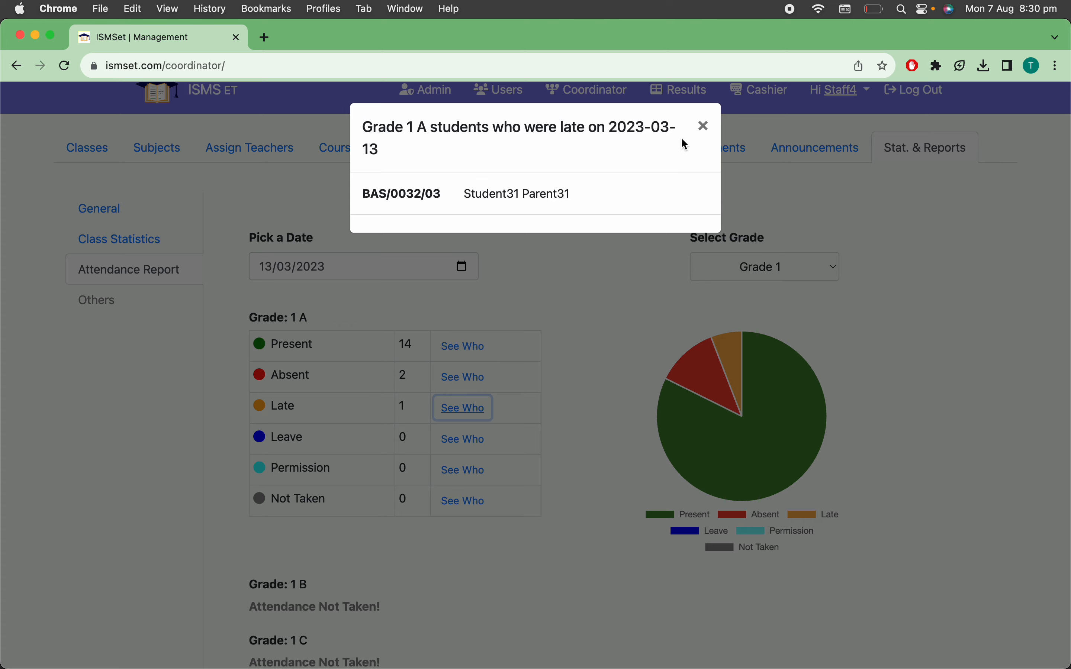
pyautogui.click(702, 129)
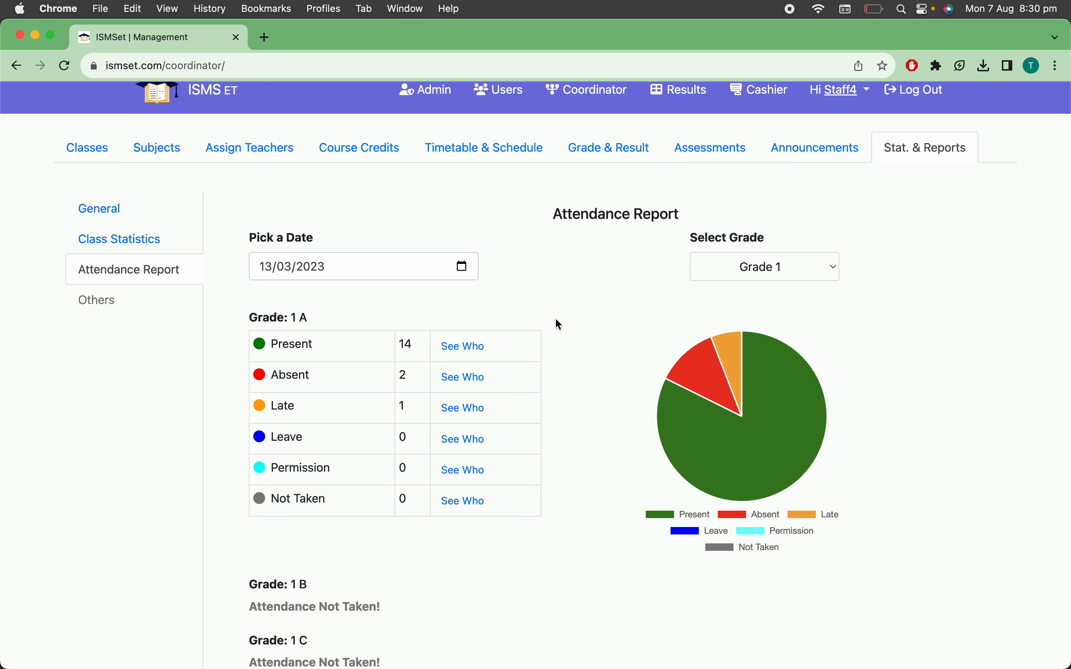
pyautogui.scroll(-5, 557, 320)
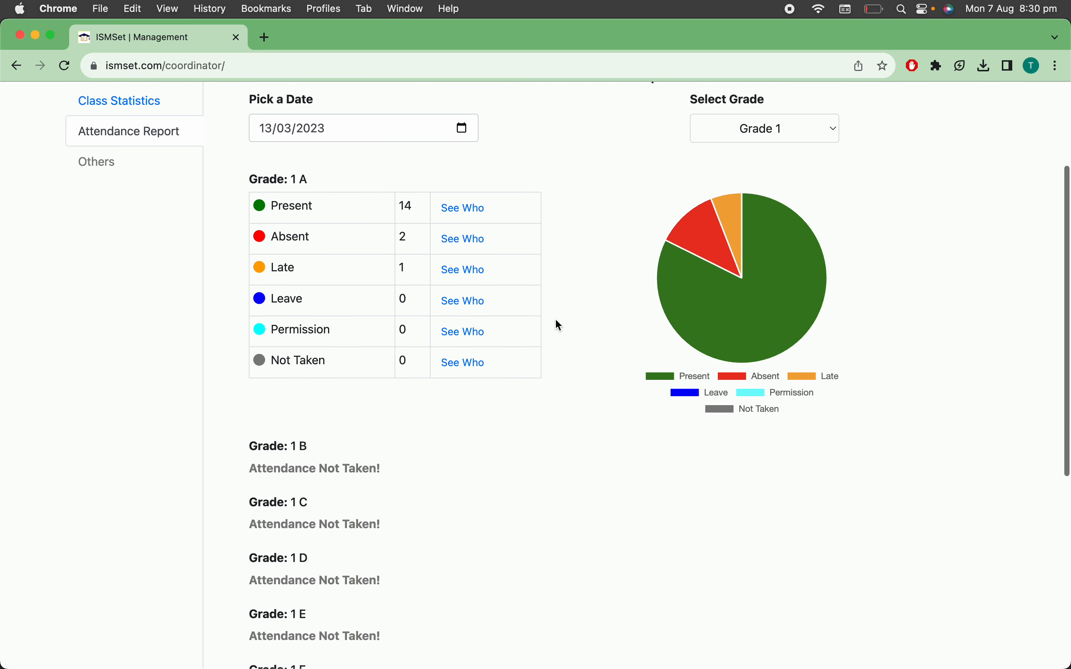
pyautogui.scroll(-6, 556, 320)
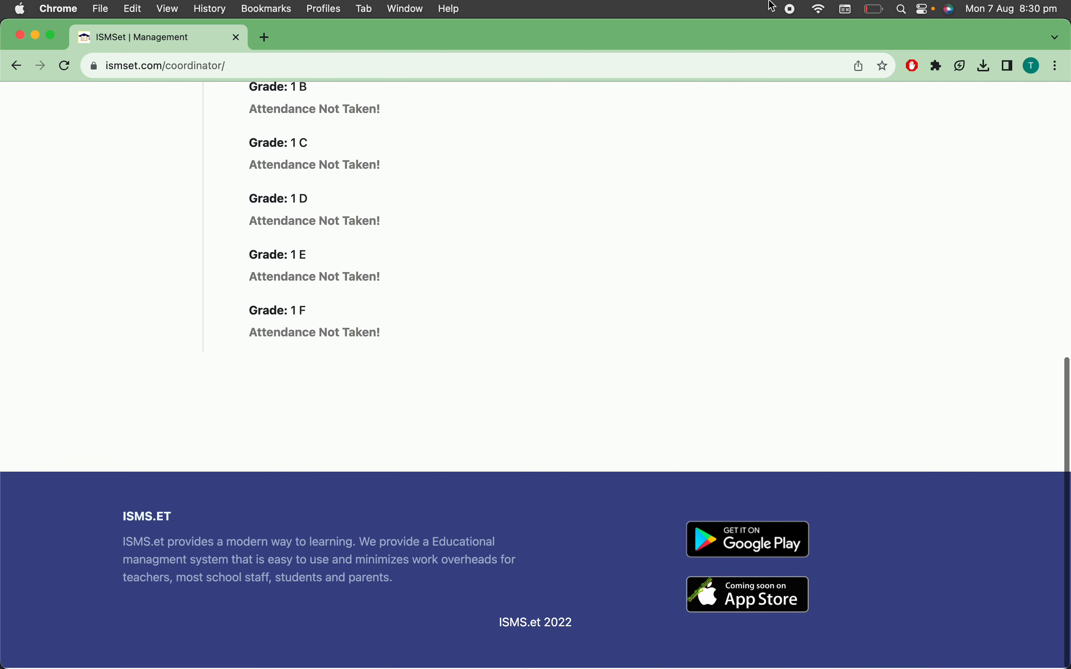